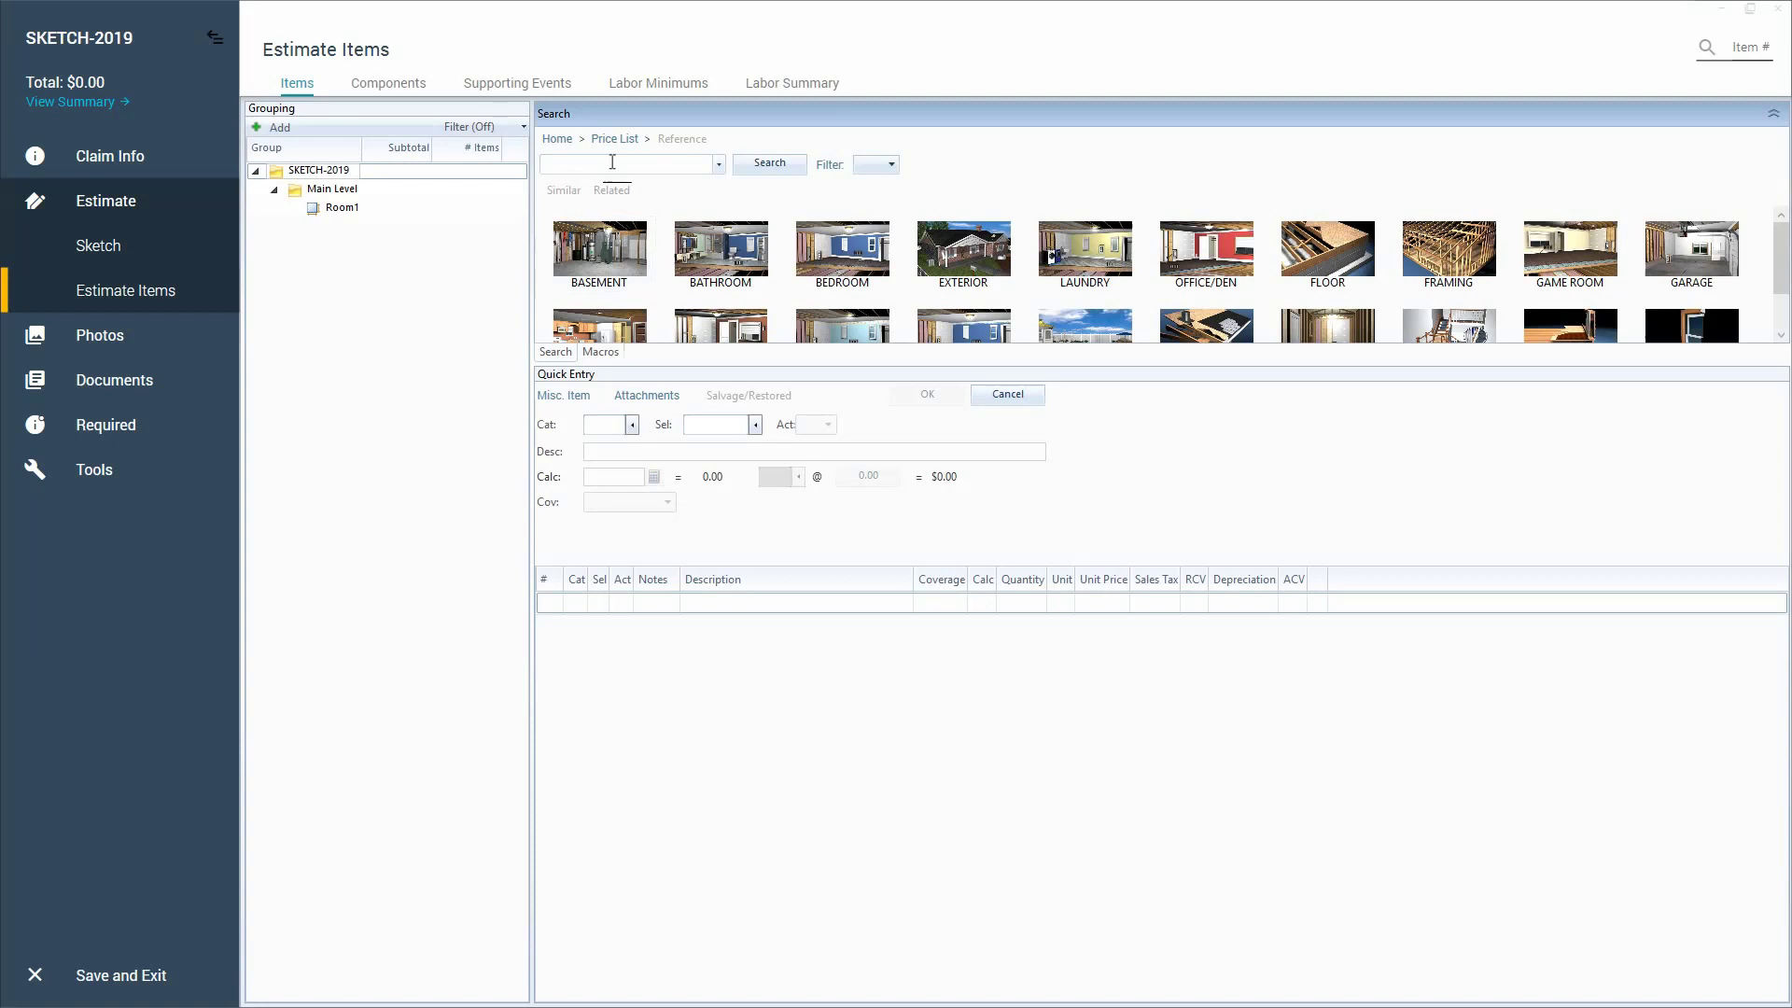
# - Search the price list for 'siding cedar' to list cedar shingle, 2x log and shiplap items
pyautogui.click(611, 162)
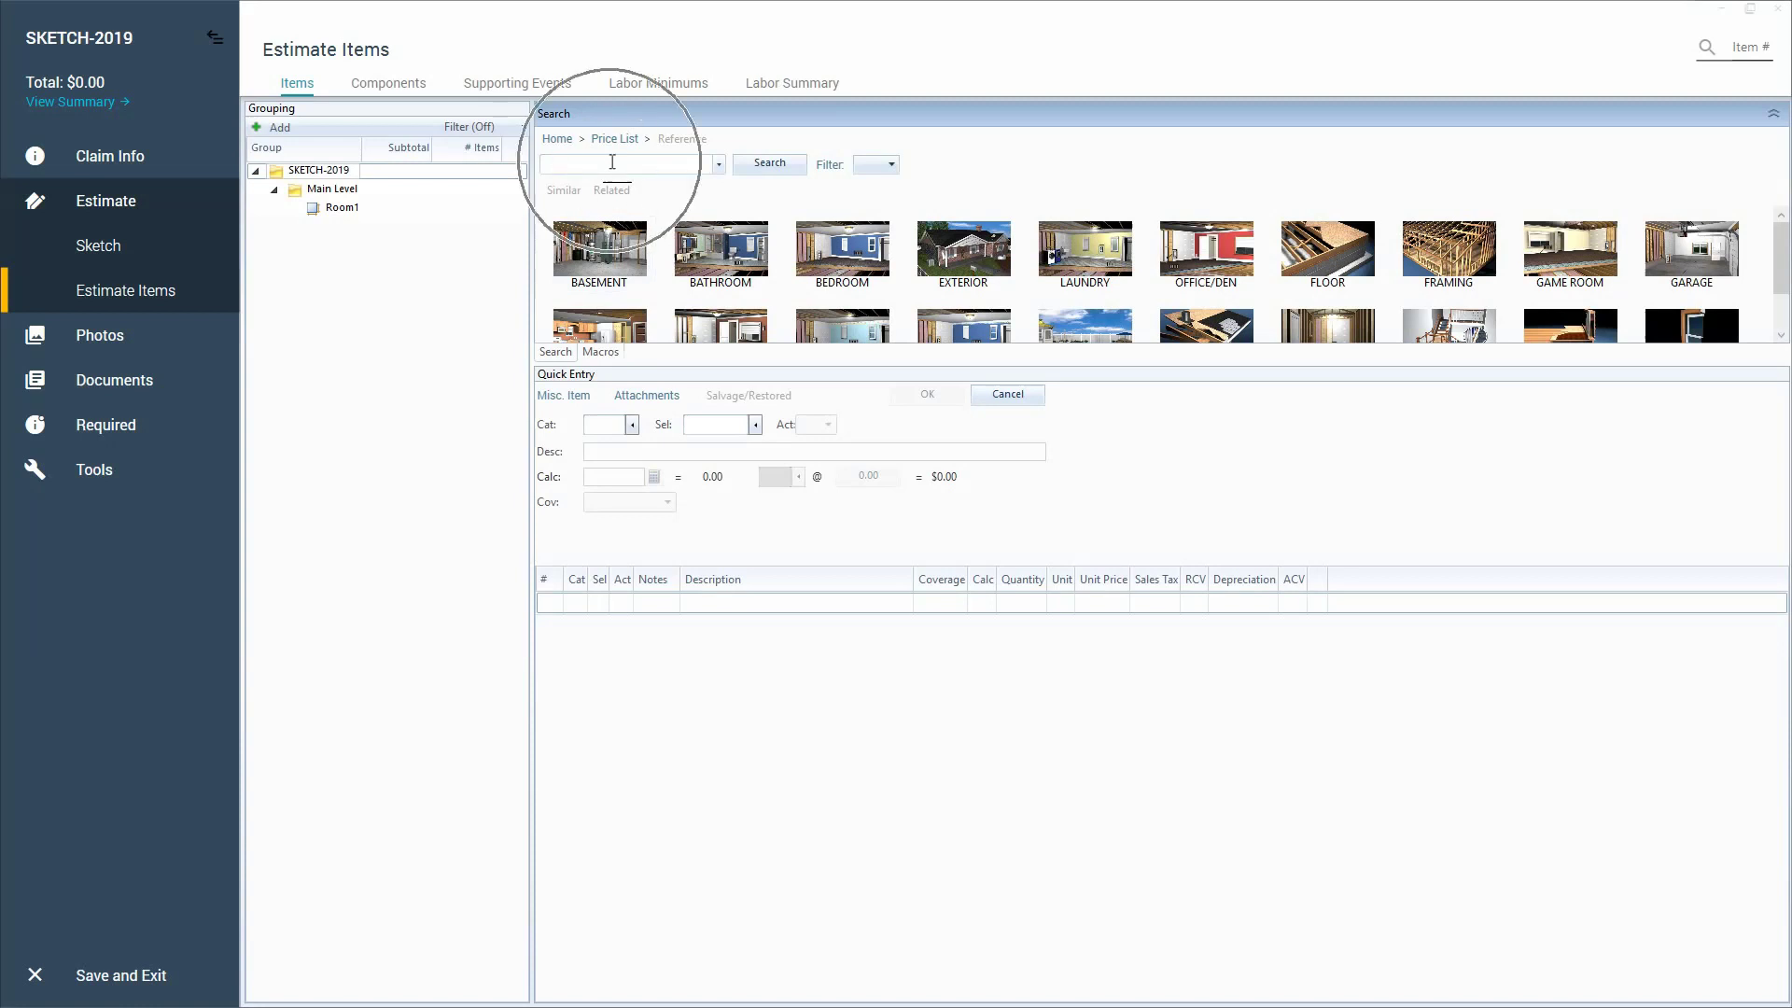
pyautogui.click(613, 163)
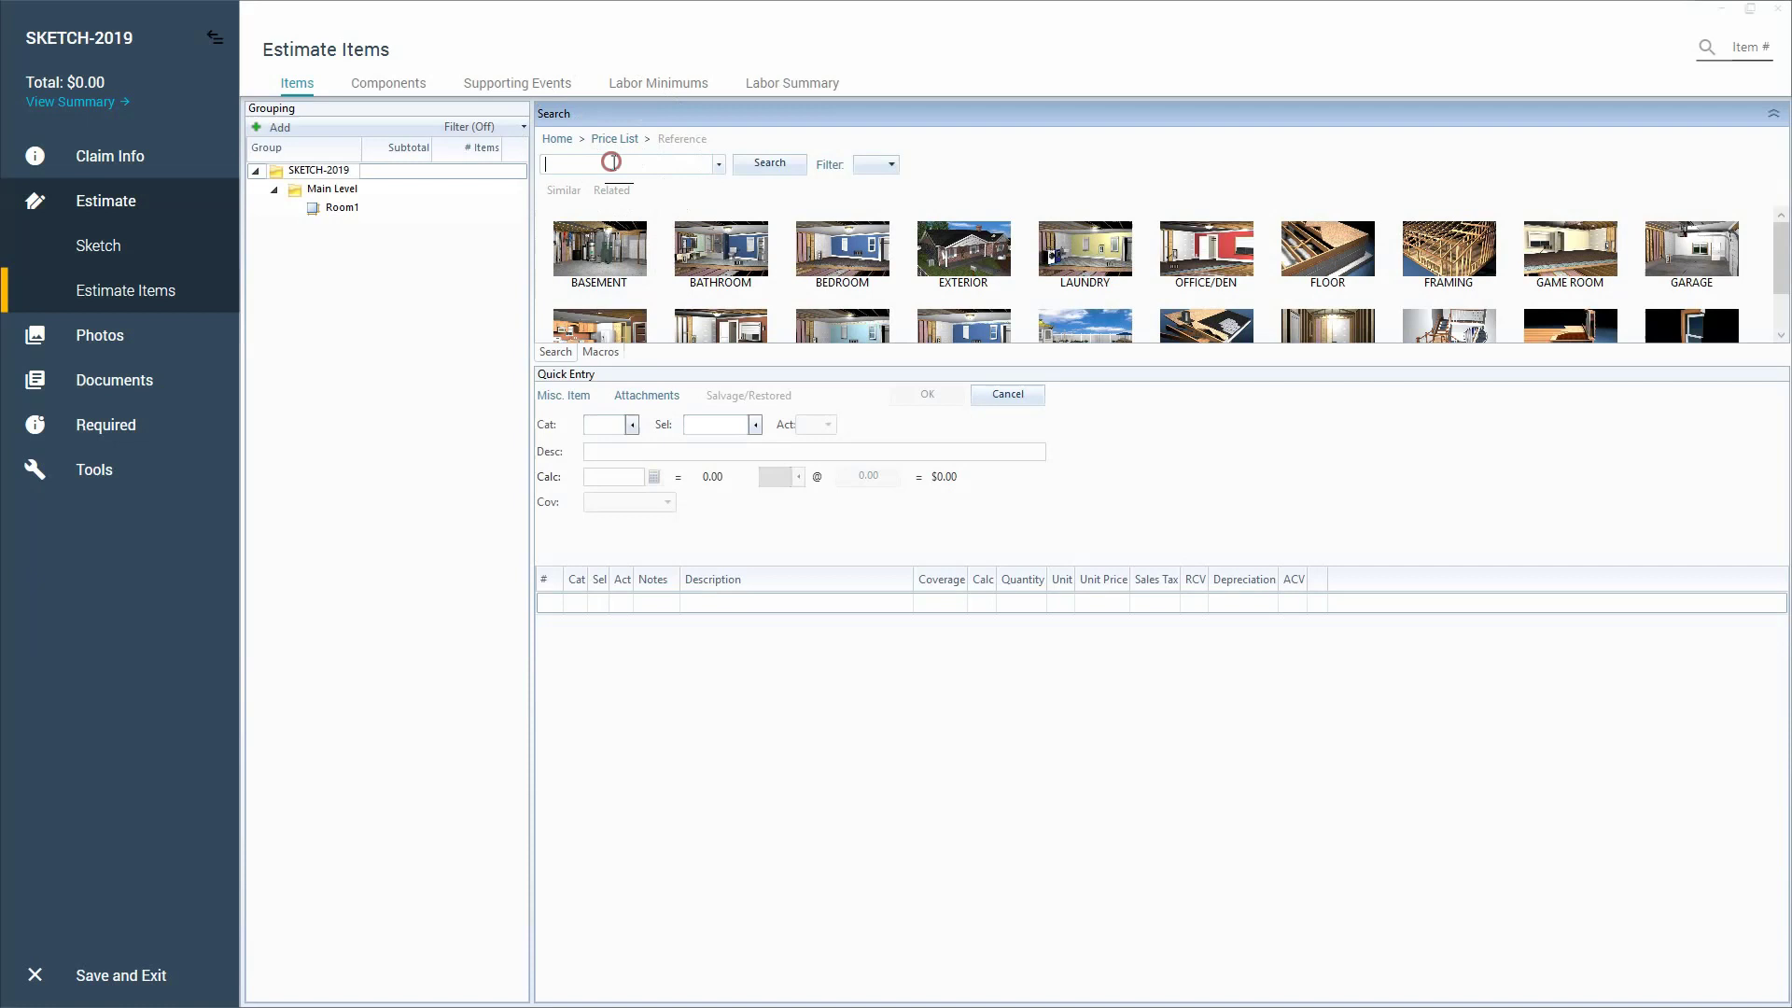
pyautogui.write('siding')
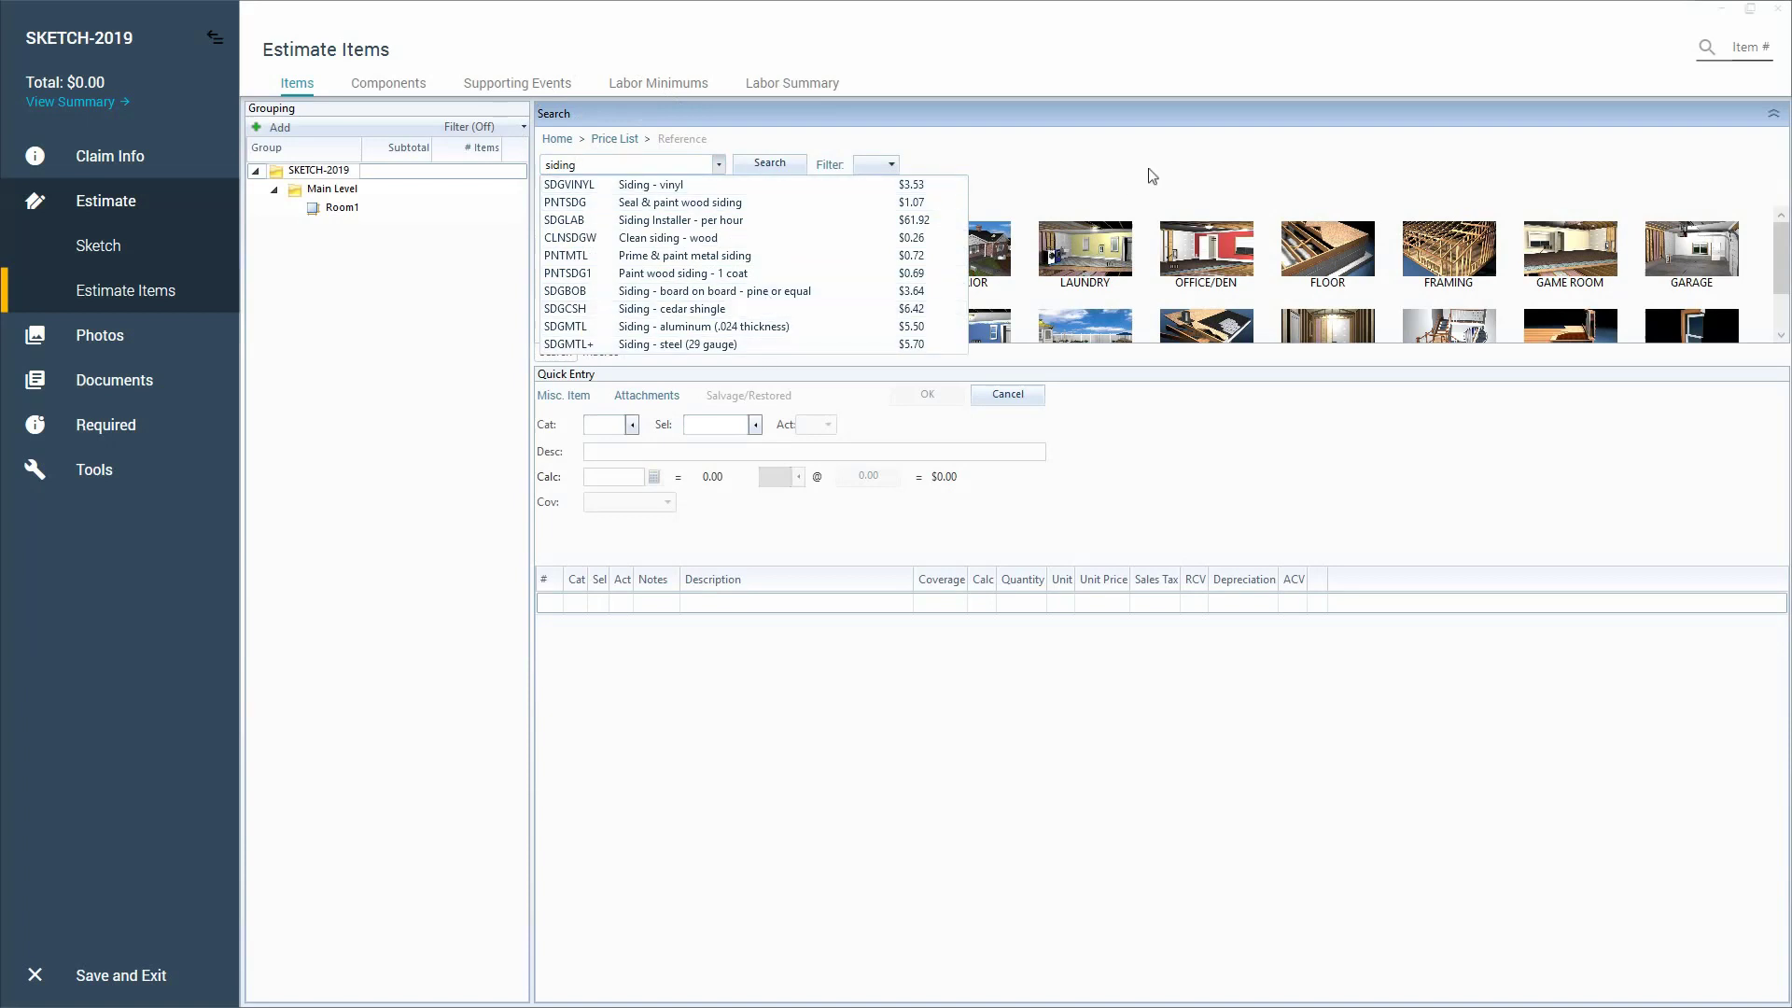
pyautogui.write('cedar')
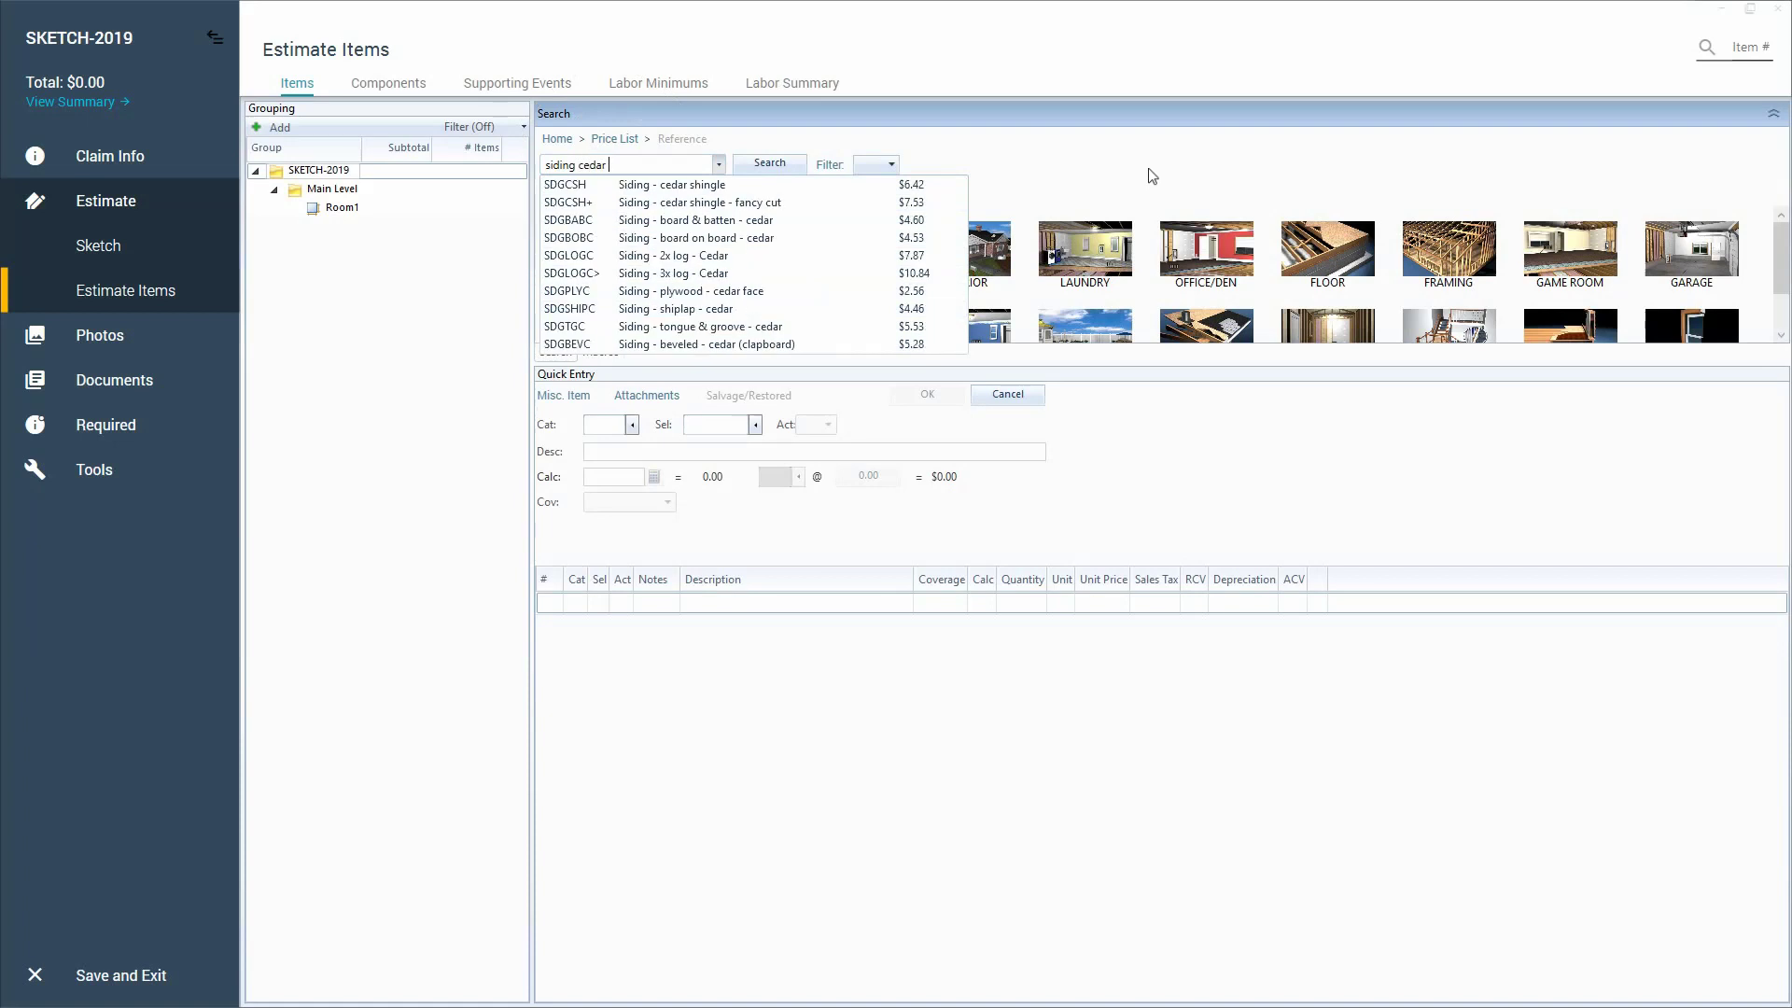
pyautogui.write(' shiplap')
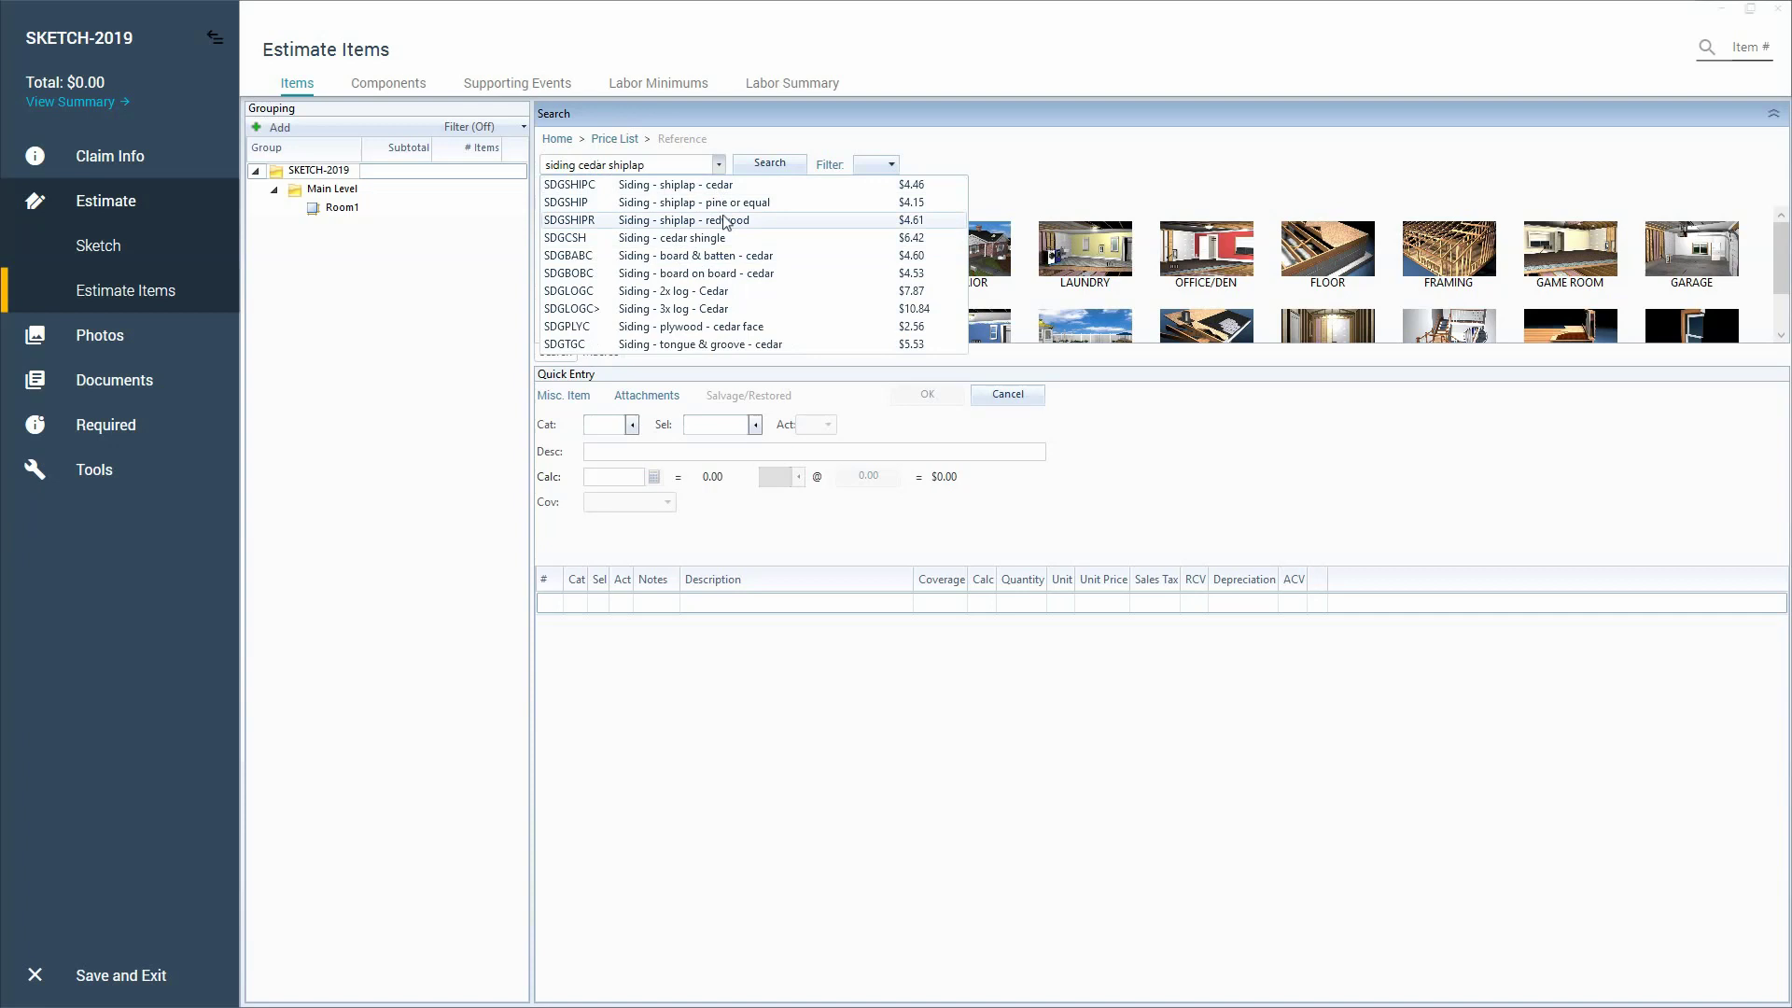
pyautogui.click(1025, 166)
pyautogui.click(694, 163)
pyautogui.press('BackSpace')
pyautogui.press('BackSpace')
pyautogui.press('BackSpace')
pyautogui.press('BackSpace')
pyautogui.press('BackSpace')
pyautogui.press('BackSpace')
pyautogui.press('BackSpace')
pyautogui.press('BackSpace')
pyautogui.press('BackSpace')
pyautogui.press('BackSpace')
pyautogui.press('BackSpace')
pyautogui.press('BackSpace')
pyautogui.press('BackSpace')
pyautogui.press('BackSpace')
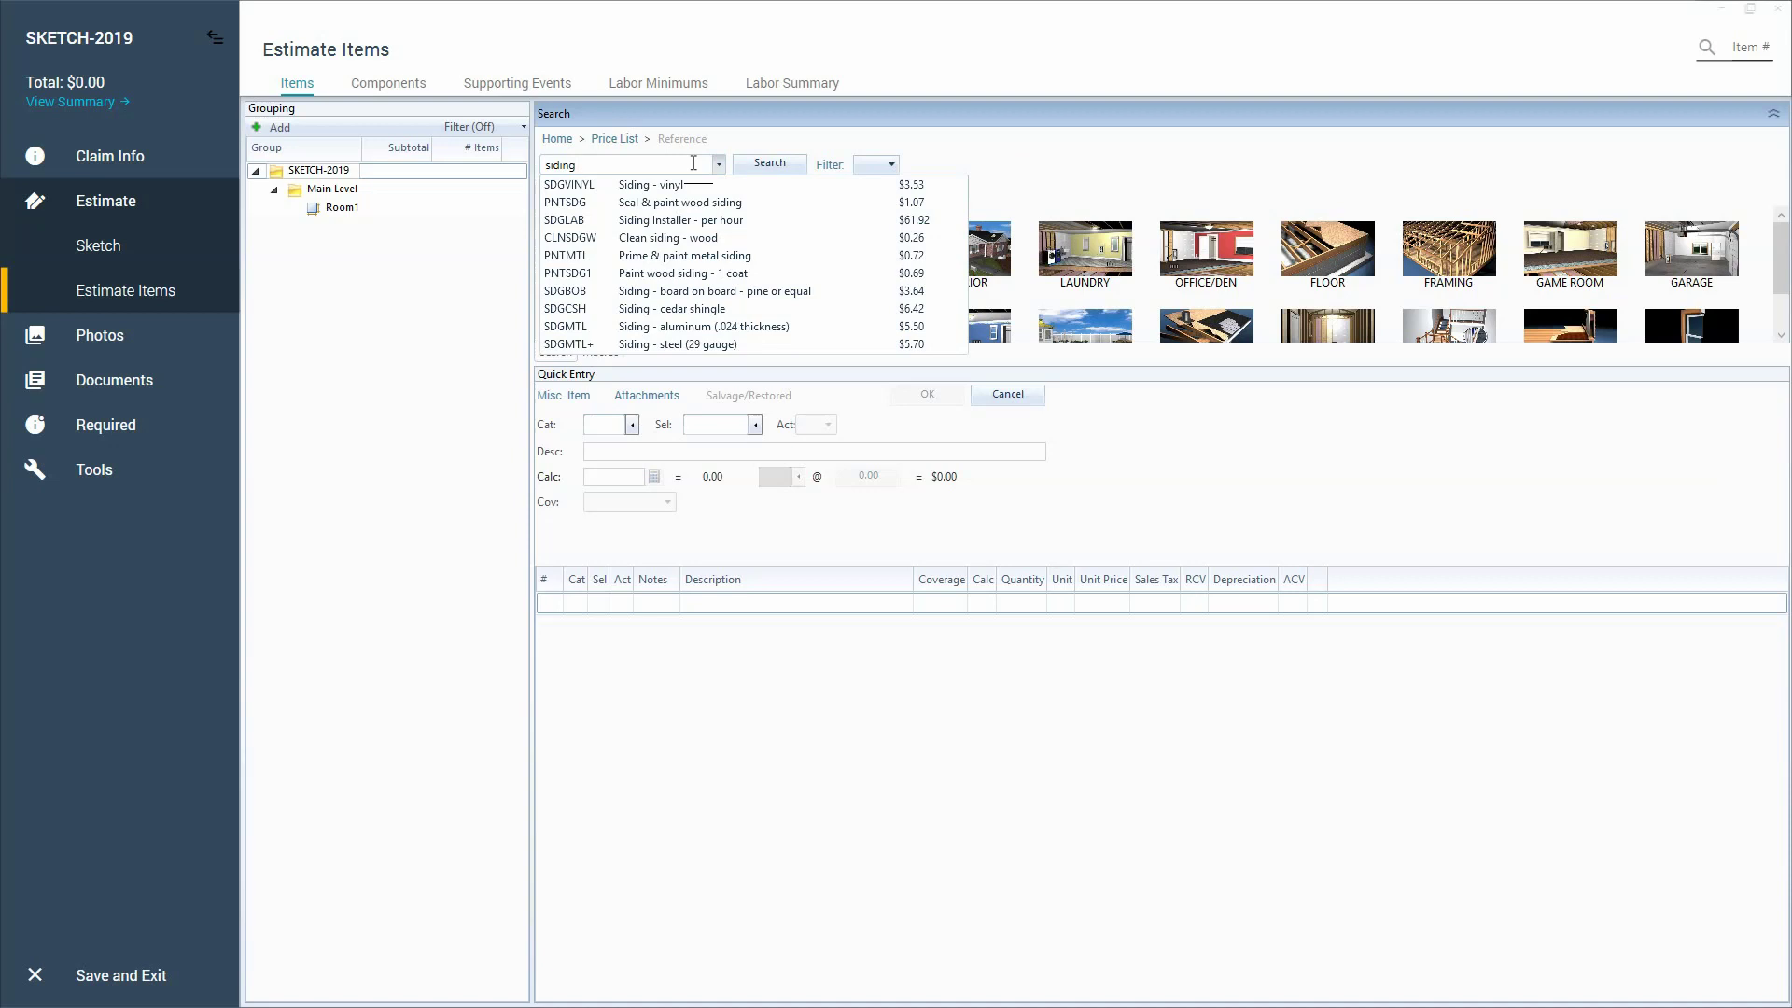
pyautogui.write('cedar')
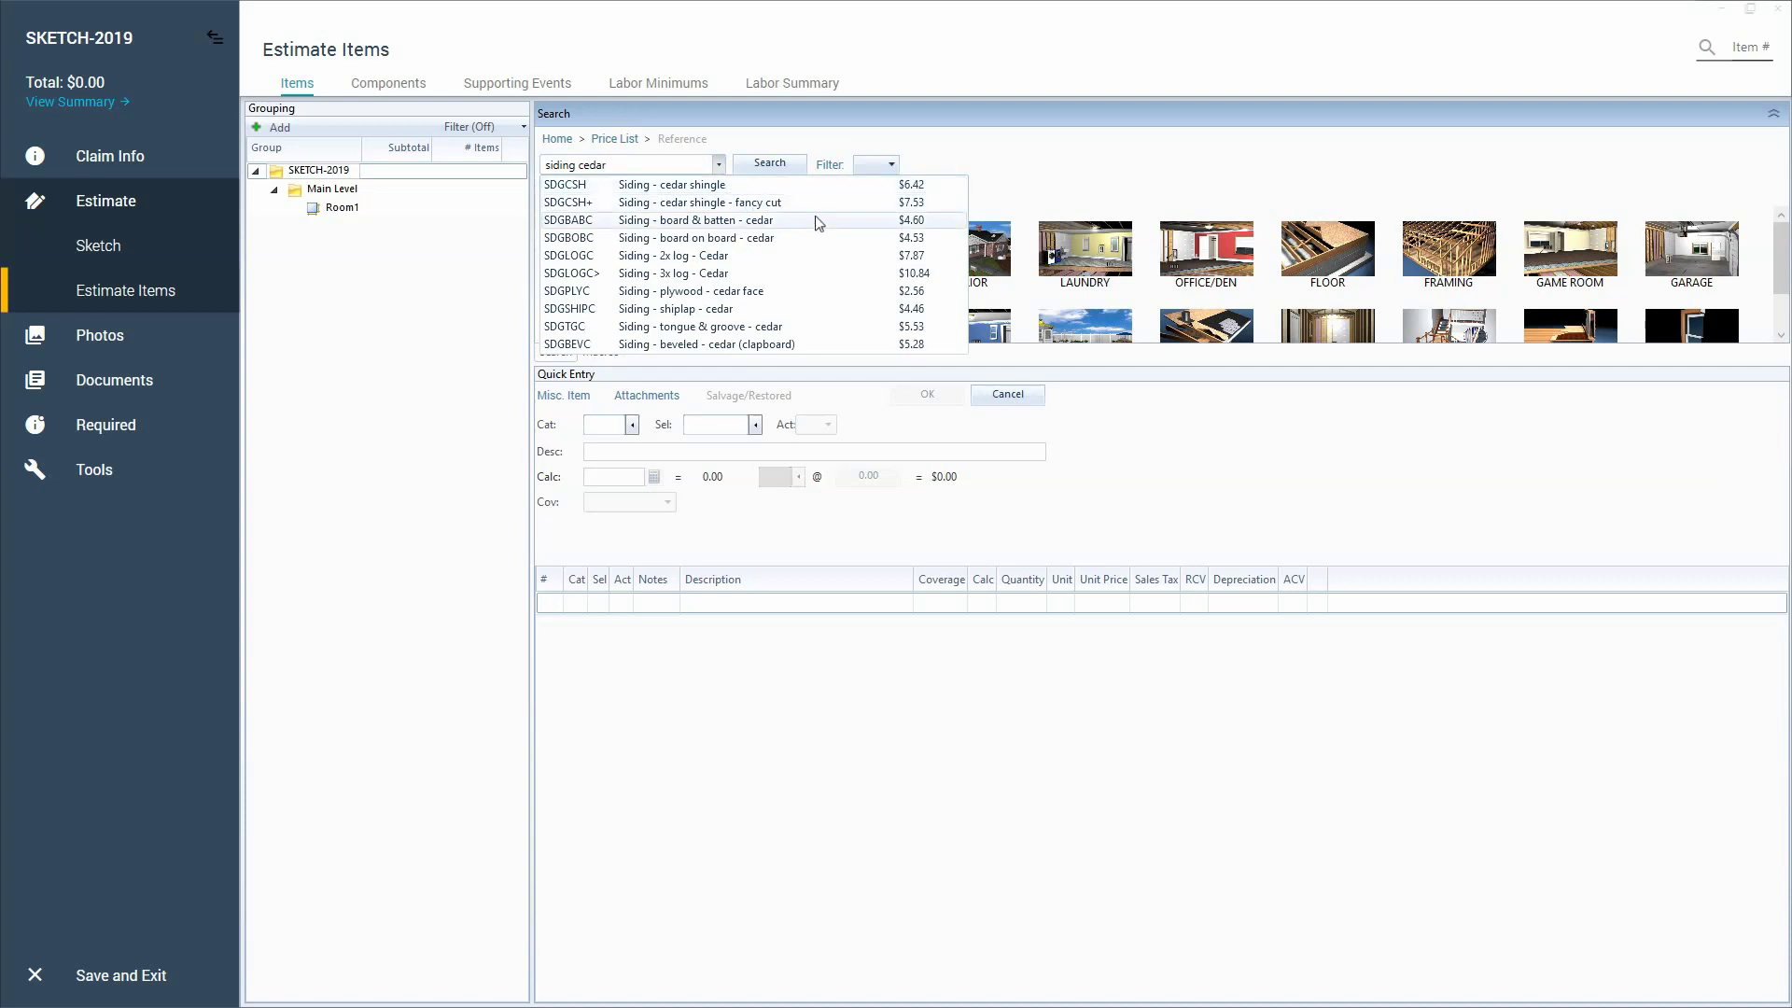
# - Add Siding - 2x log - Cedar (SDG LOGC, $7.87/SF) as line item 1 and review its item definition
pyautogui.click(779, 255)
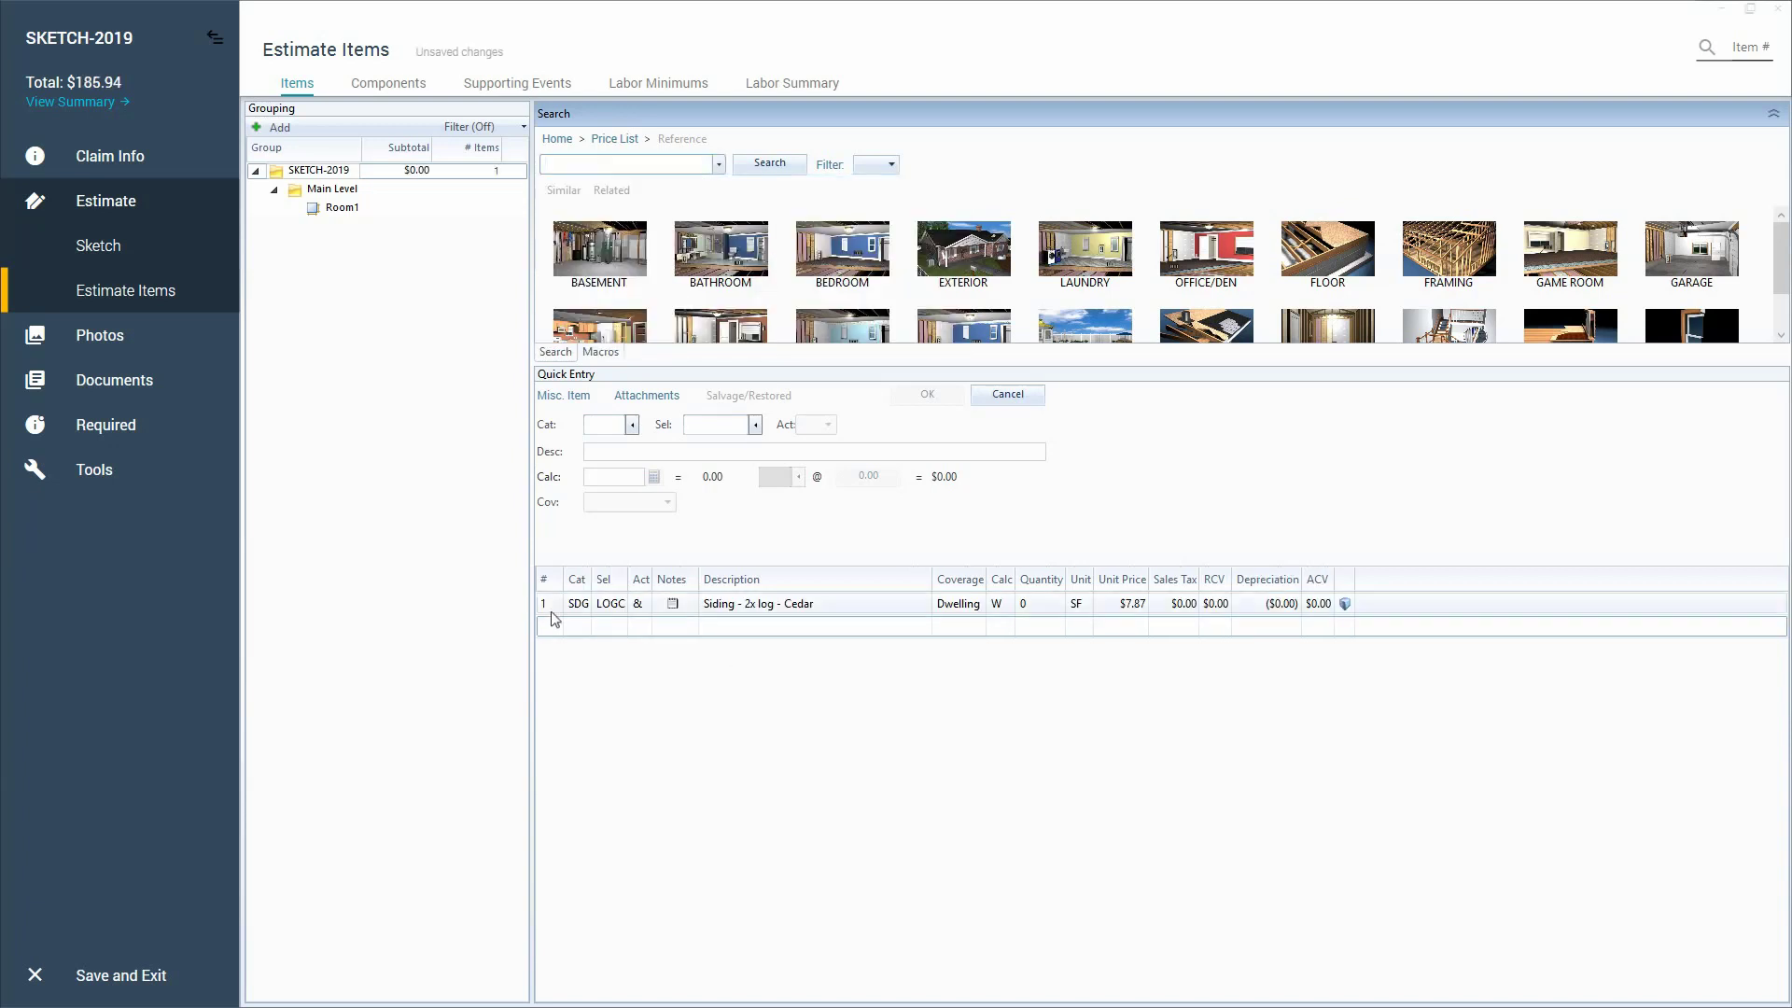
pyautogui.click(579, 201)
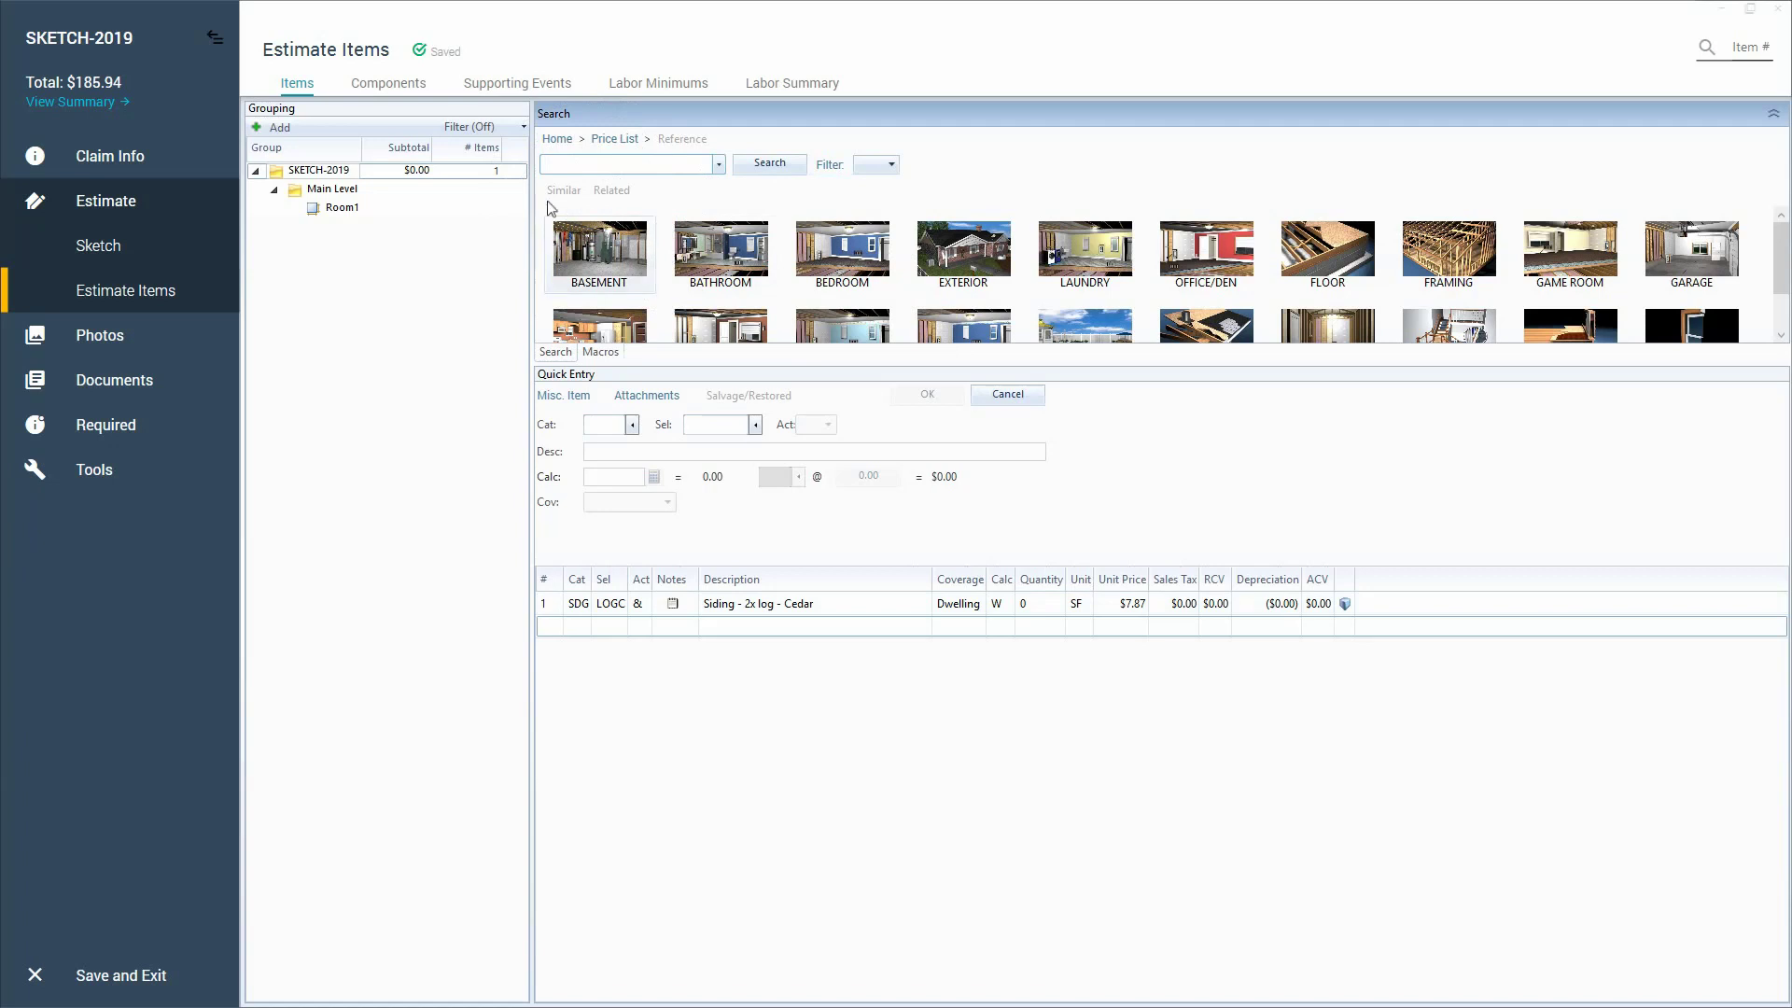
pyautogui.click(572, 195)
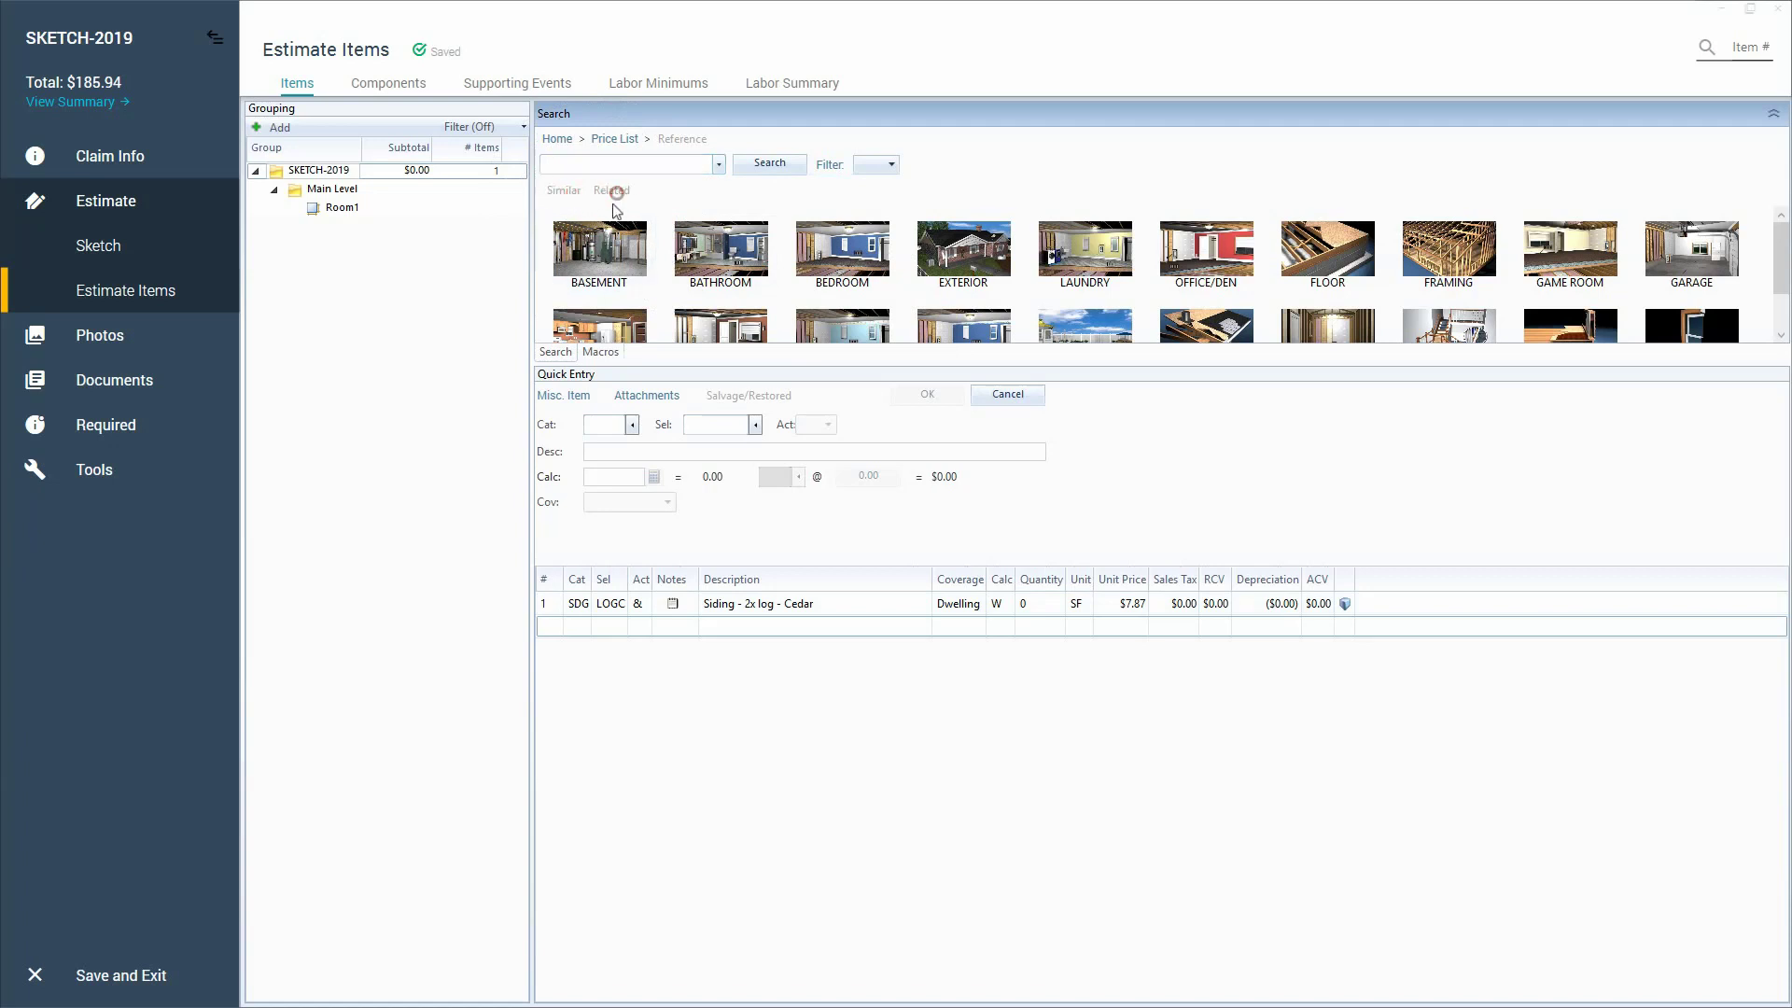
pyautogui.click(555, 613)
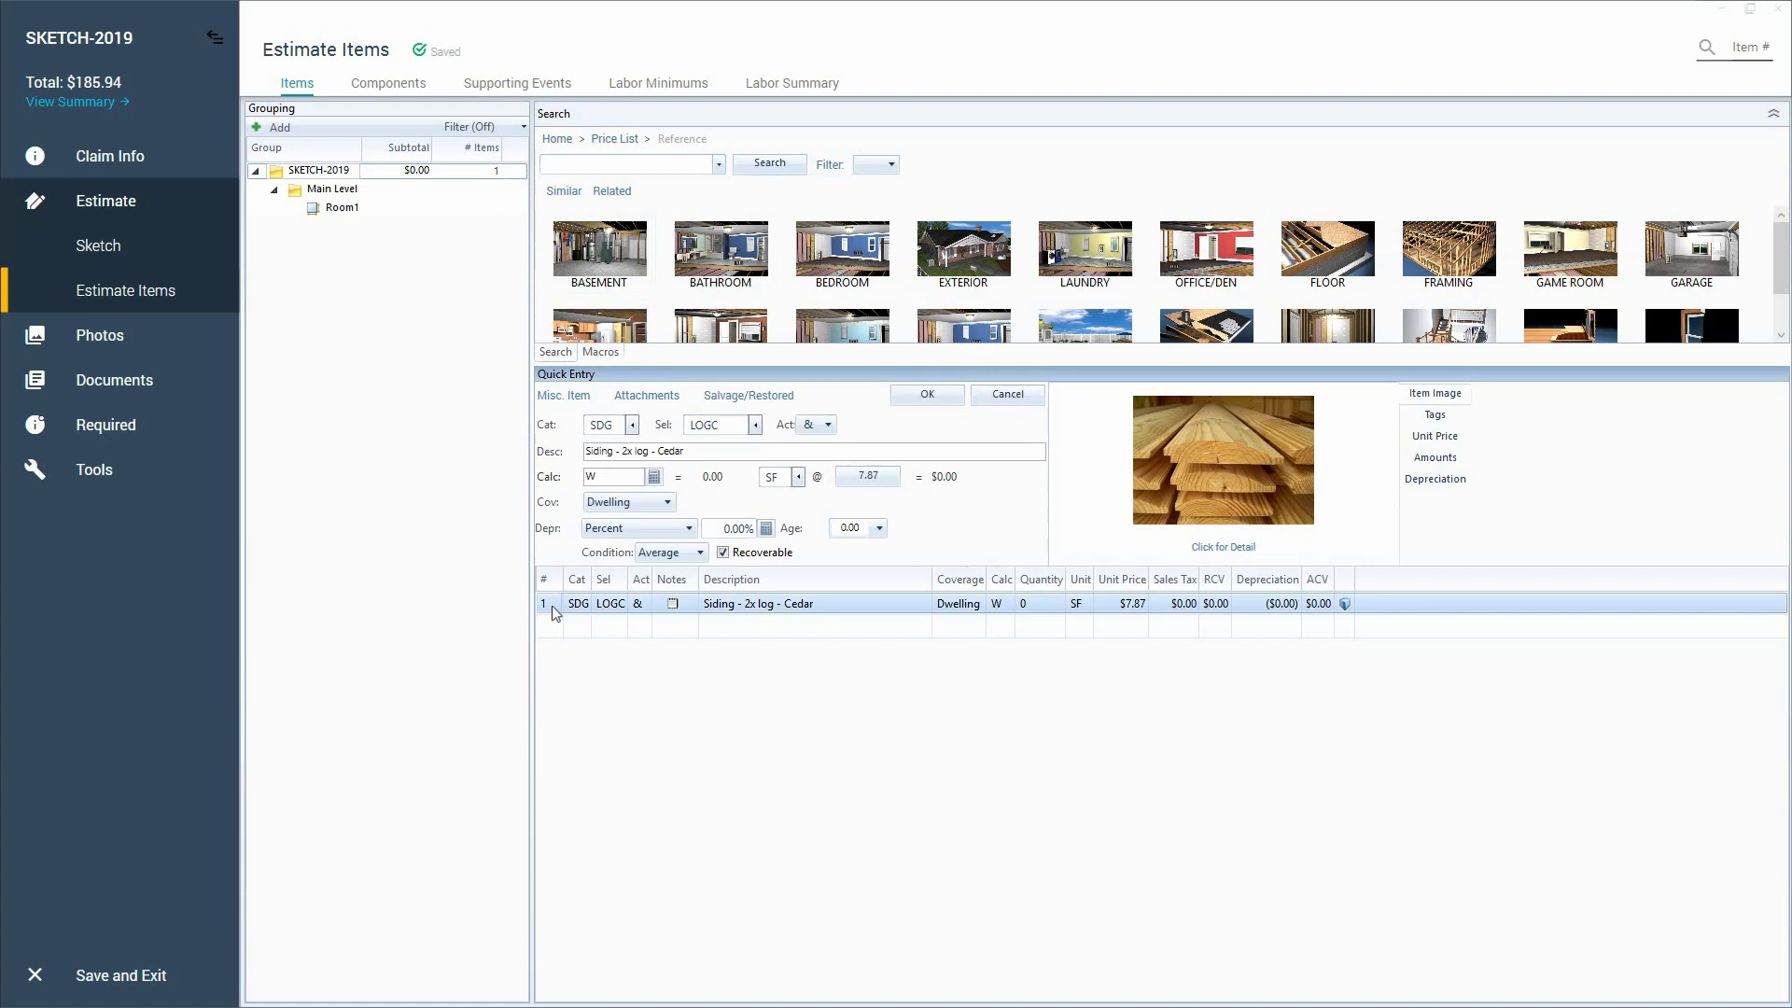
pyautogui.click(1215, 481)
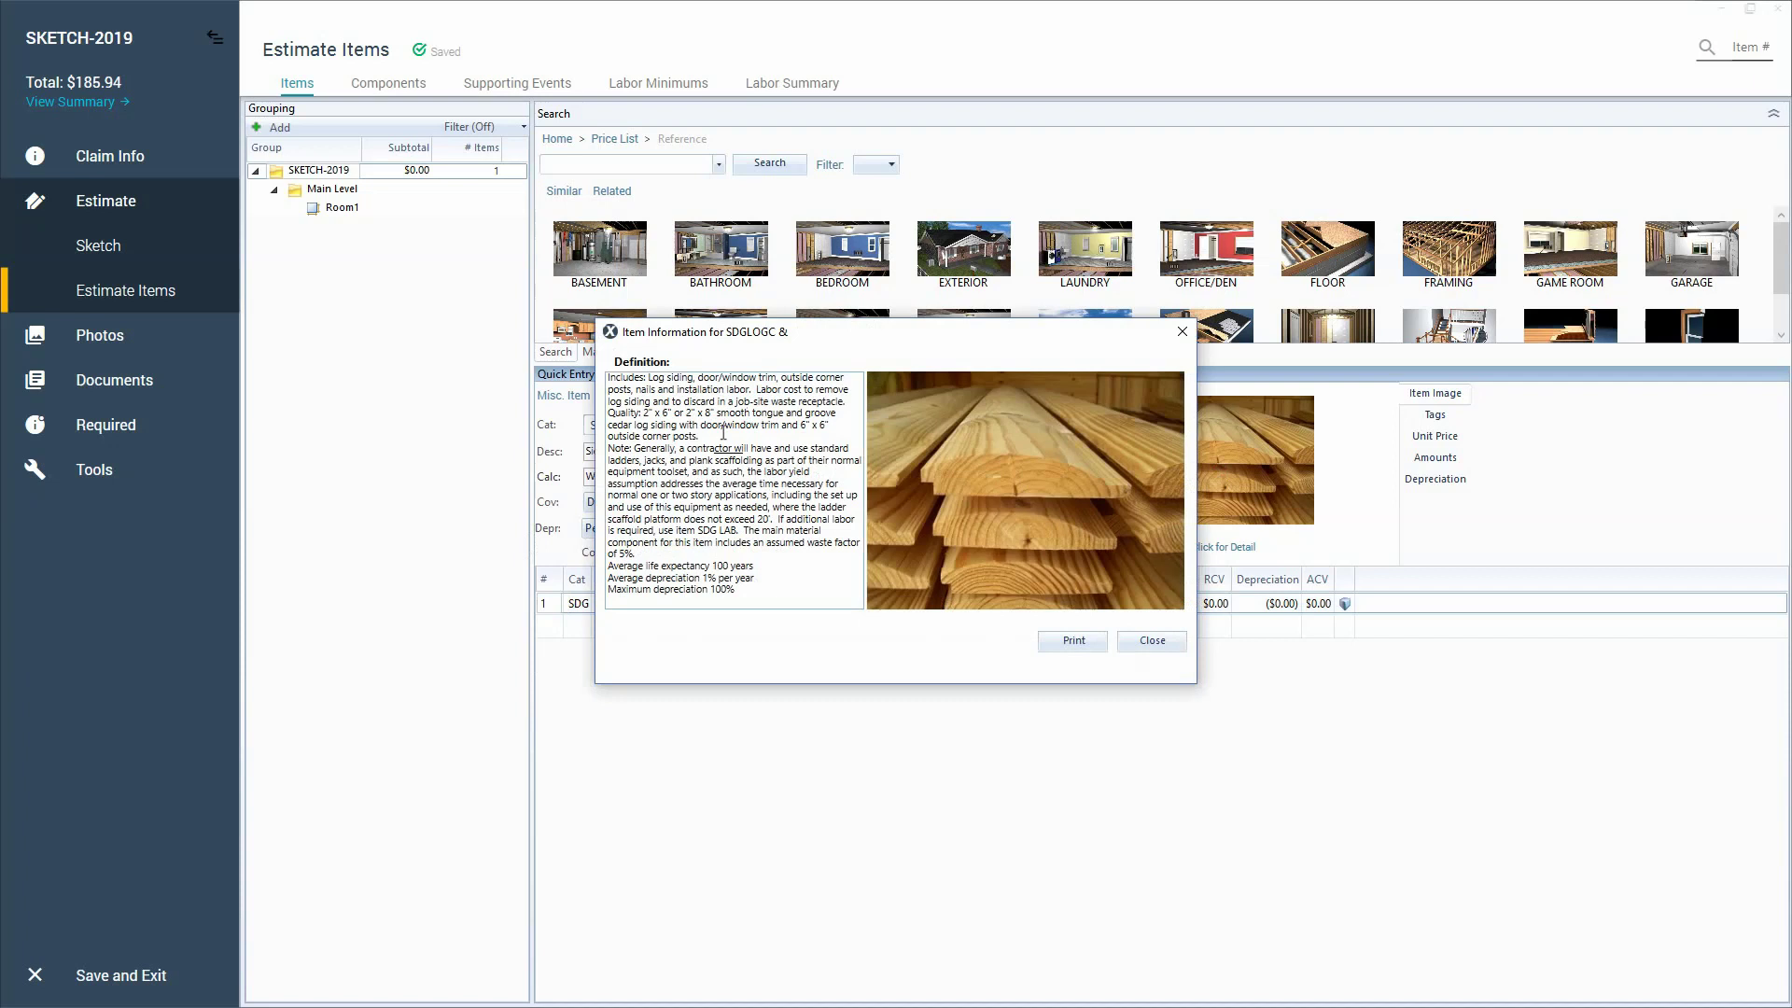
pyautogui.click(1141, 649)
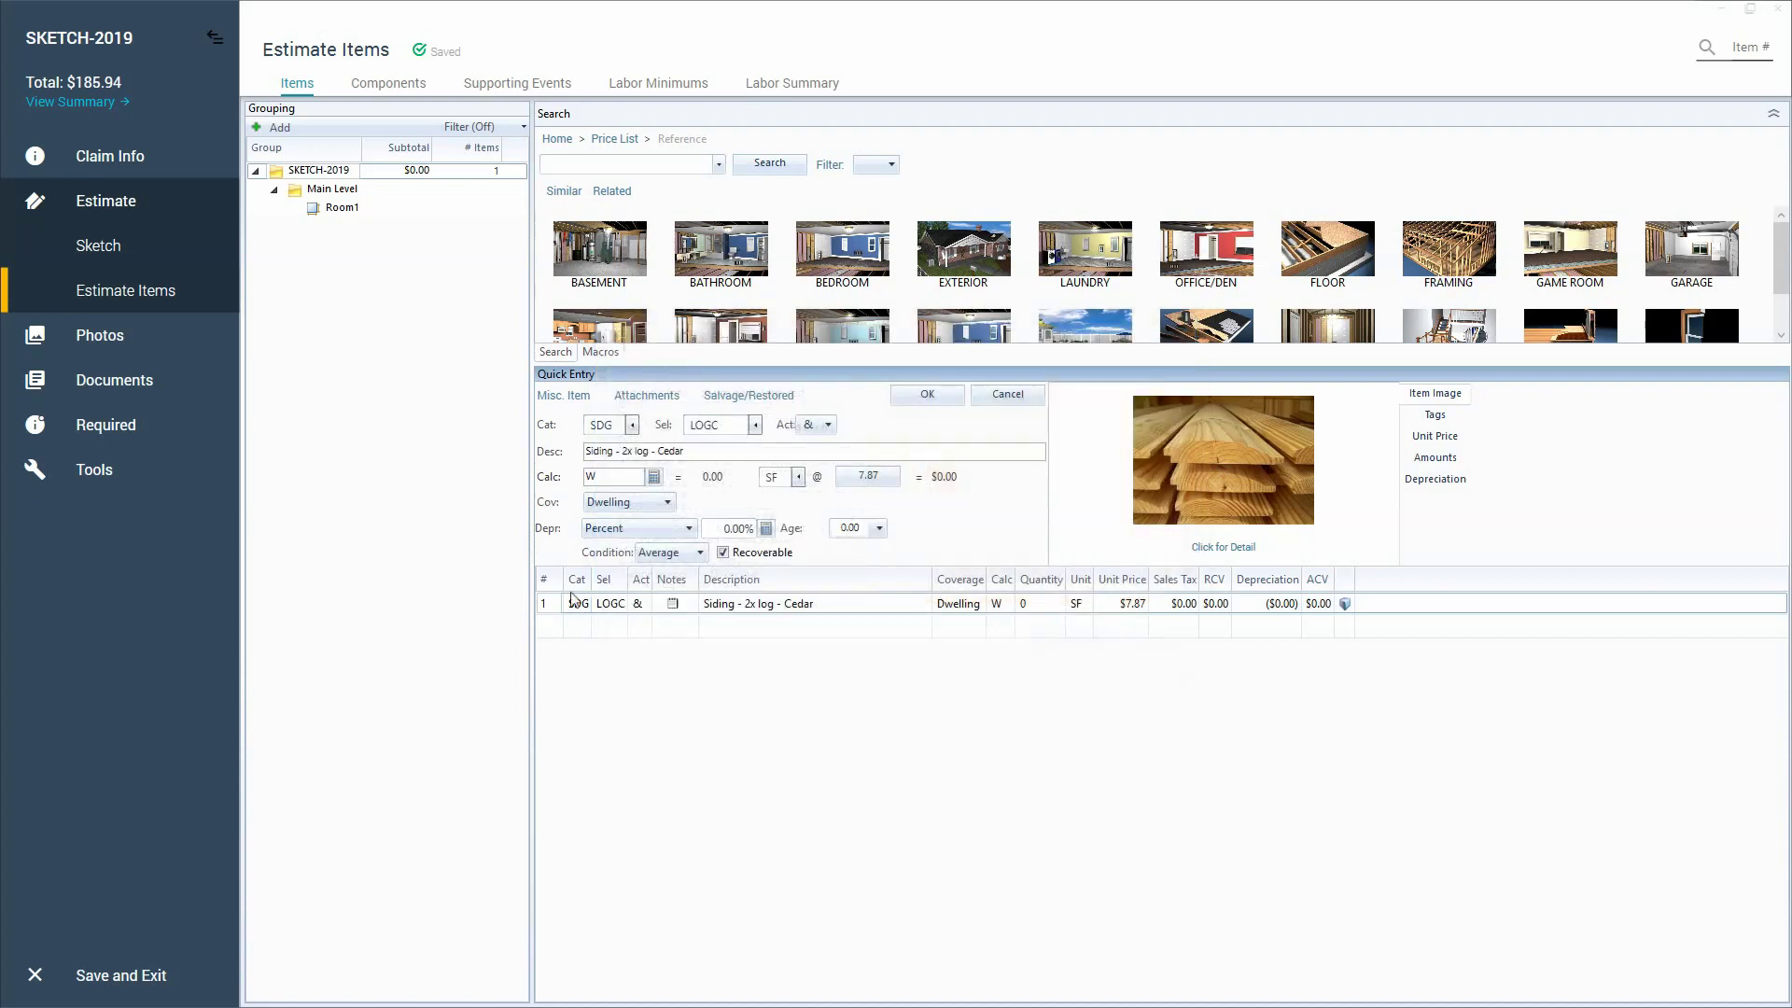
pyautogui.click(547, 605)
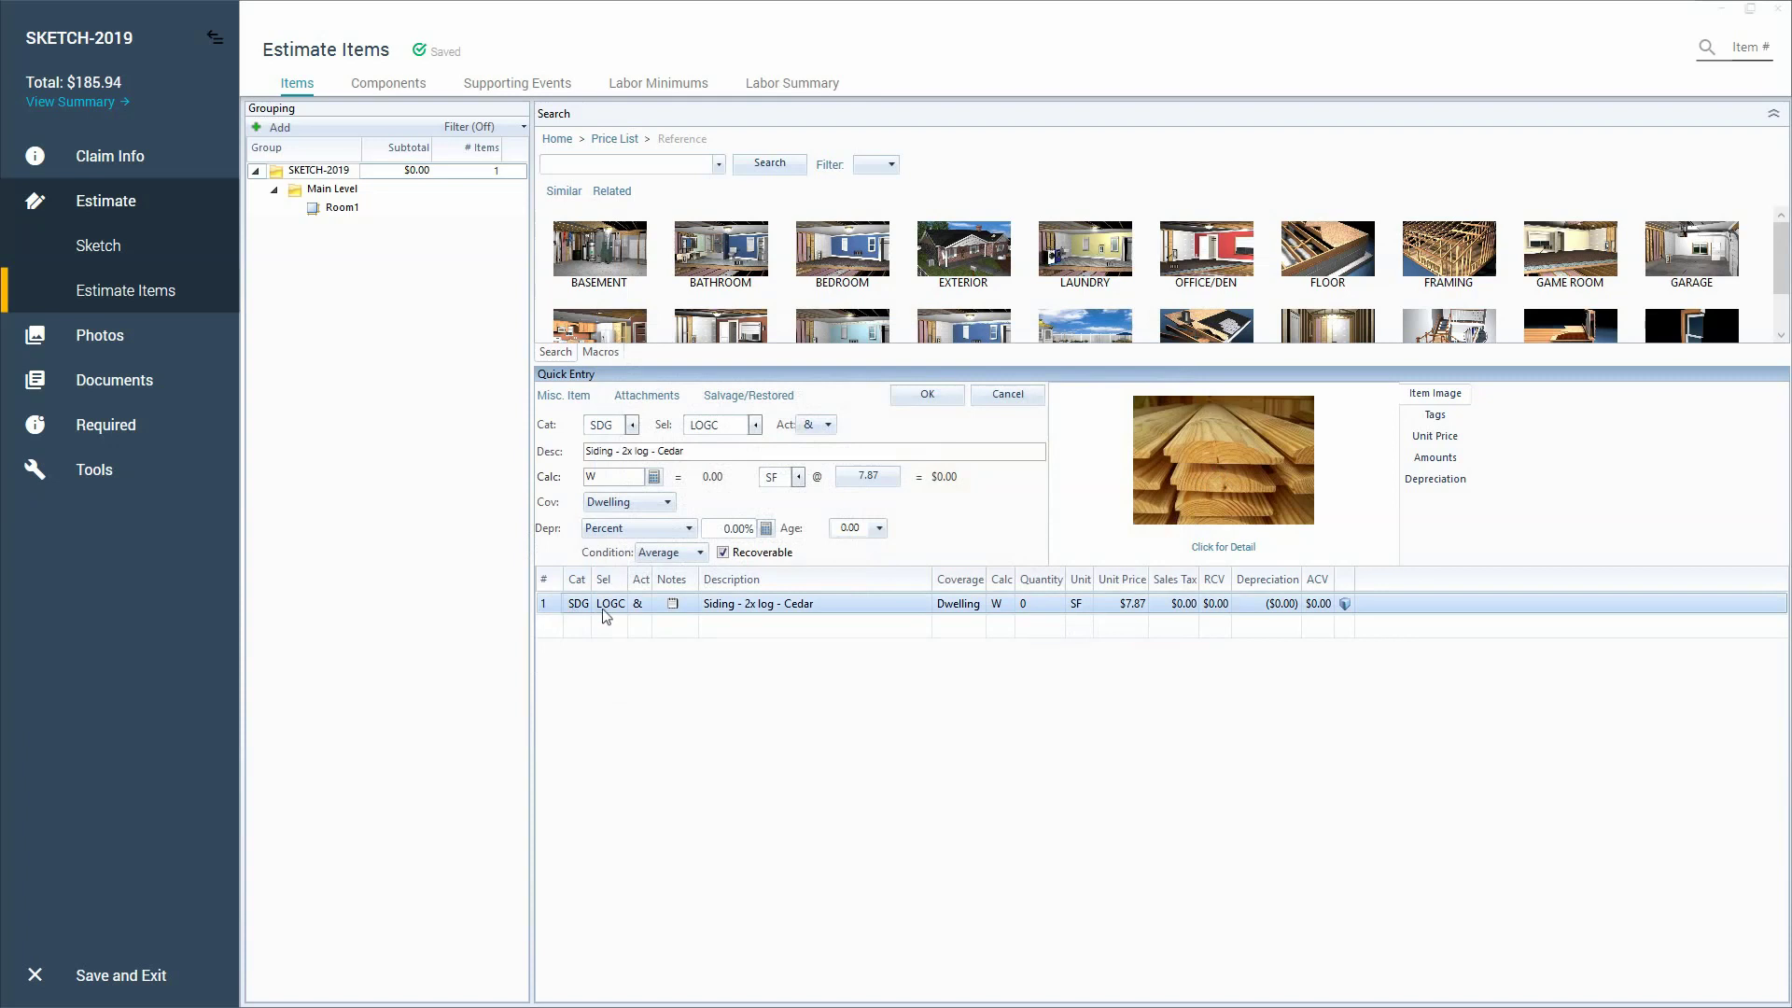
# - Browse items similar to the cedar log siding, such as the 2x and 3x pine log alternatives
pyautogui.click(563, 196)
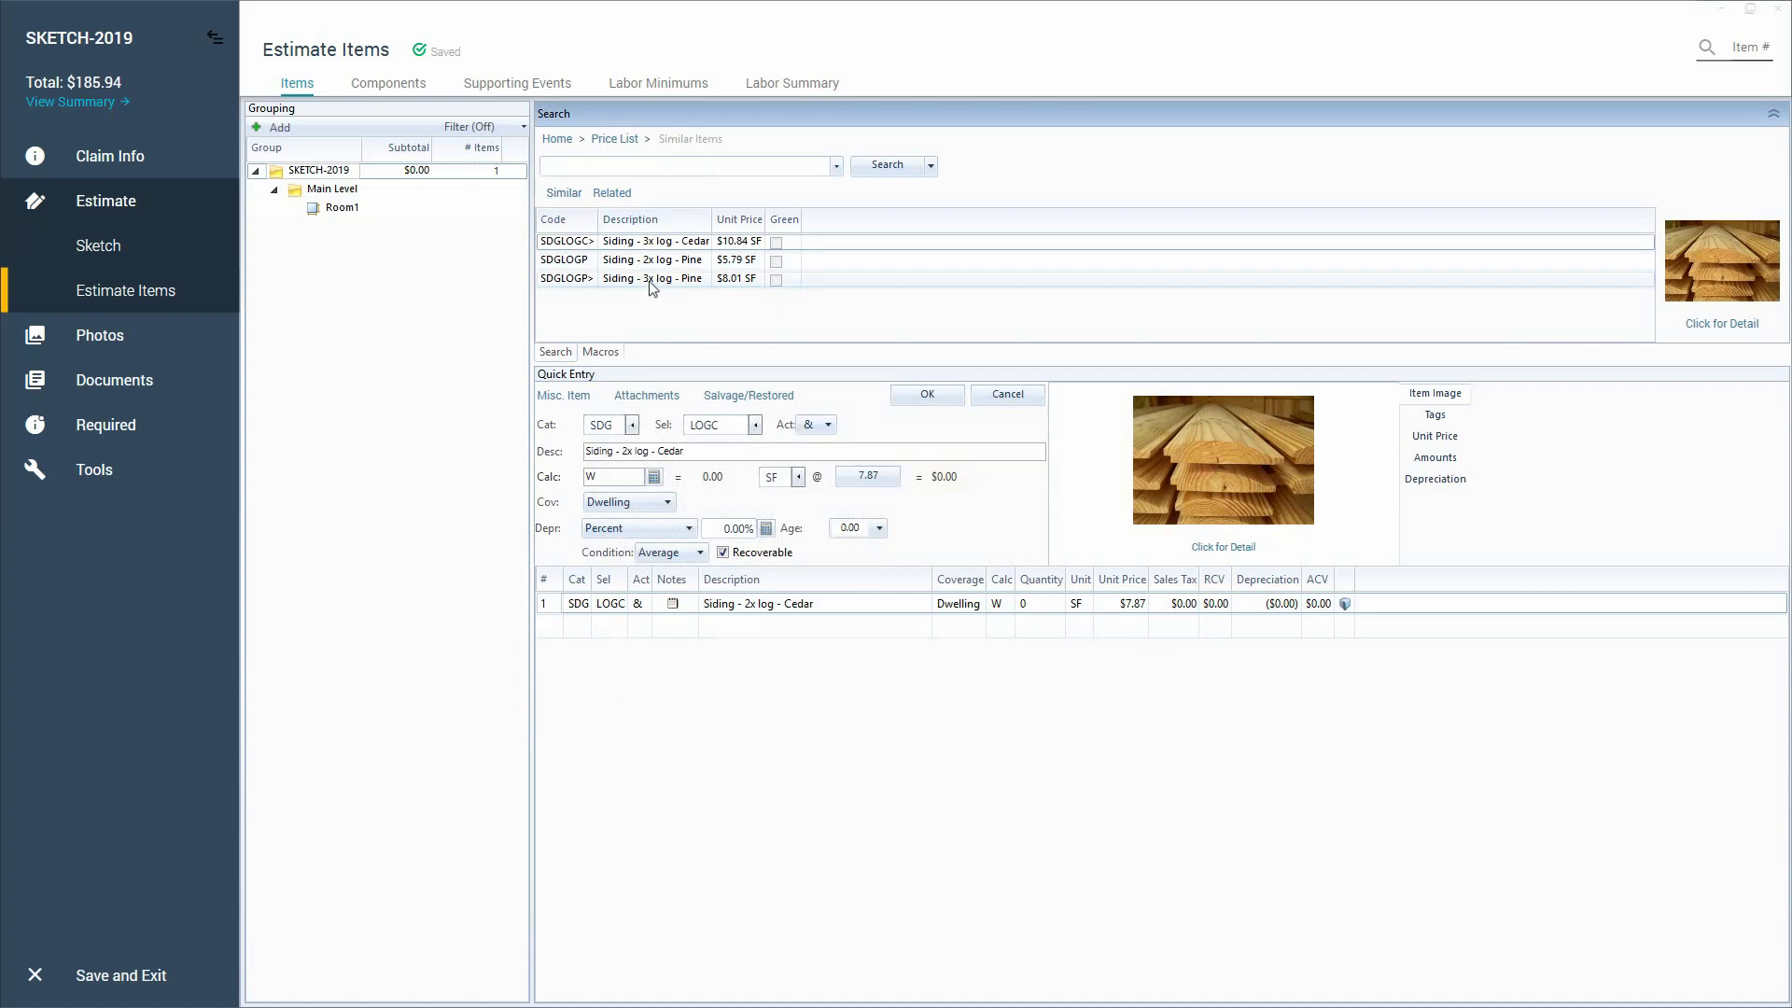
pyautogui.click(696, 261)
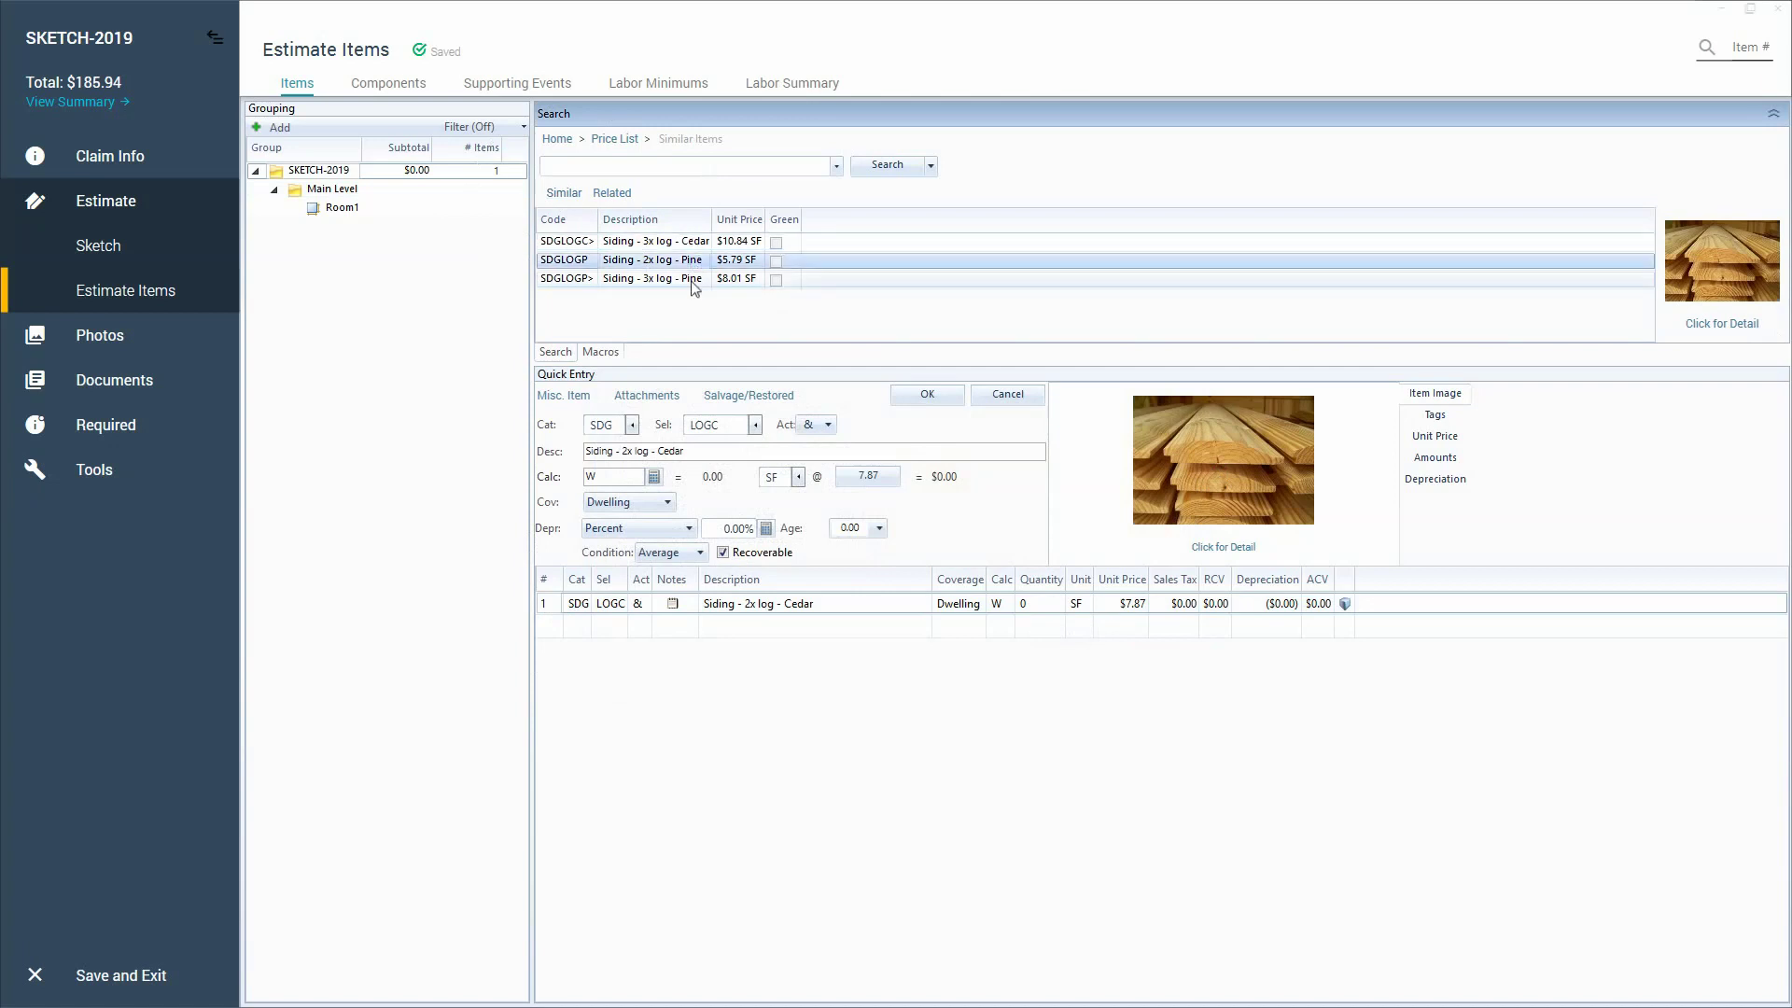
pyautogui.click(692, 282)
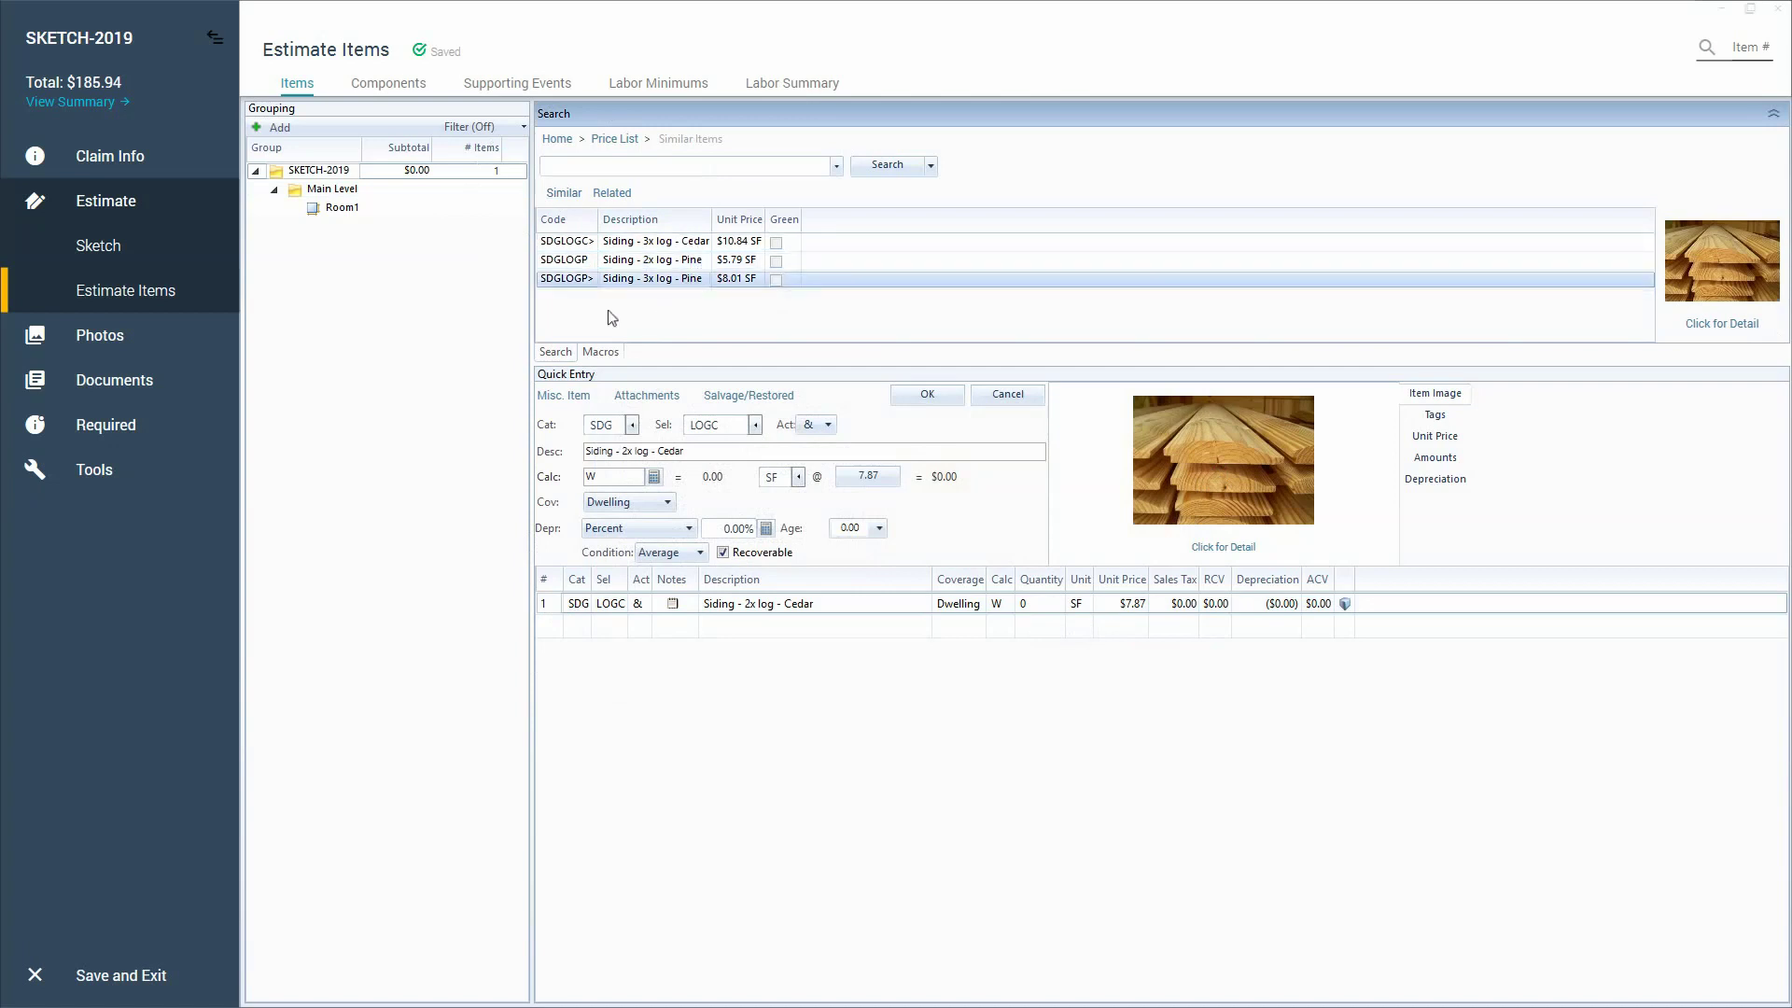
# - Search 'siding cedar' and add Siding - shiplap - cedar ($4.46/SF), reviewing its item information
pyautogui.click(590, 167)
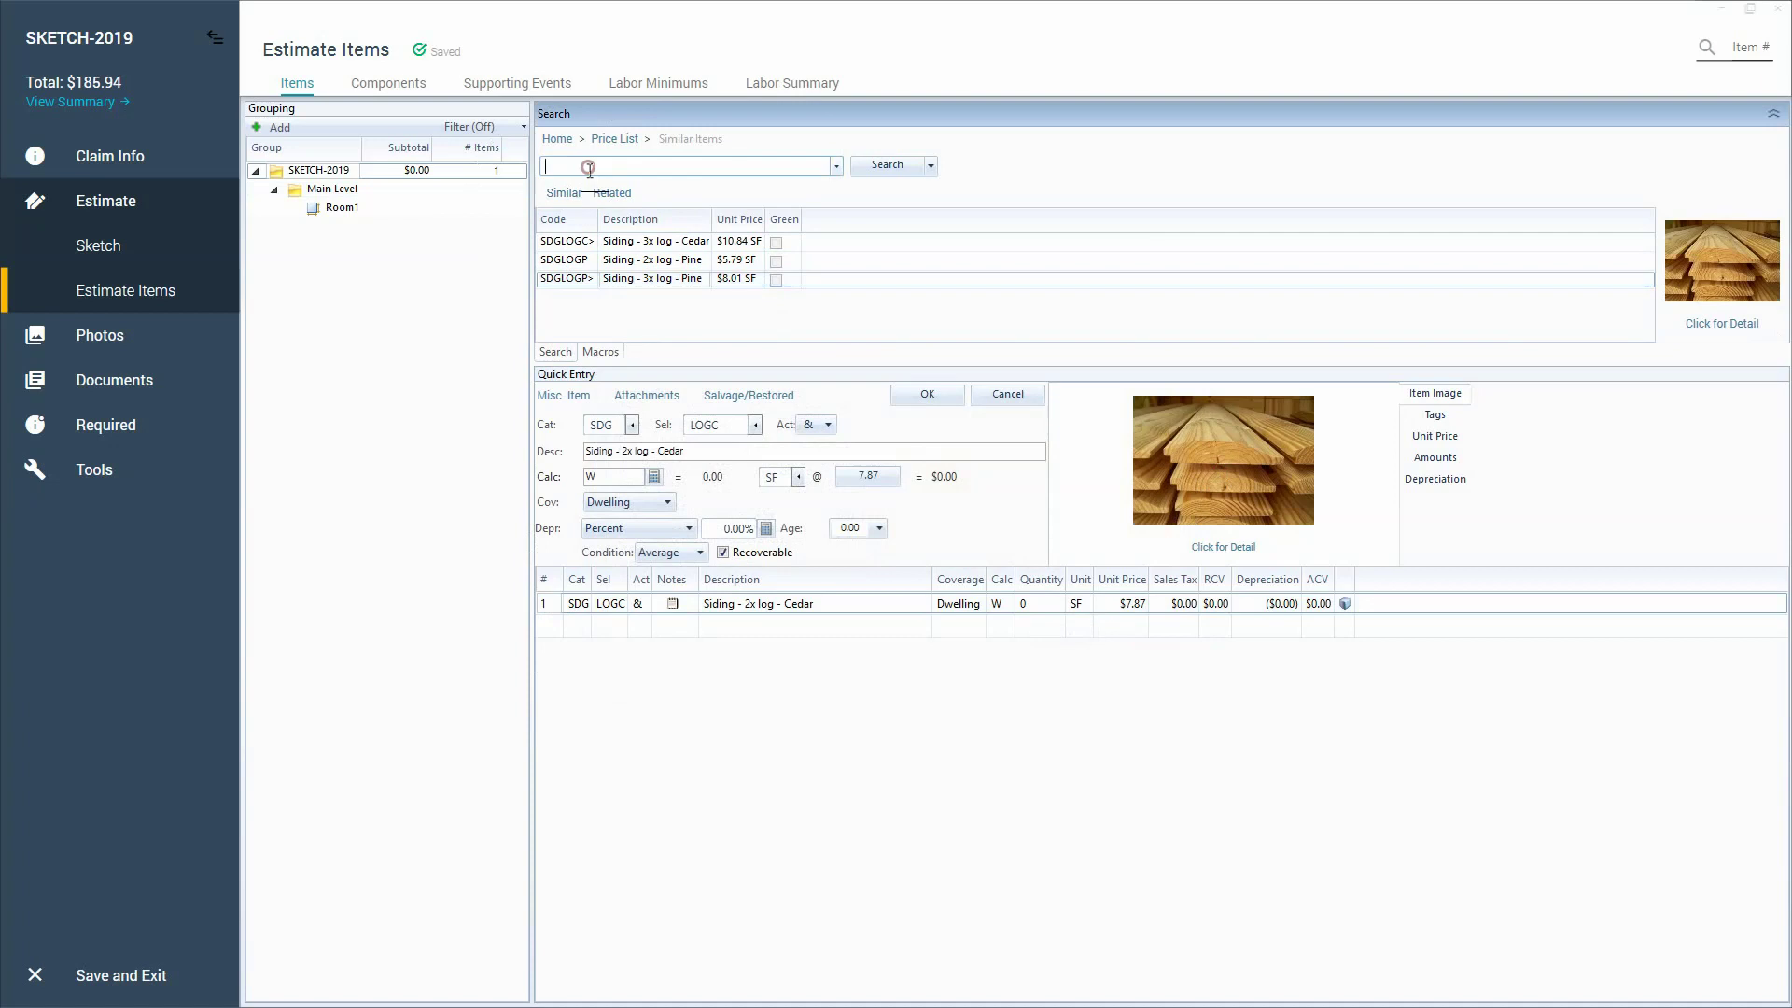
pyautogui.write('siding cedar')
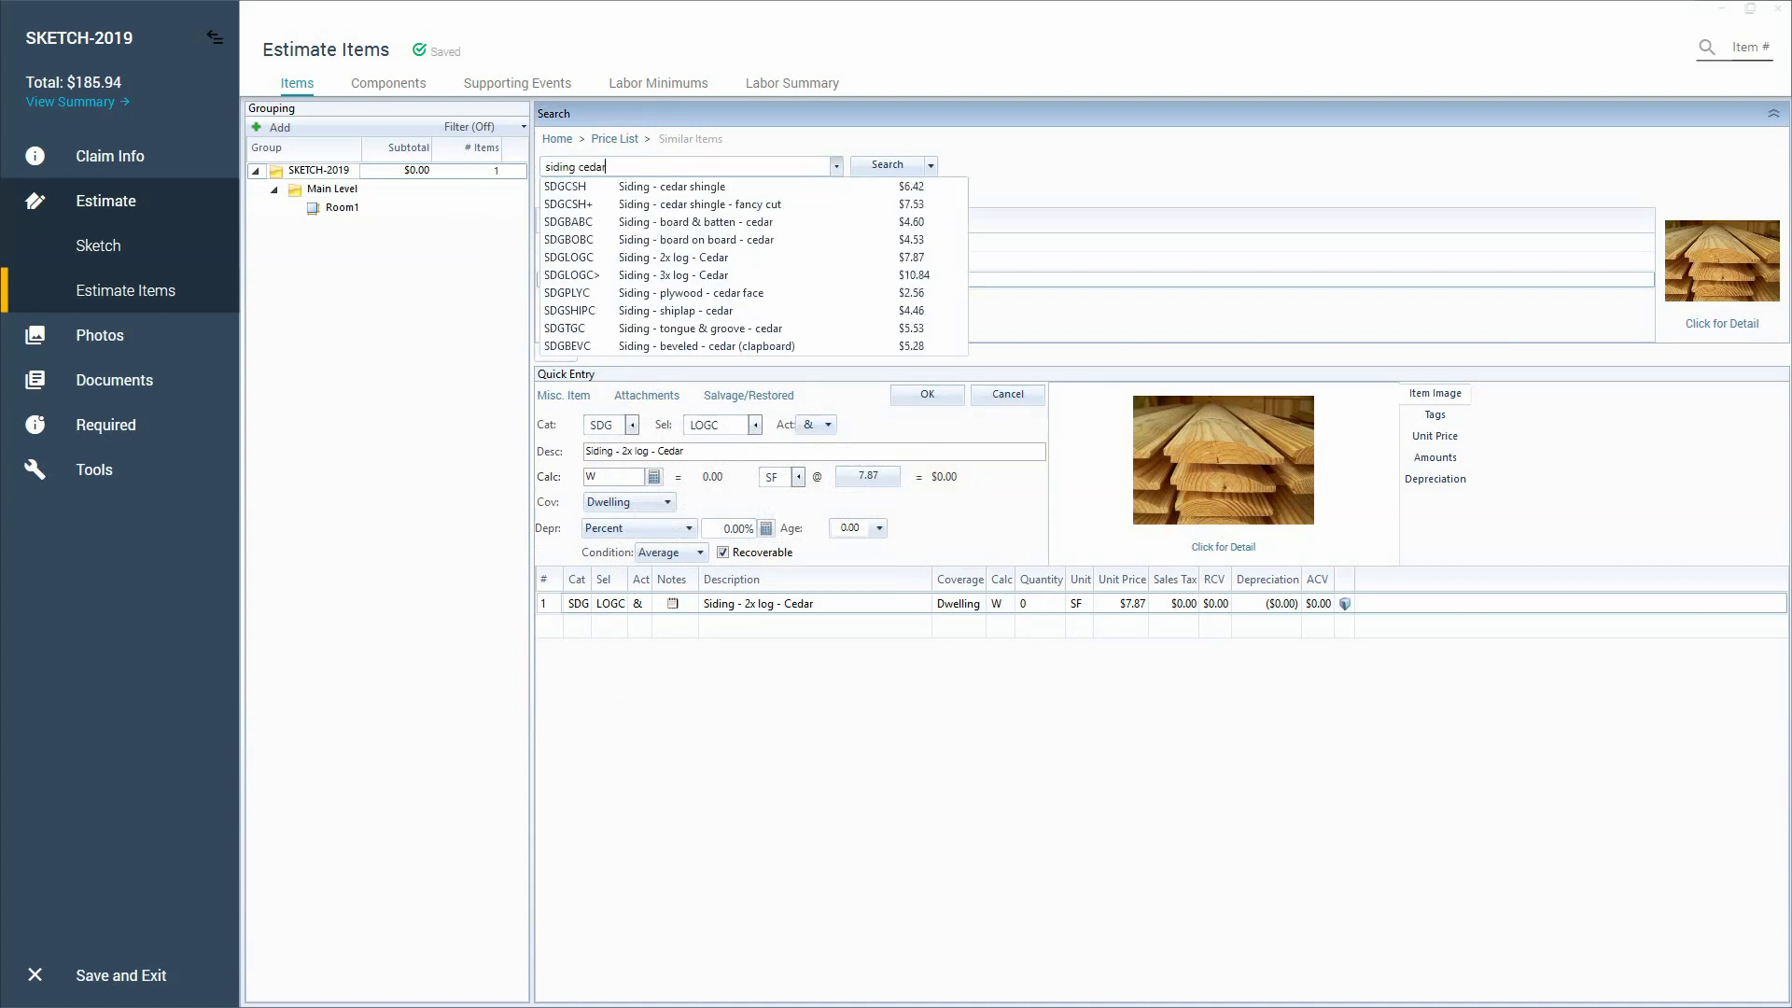
pyautogui.click(654, 311)
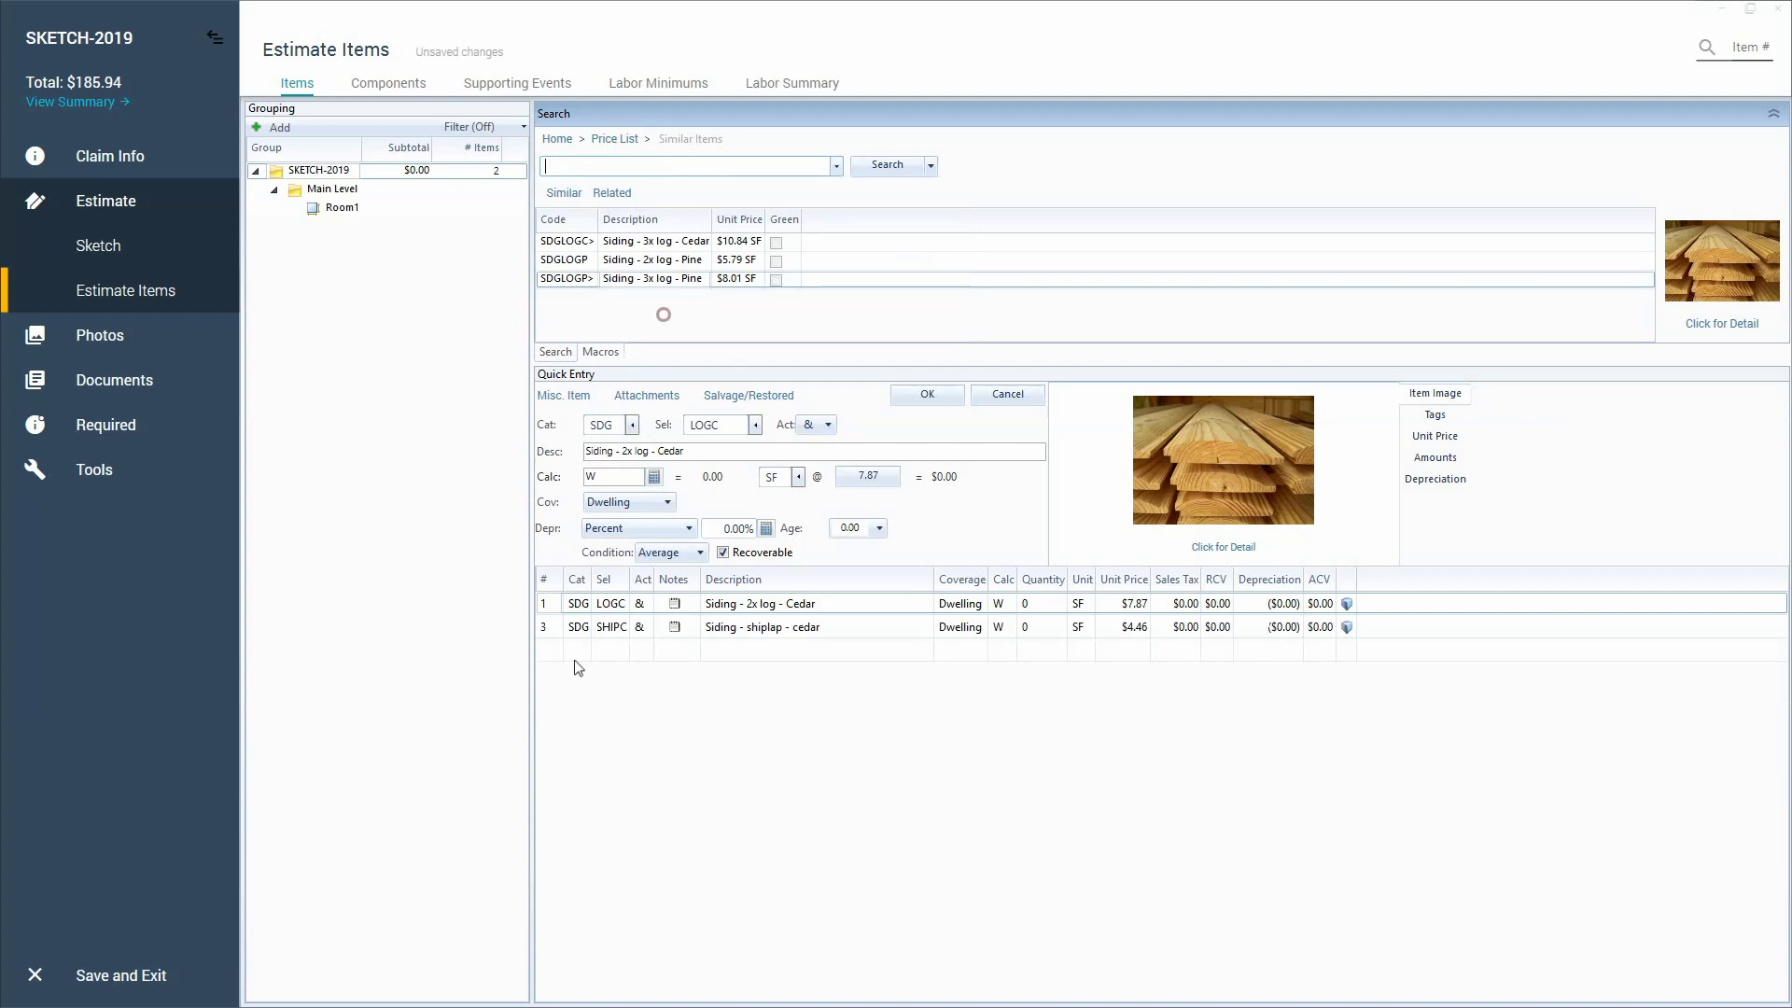
pyautogui.click(1295, 477)
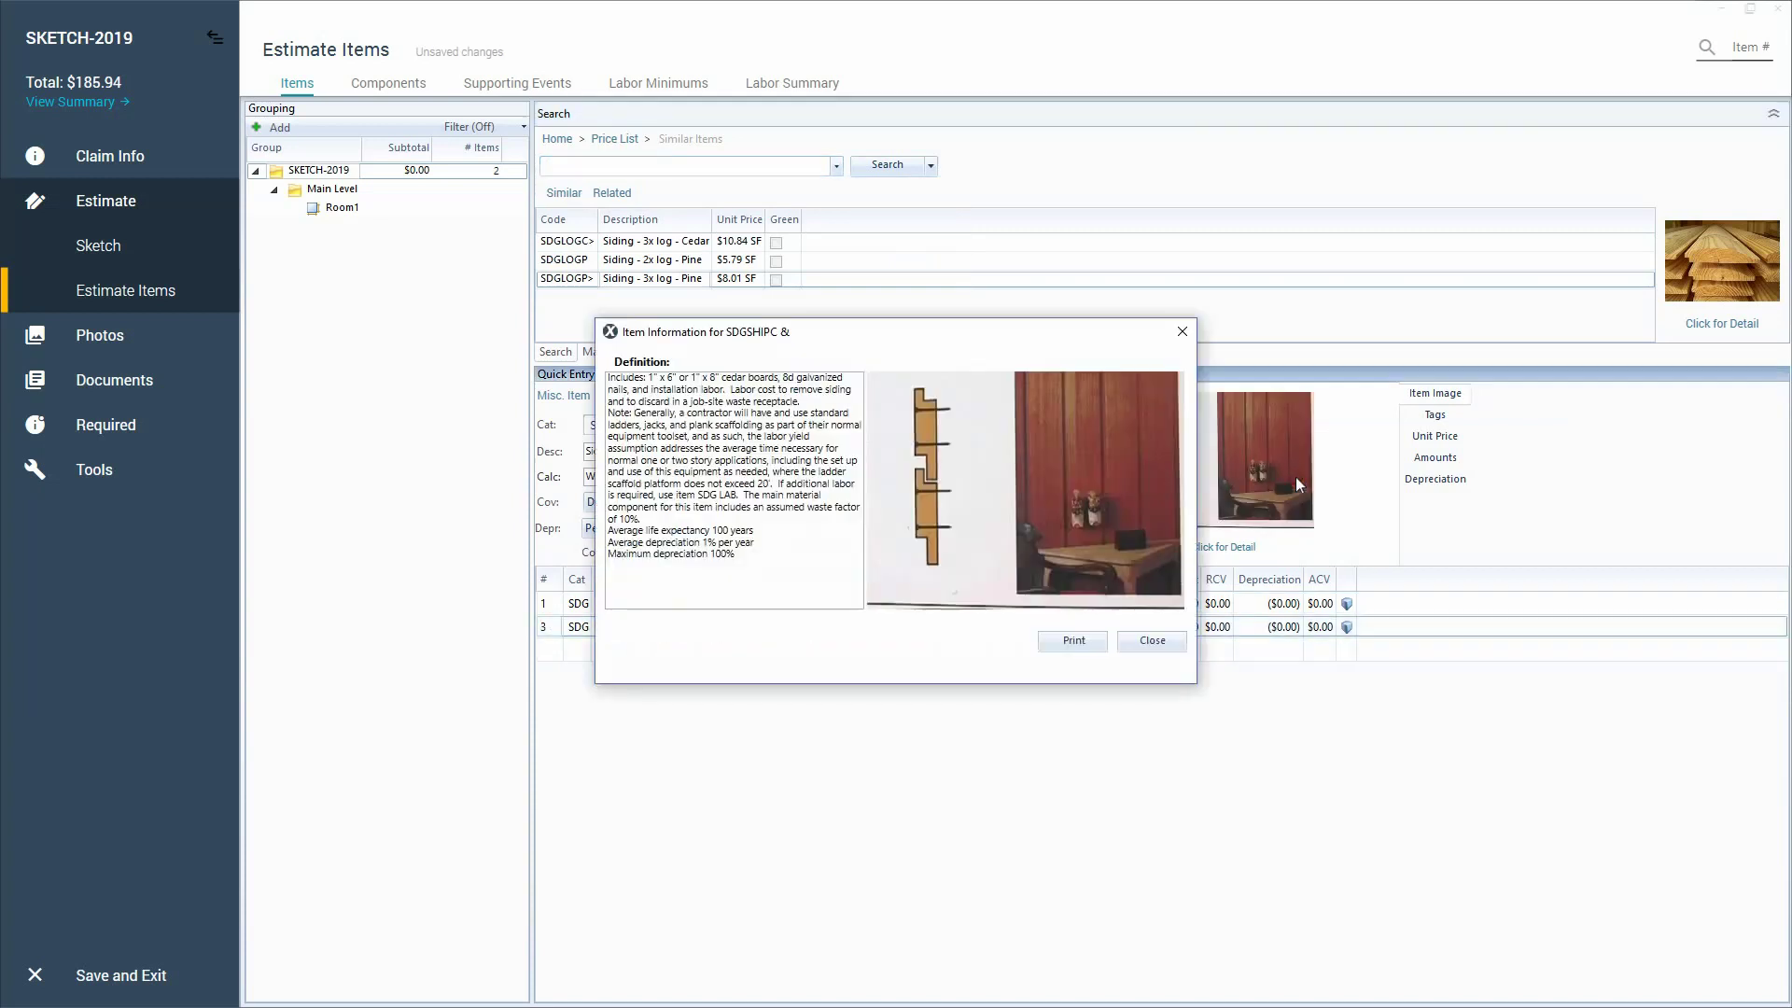
pyautogui.click(1135, 642)
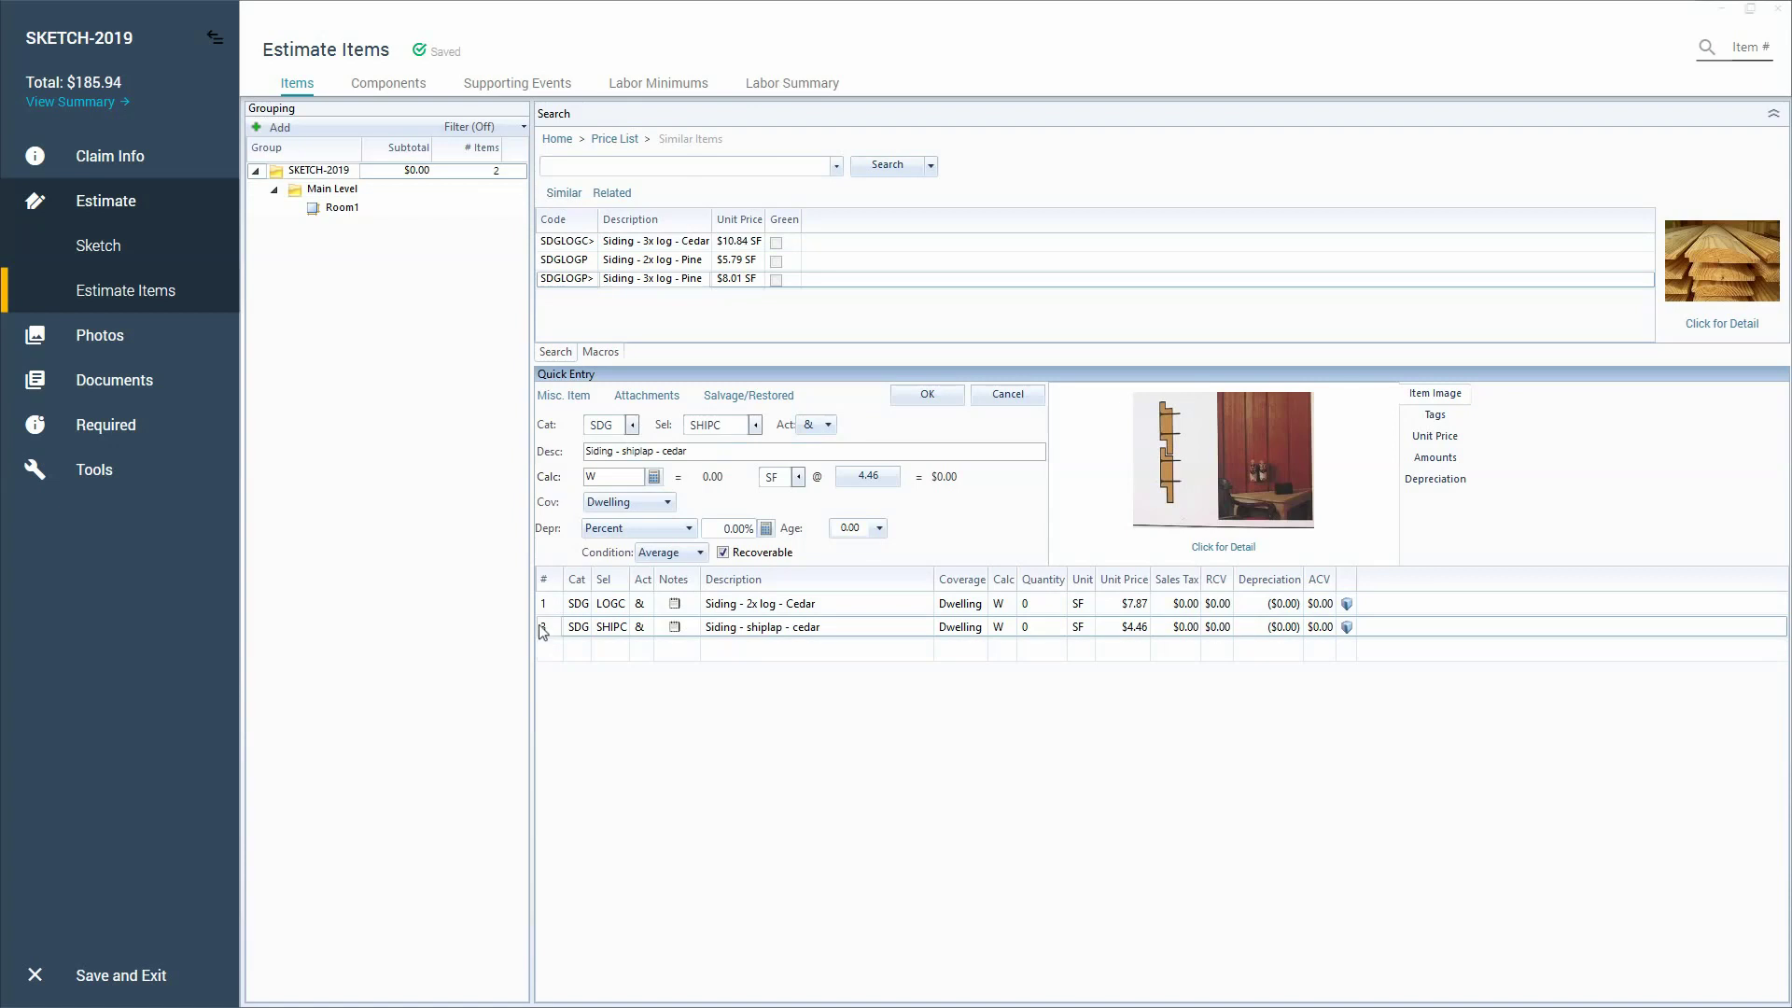
# - Compare items similar to the cedar shiplap, such as redwood and pine shiplap alternatives
pyautogui.click(573, 200)
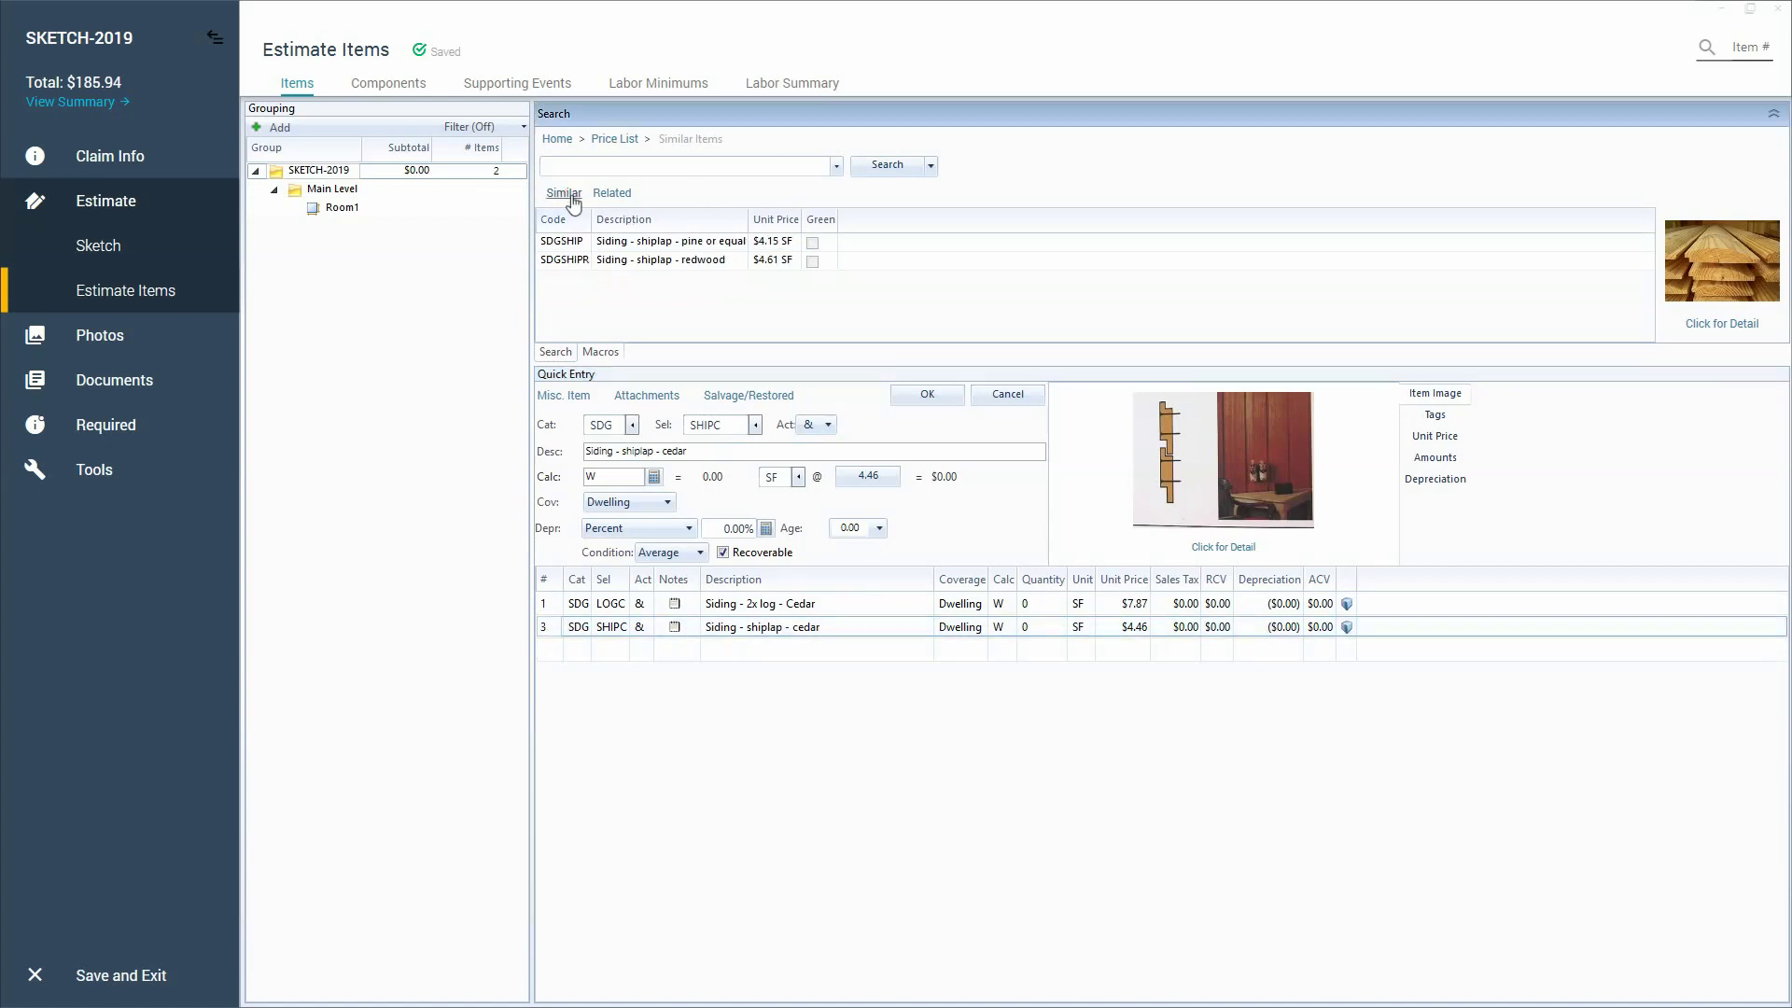
pyautogui.click(547, 262)
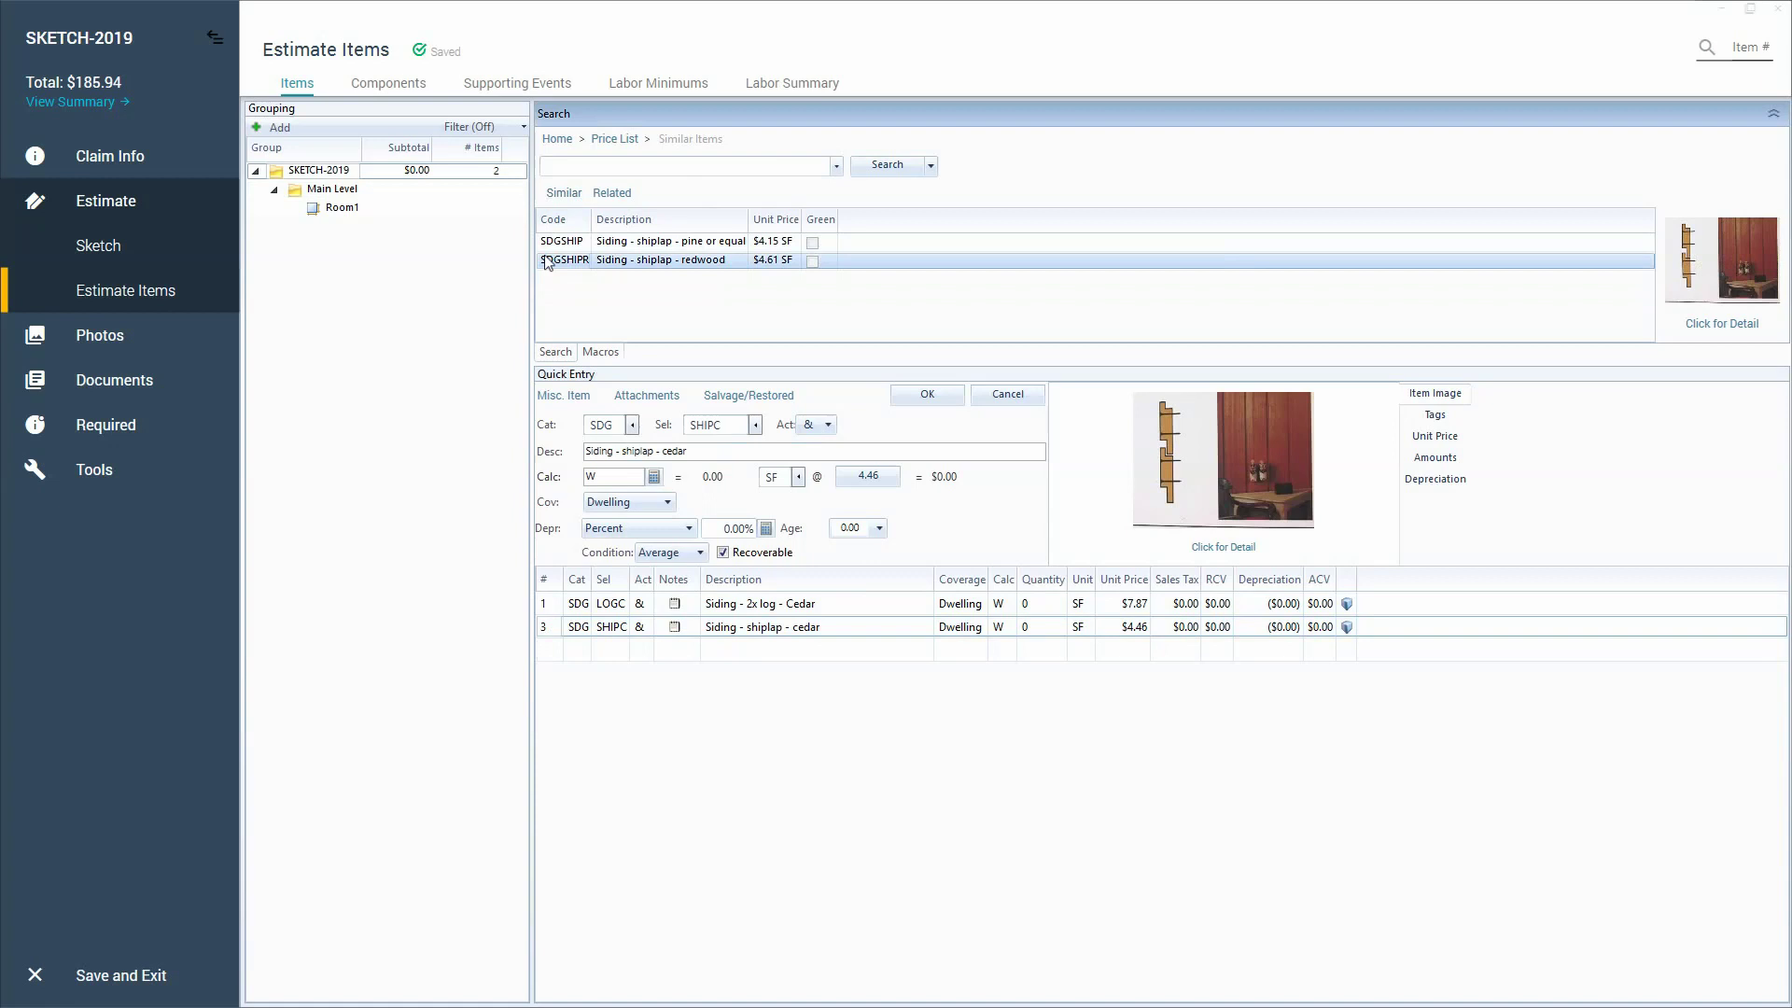
pyautogui.click(551, 242)
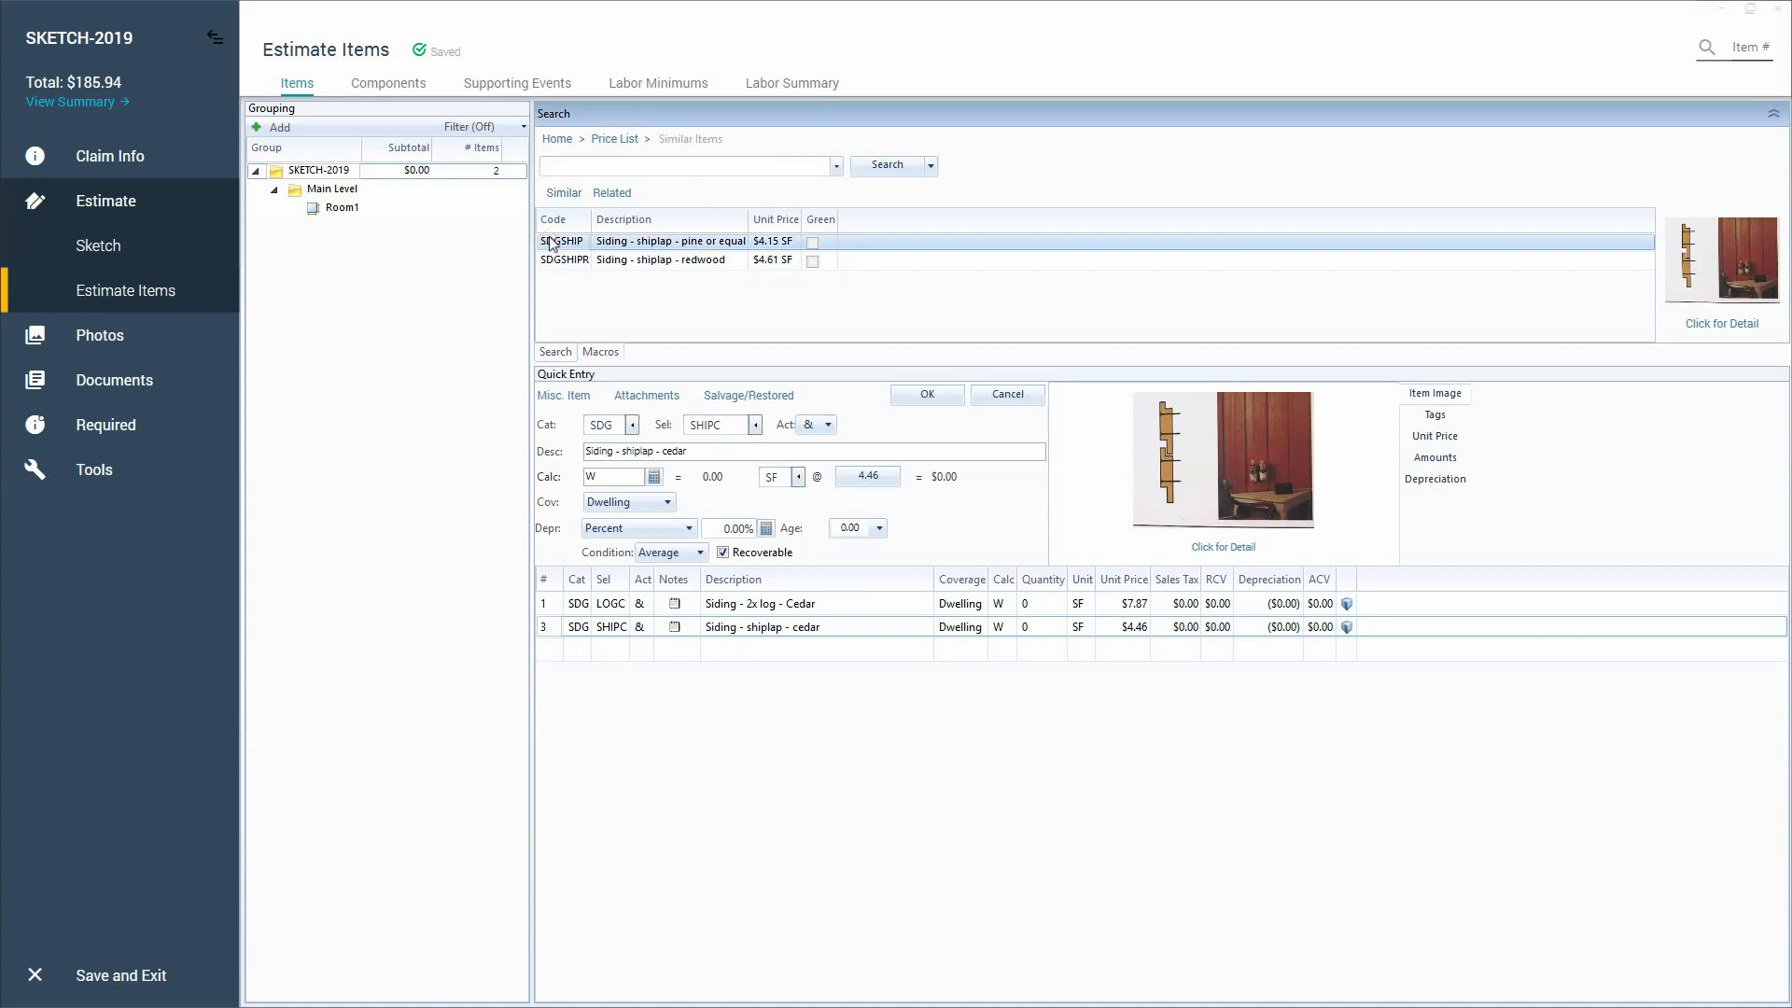
pyautogui.click(550, 628)
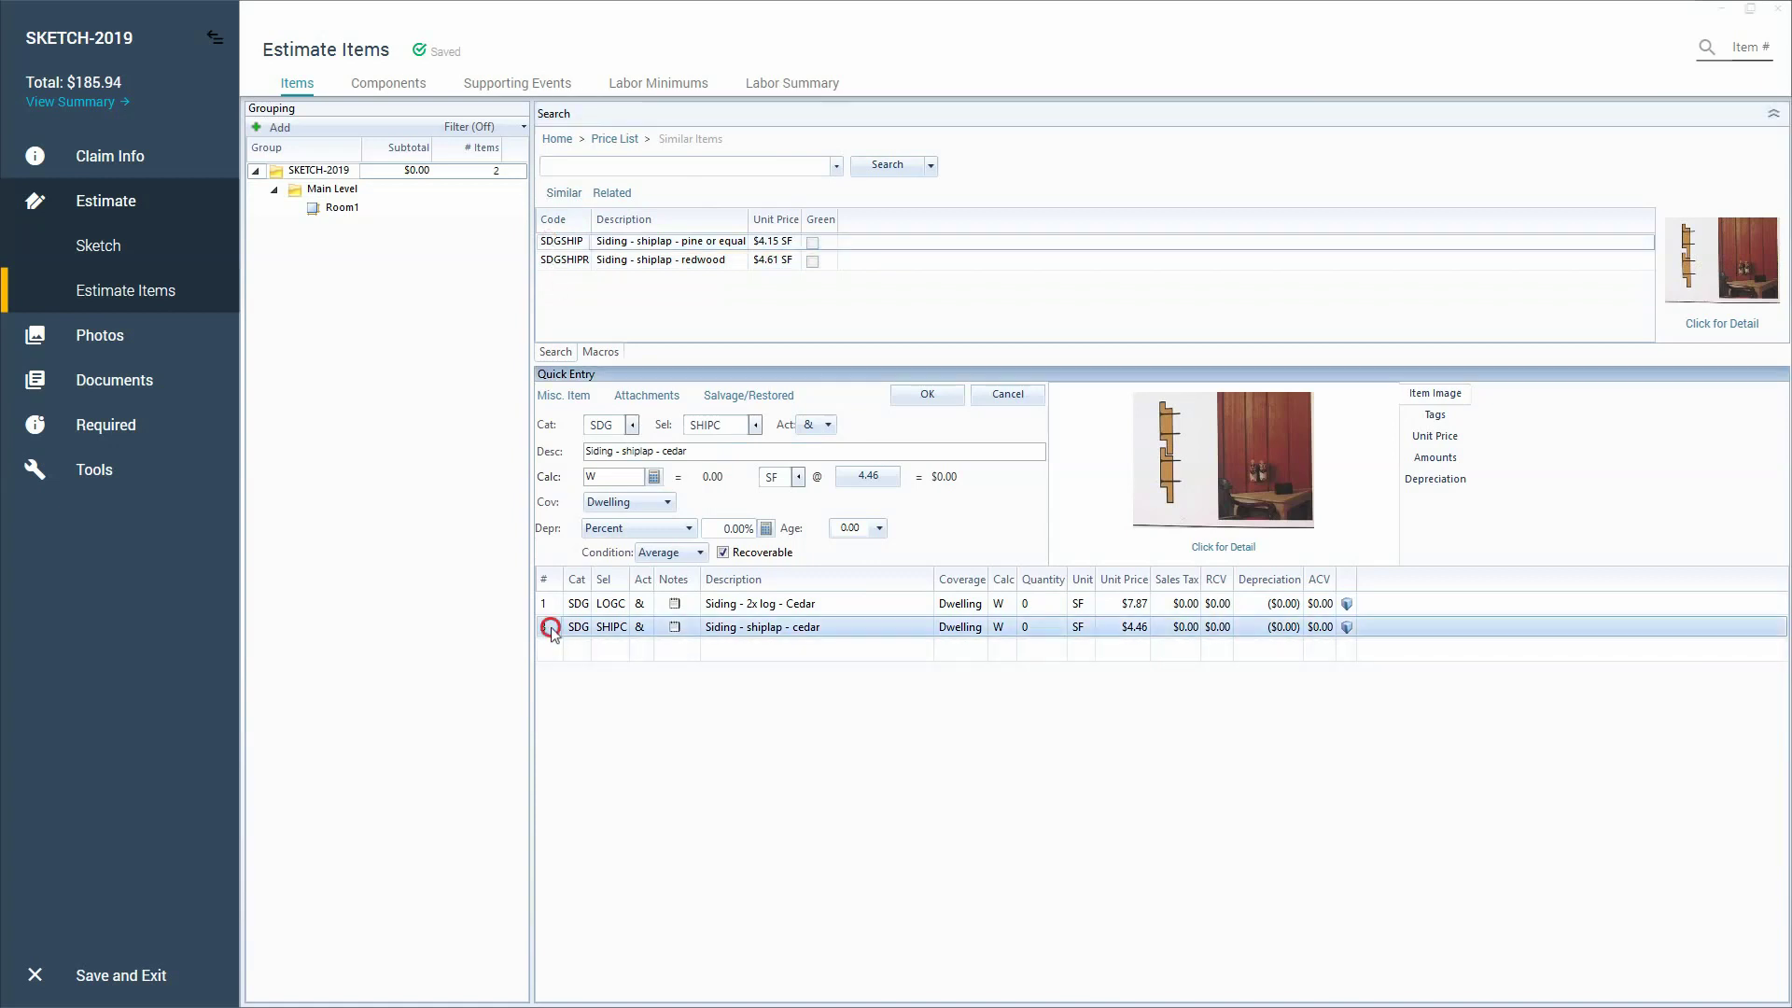
pyautogui.click(566, 245)
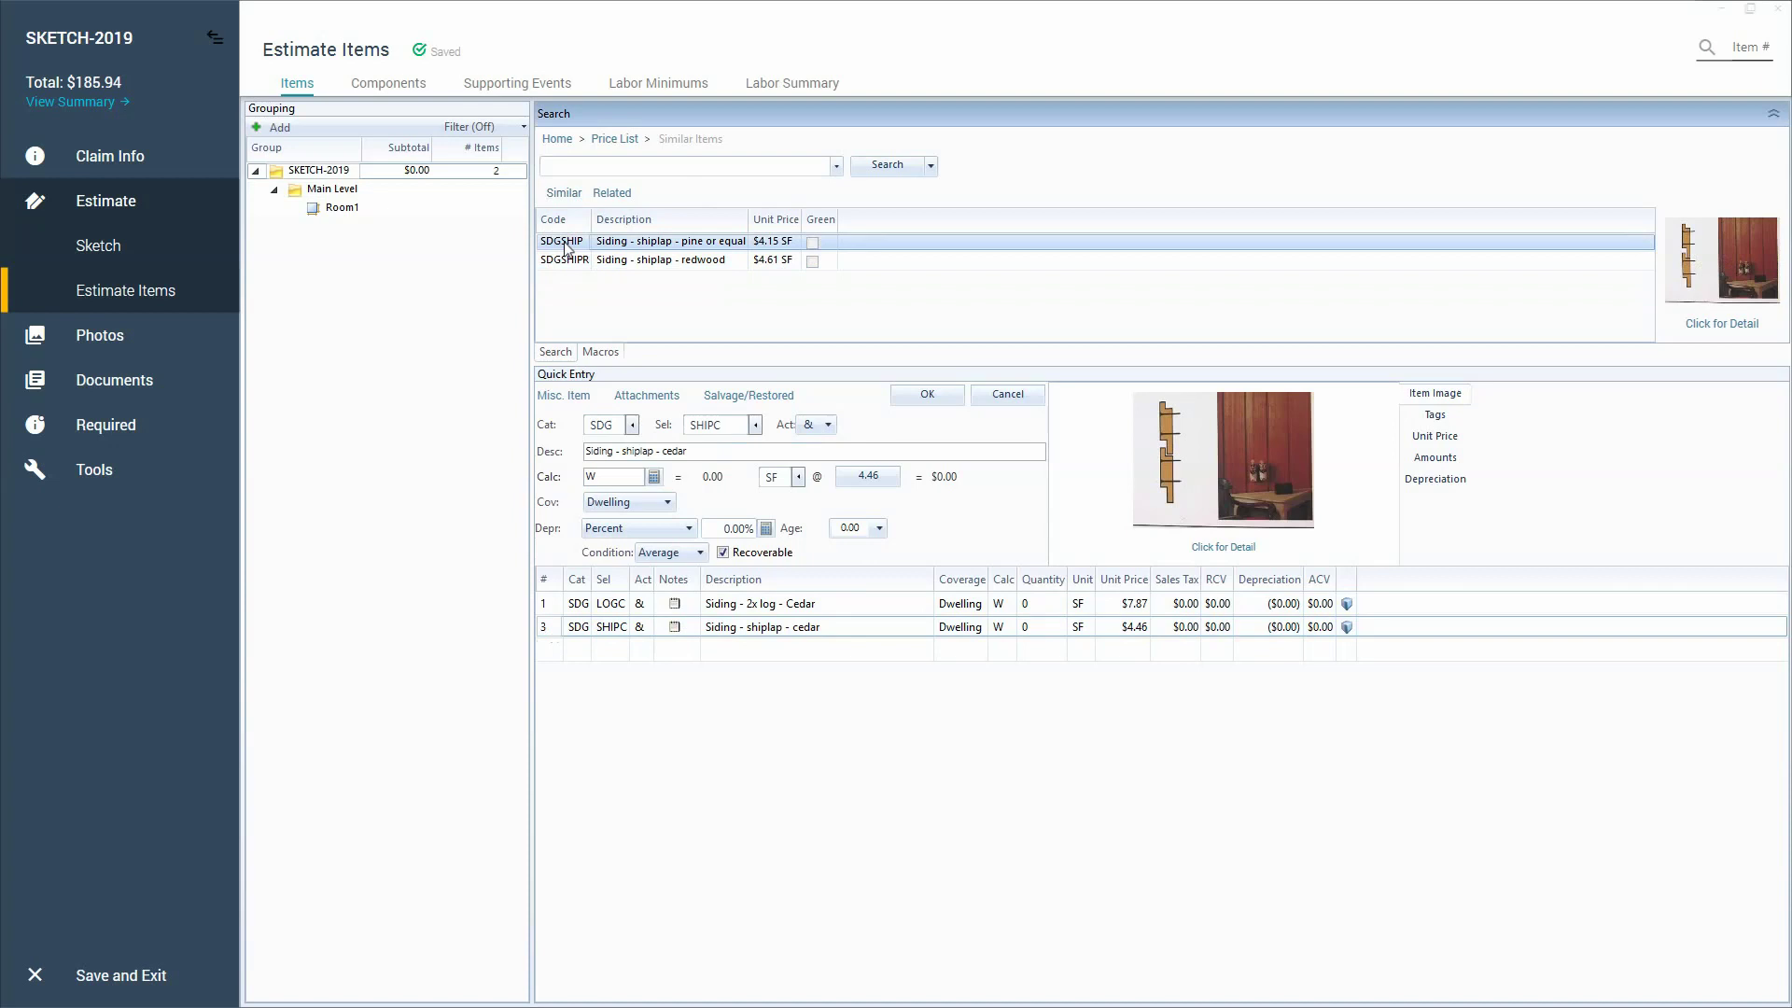
# - Delete the shiplap cedar line item and load the 2x log cedar siding for editing
pyautogui.click(548, 627)
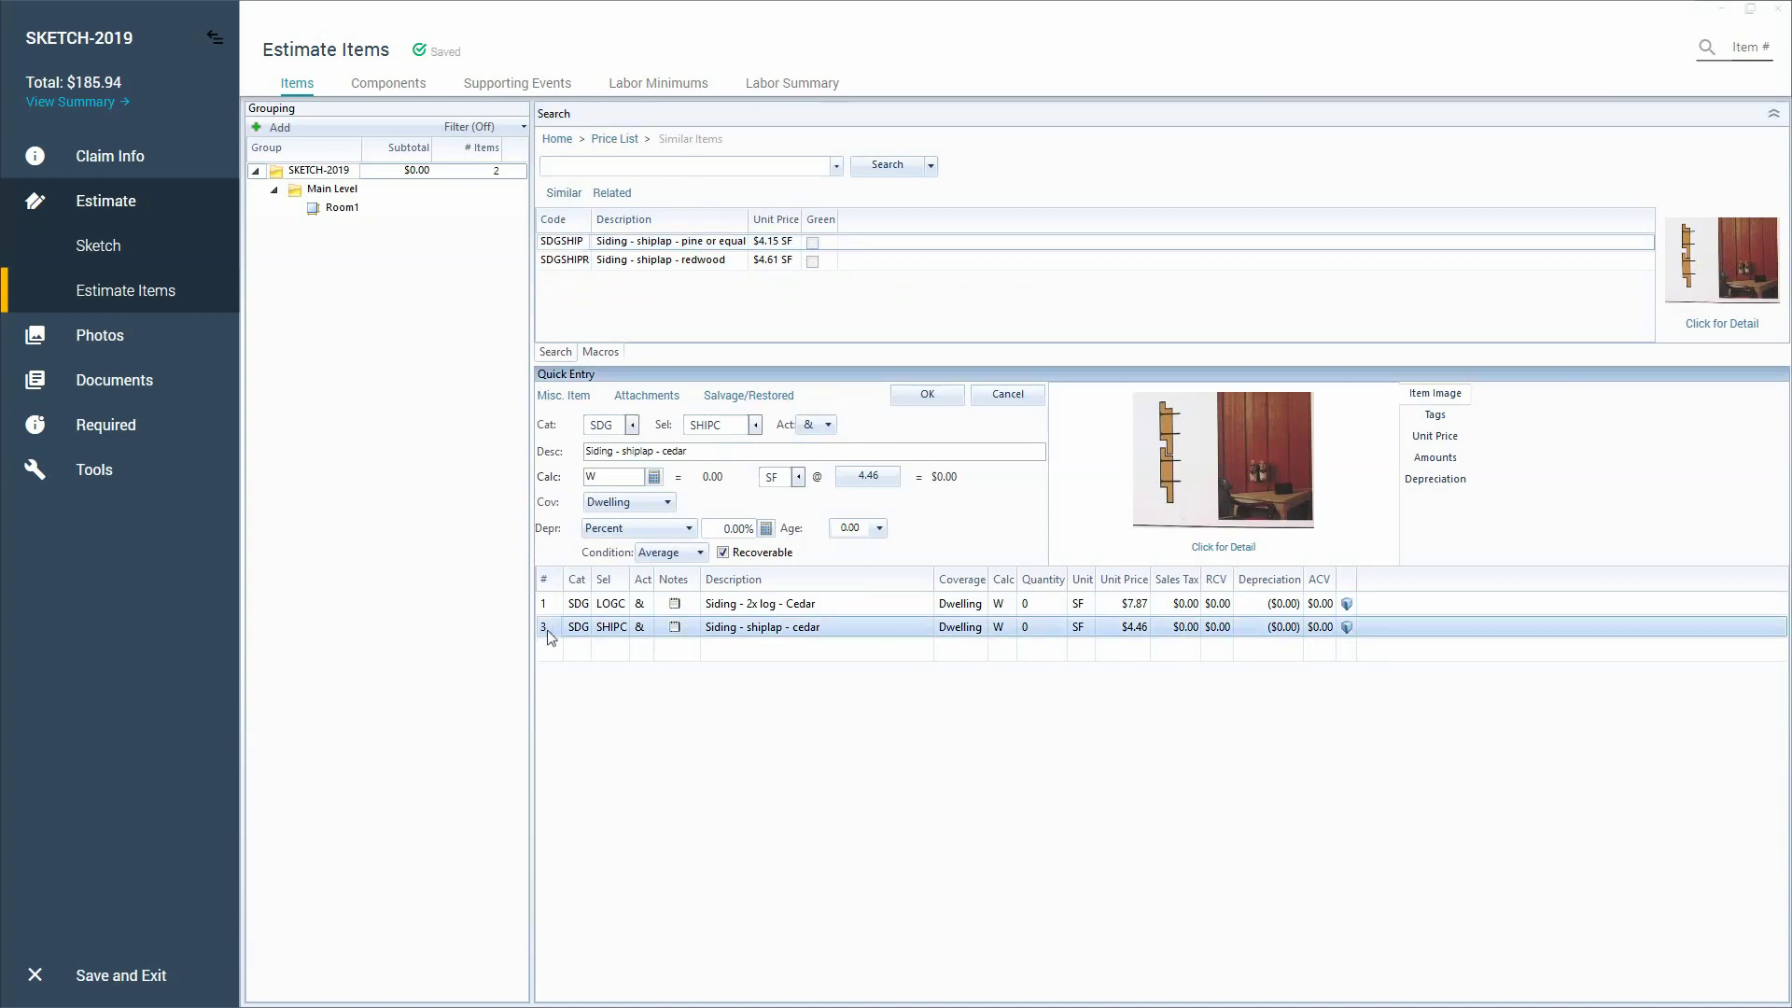
pyautogui.press('Delete')
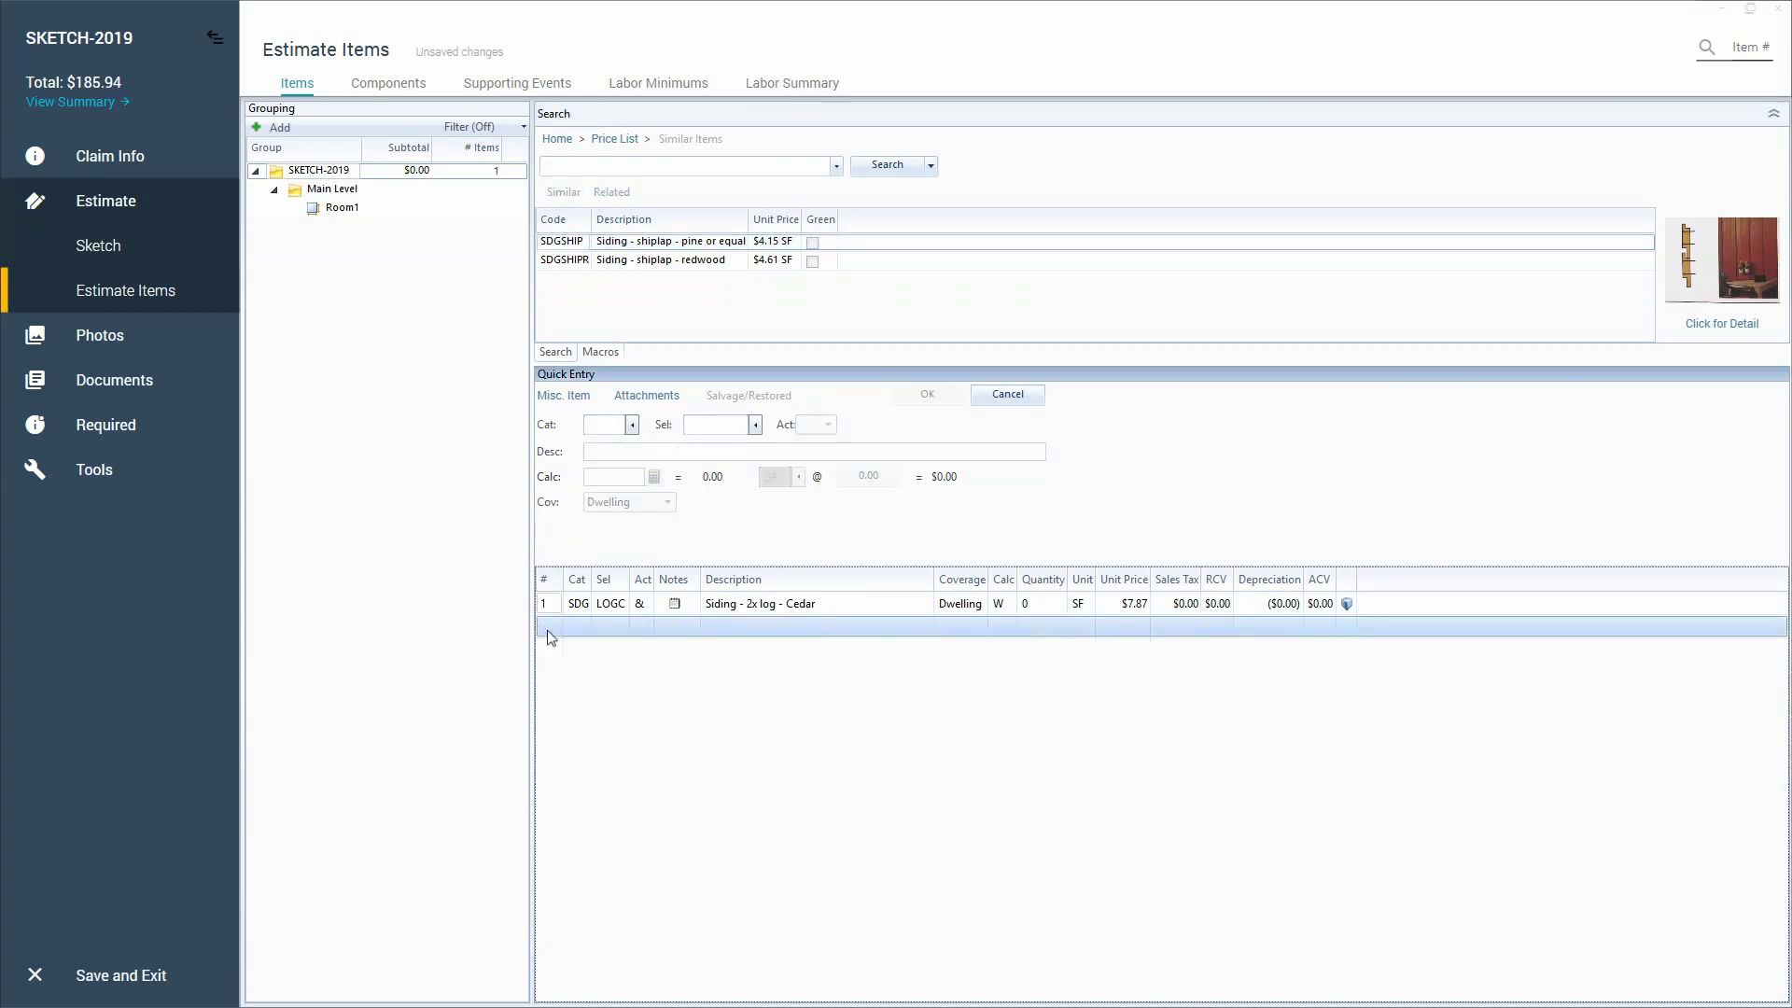
pyautogui.click(556, 603)
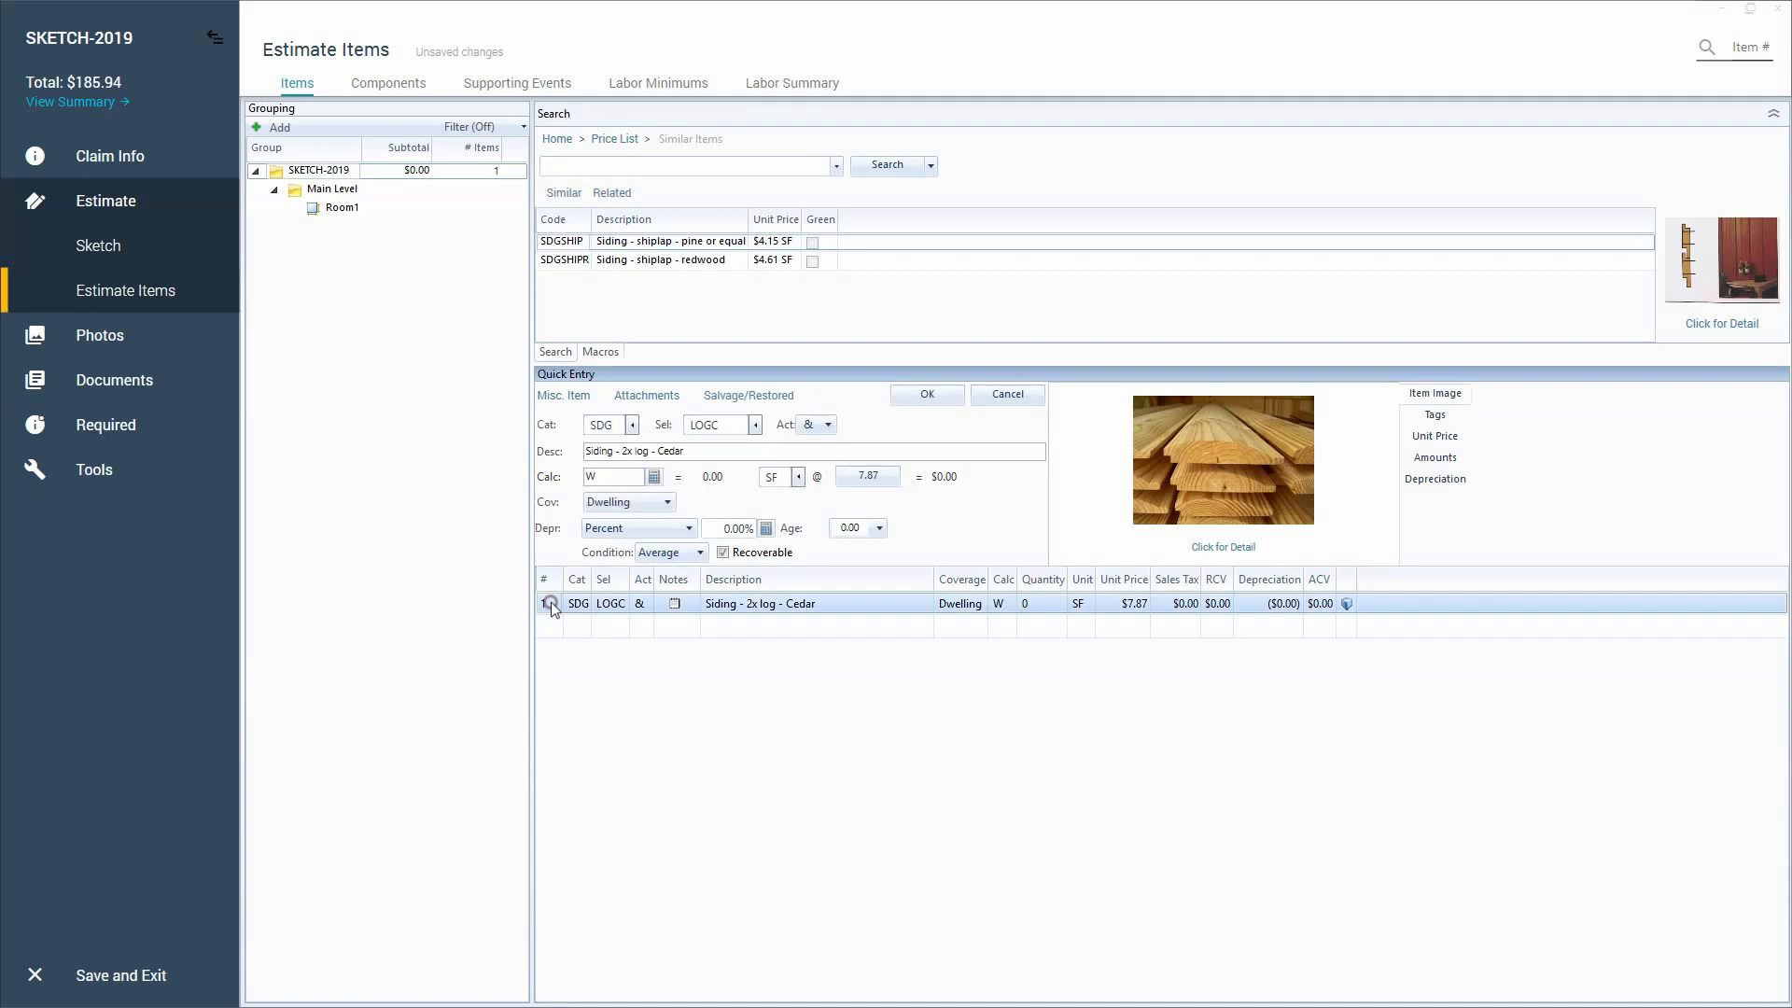
# - Show the price-list items related to the 2x log cedar siding
pyautogui.click(627, 197)
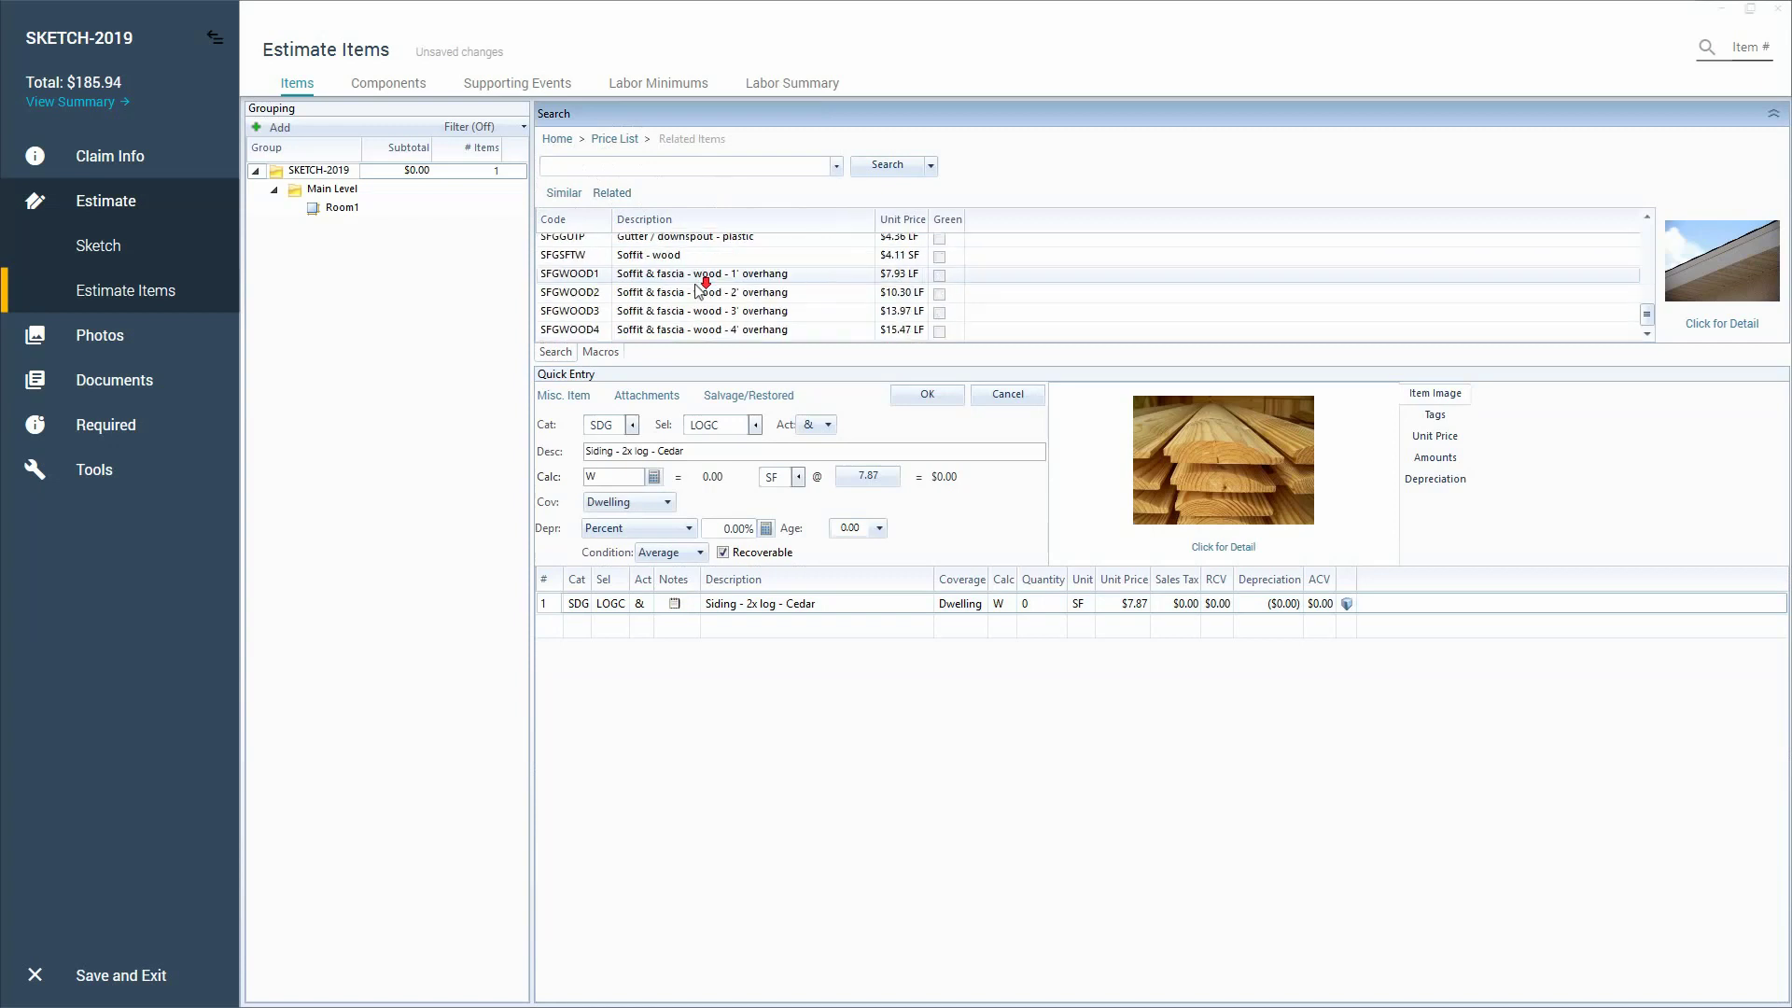
pyautogui.scroll(1, 700, 287)
pyautogui.scroll(3, 700, 287)
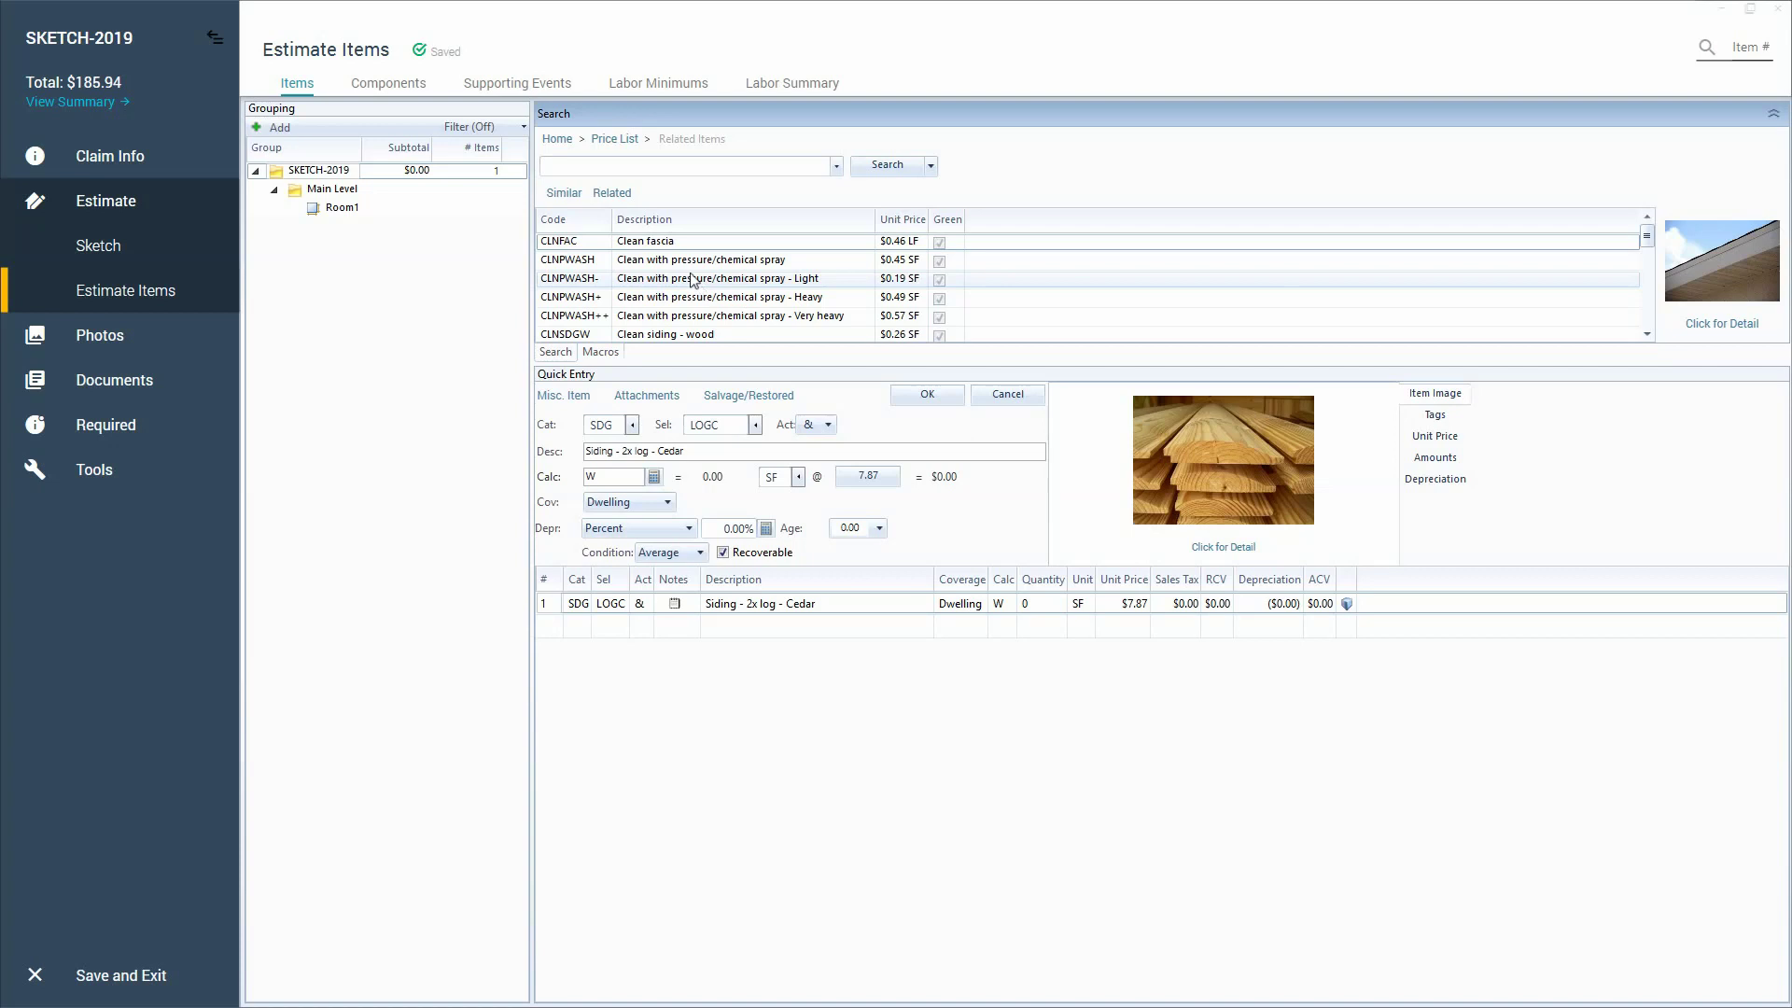
pyautogui.scroll(-1, 574, 250)
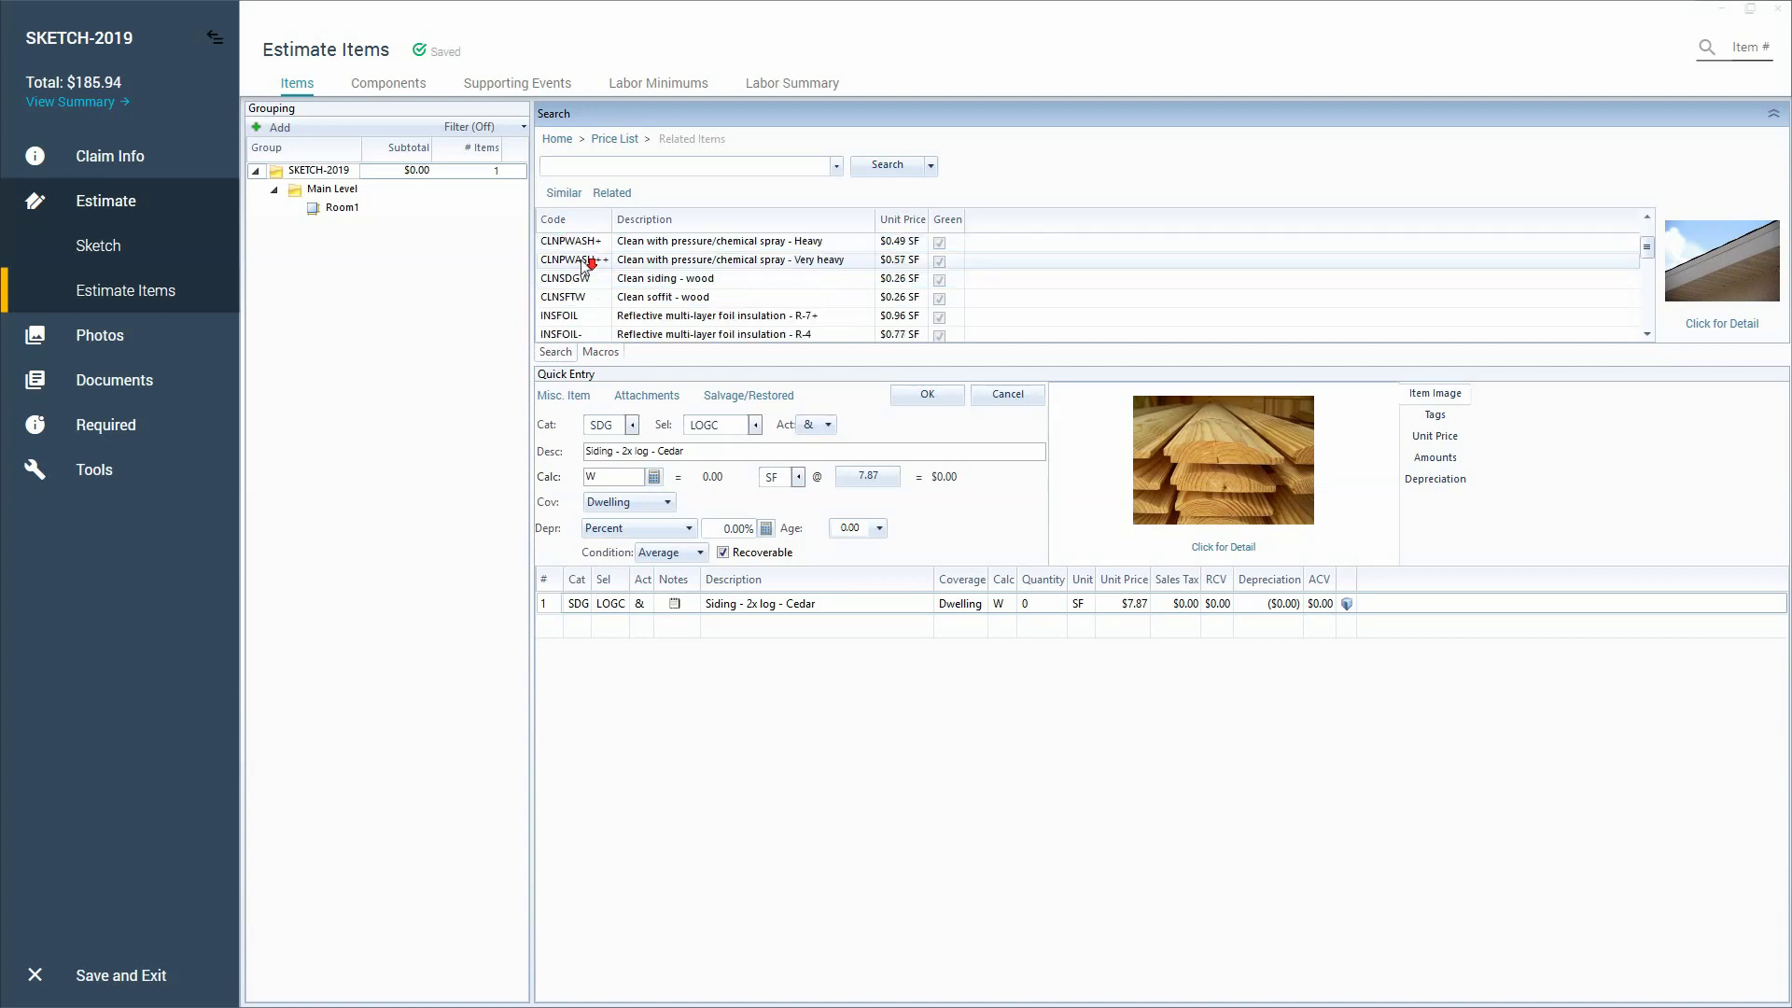
pyautogui.scroll(1, 577, 257)
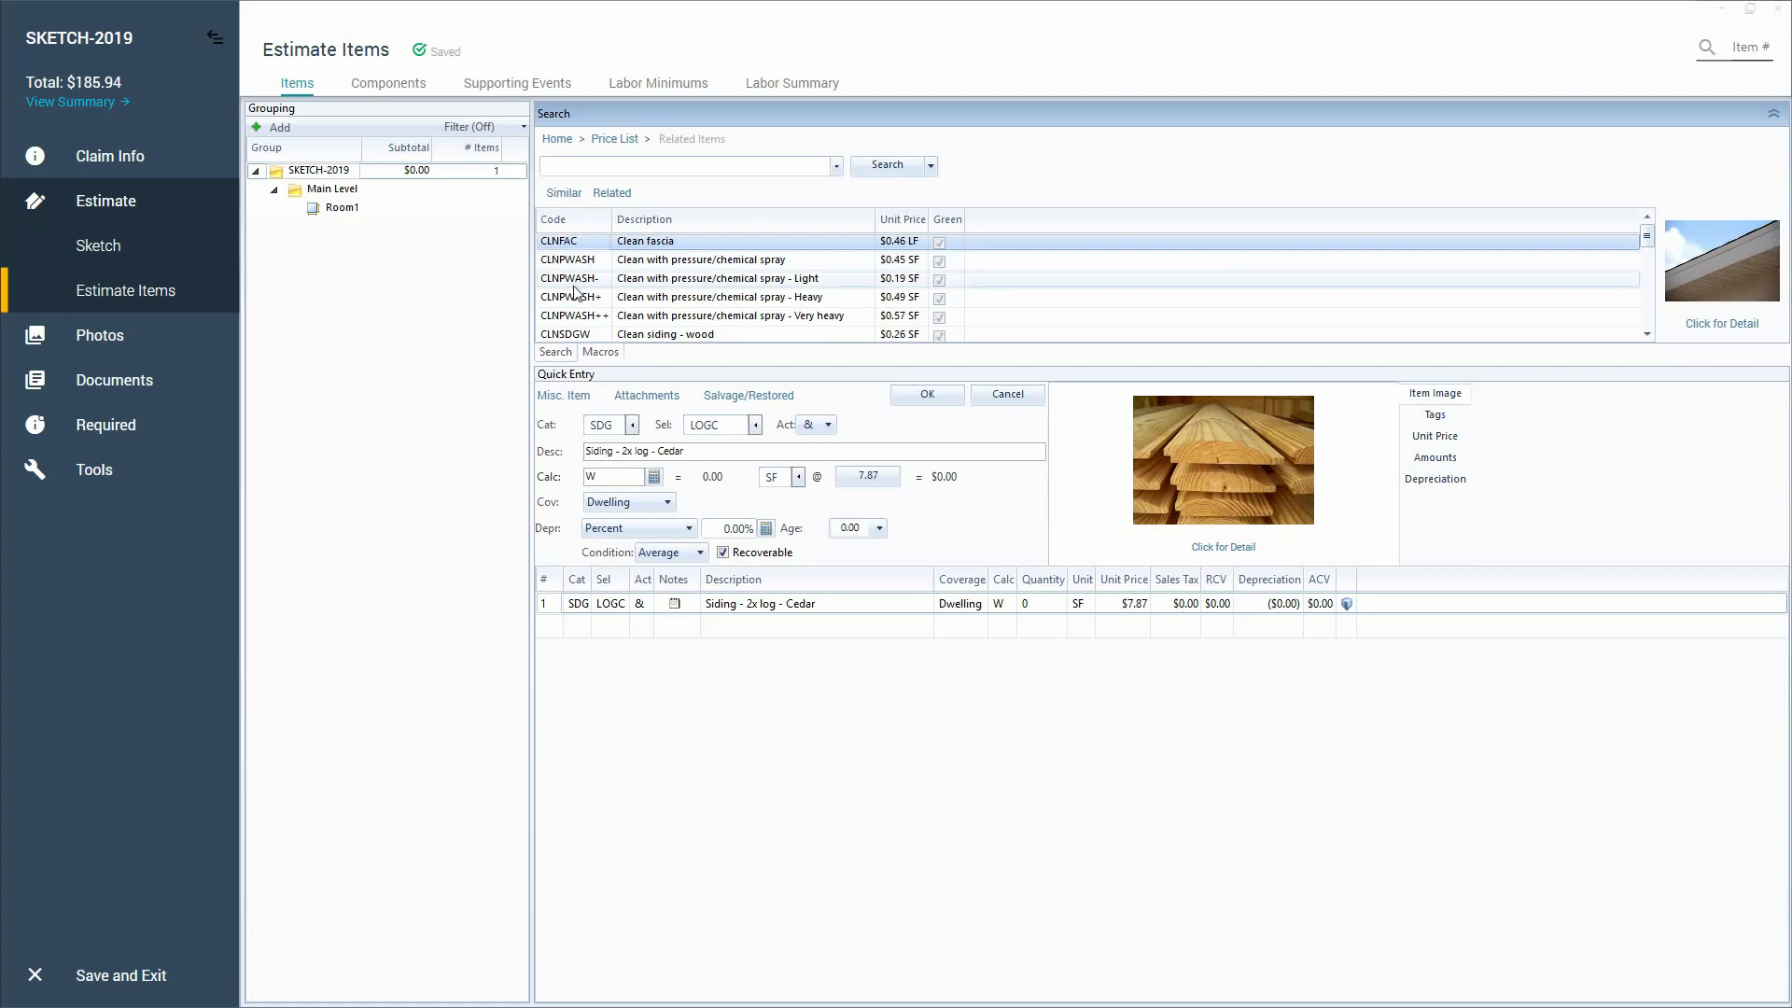
pyautogui.scroll(-1, 573, 280)
# - Preview related items: wood siding cleaning, R-7+ foil insulation, soffit and fascia painting, fanfold foam, 1x6 pine fascia
pyautogui.click(573, 280)
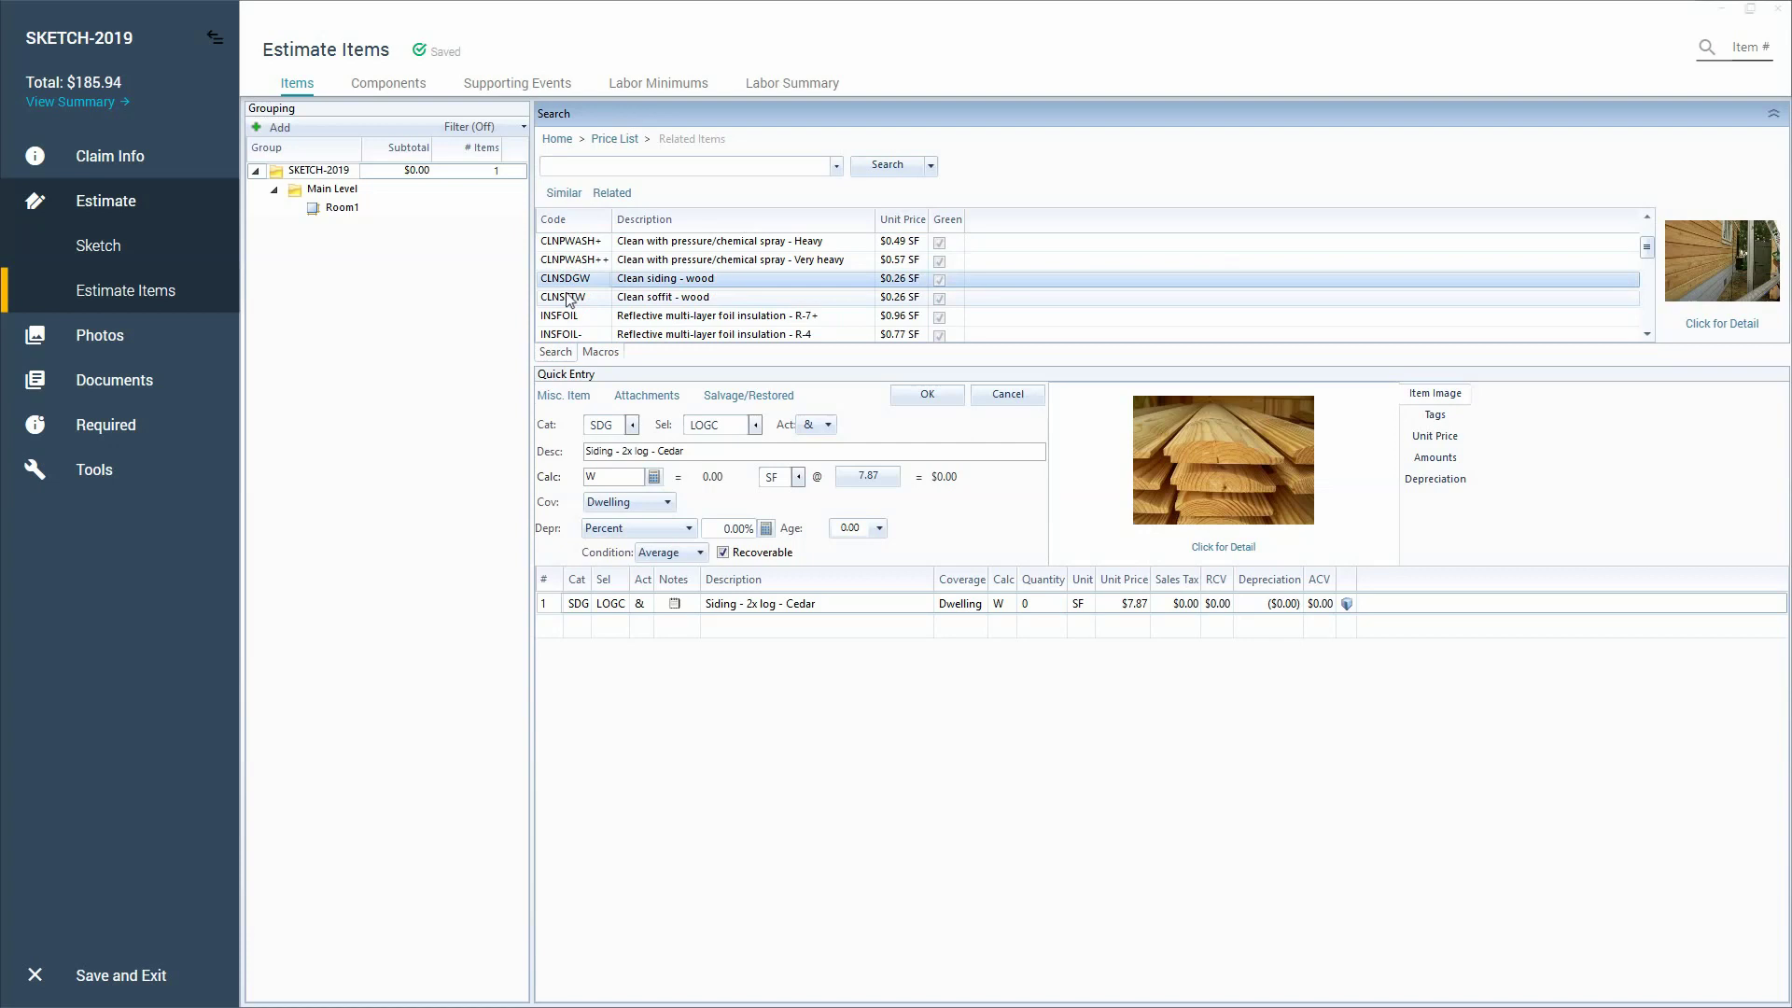
pyautogui.scroll(-1, 570, 297)
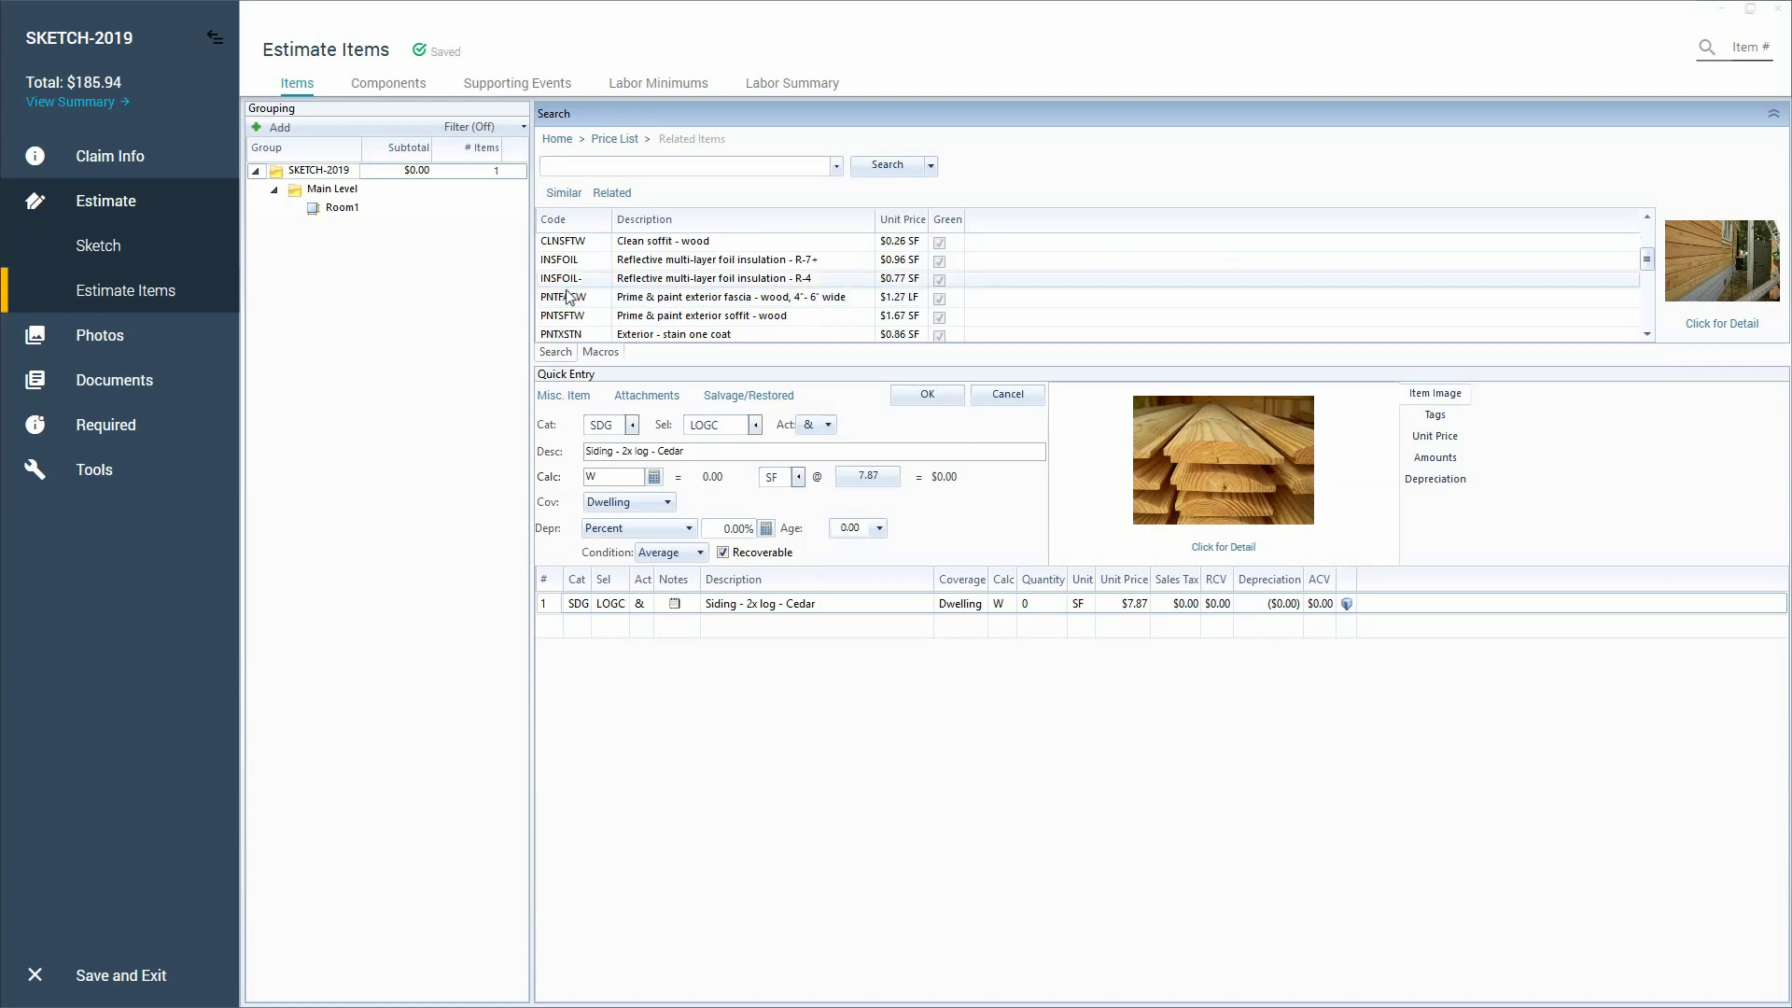
pyautogui.click(565, 263)
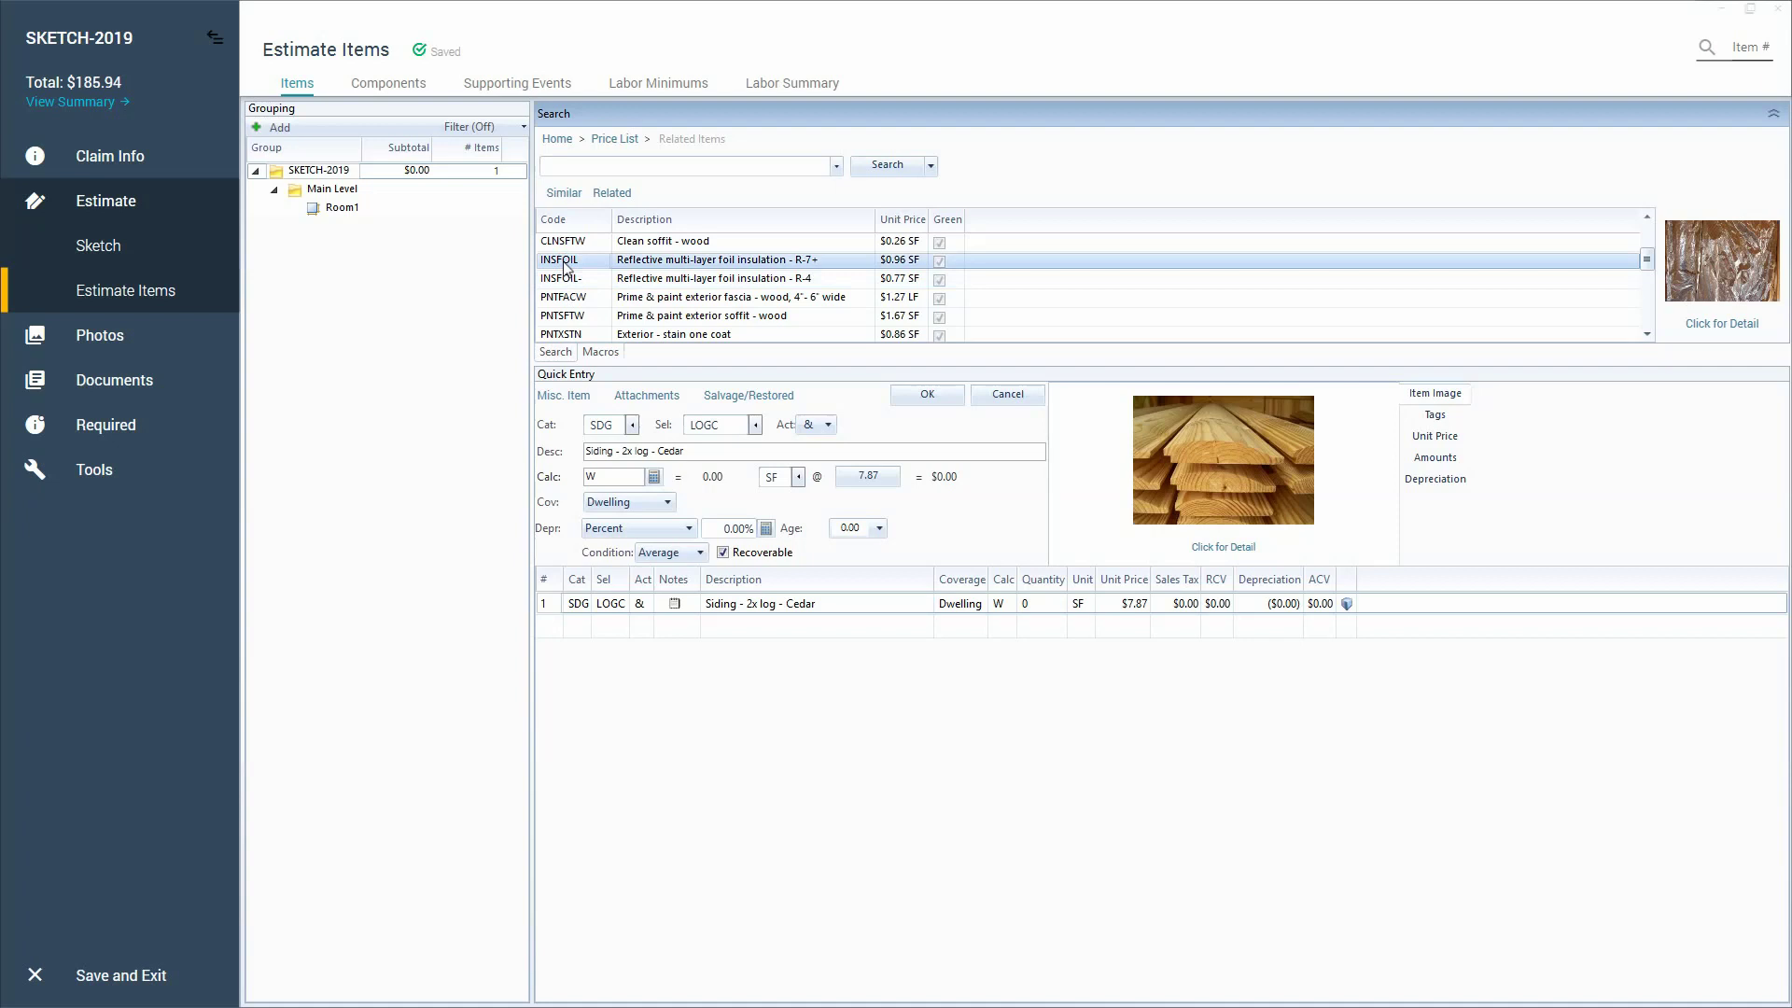
pyautogui.scroll(-1, 560, 271)
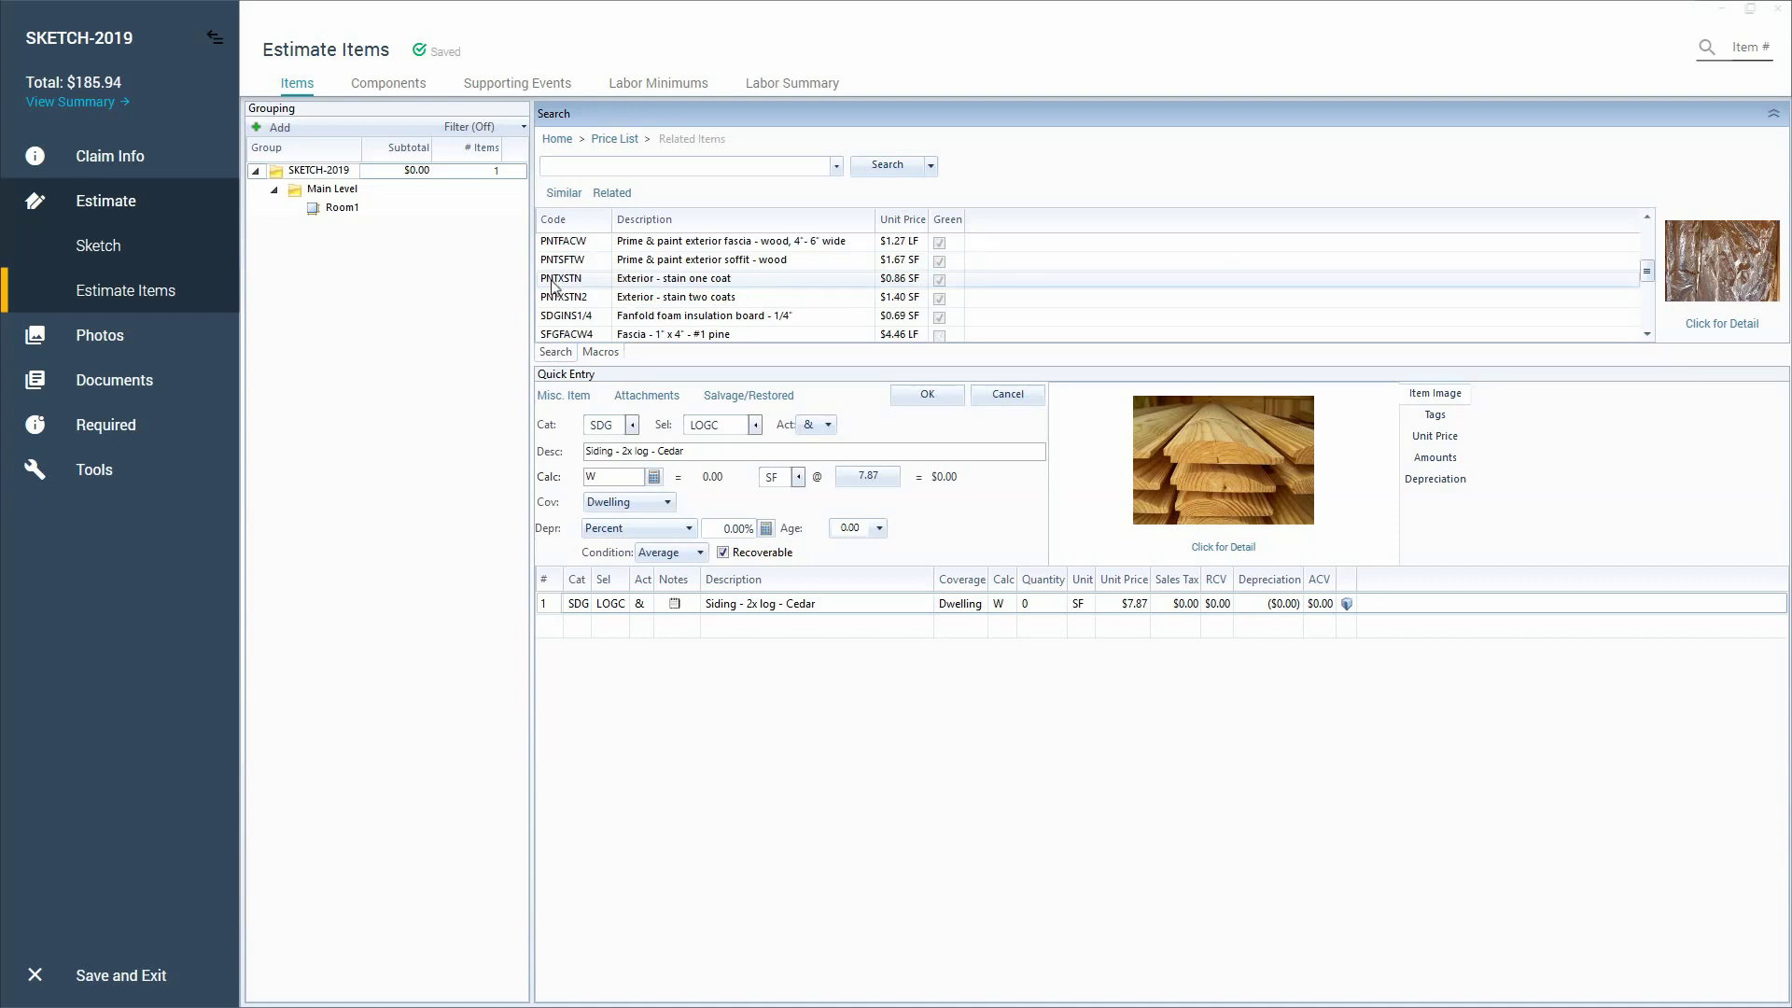
pyautogui.click(555, 262)
pyautogui.click(555, 244)
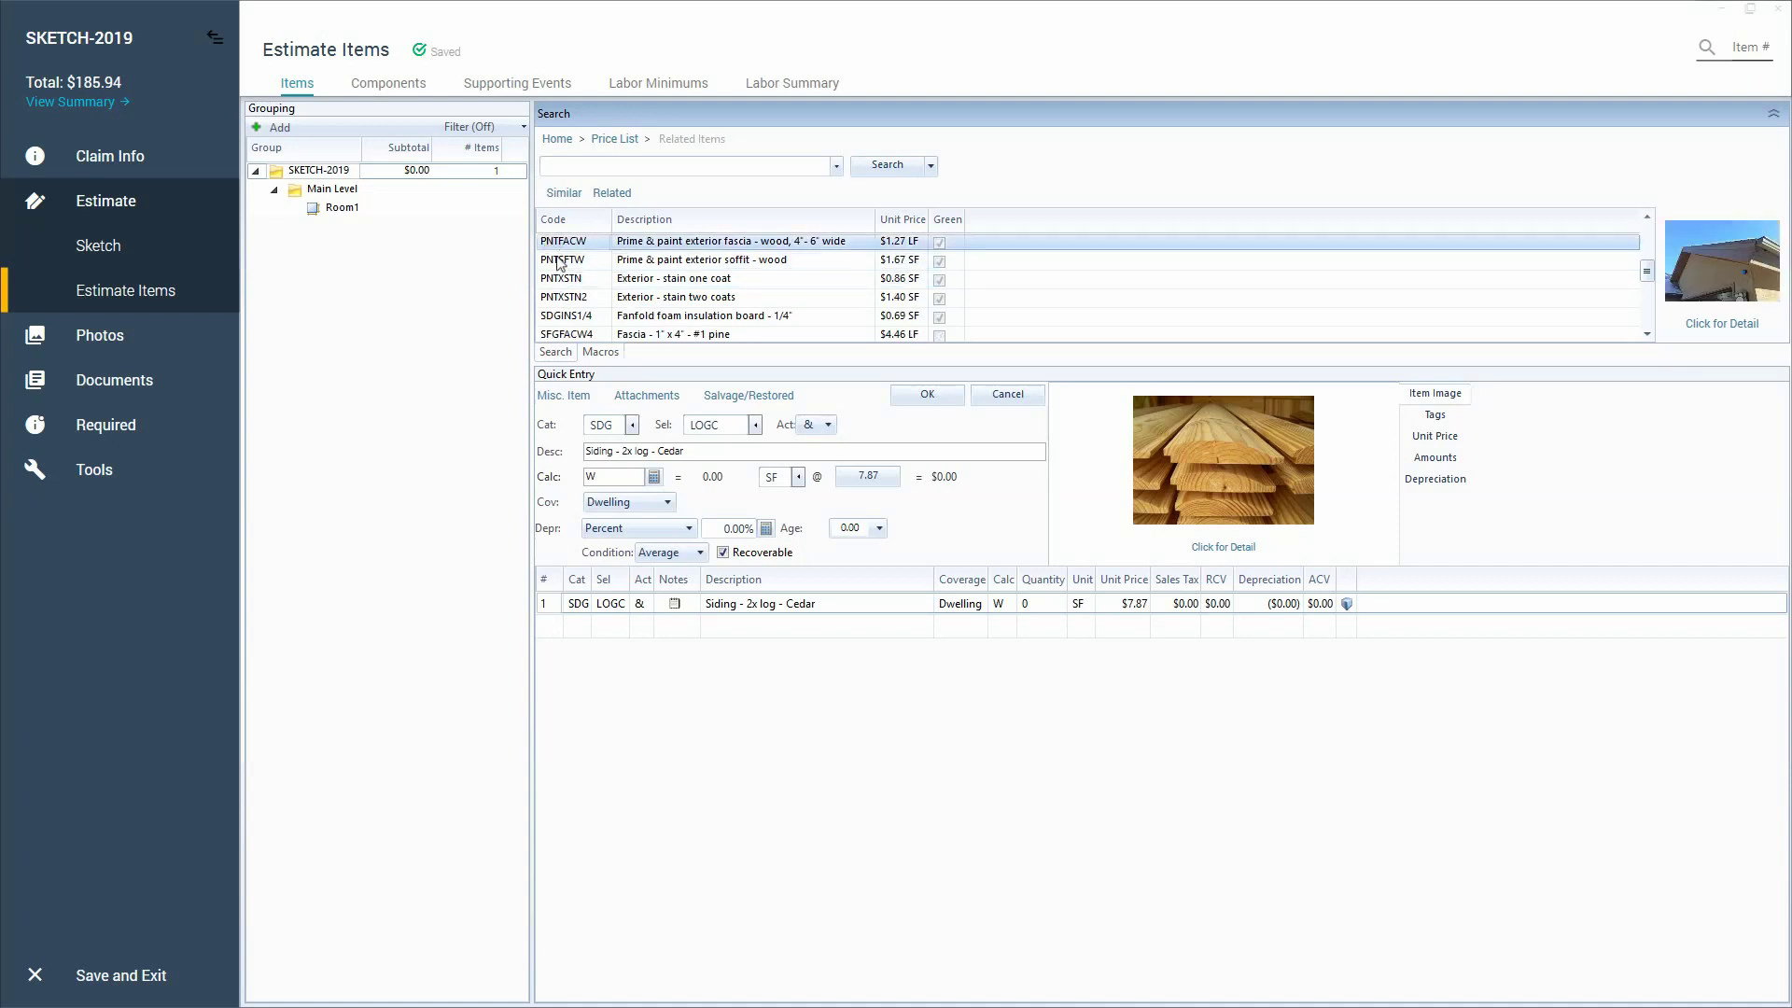
pyautogui.scroll(-1, 557, 262)
pyautogui.click(557, 260)
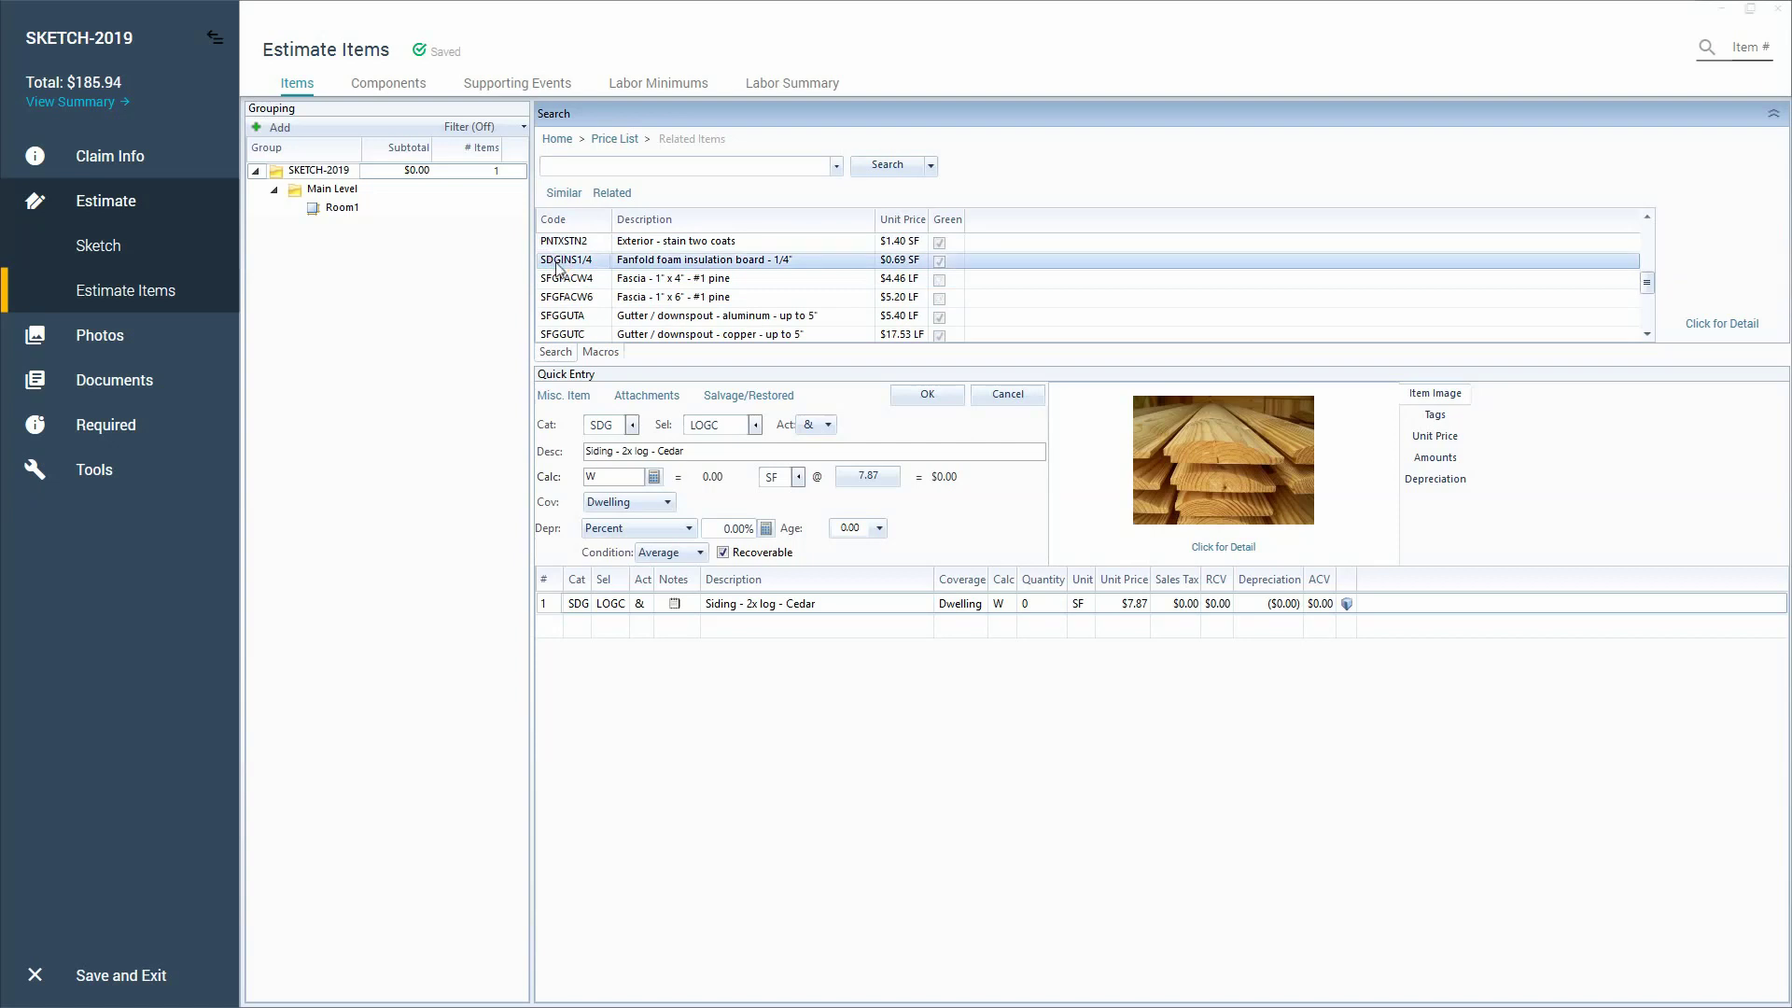
pyautogui.click(547, 298)
pyautogui.scroll(-1, 547, 303)
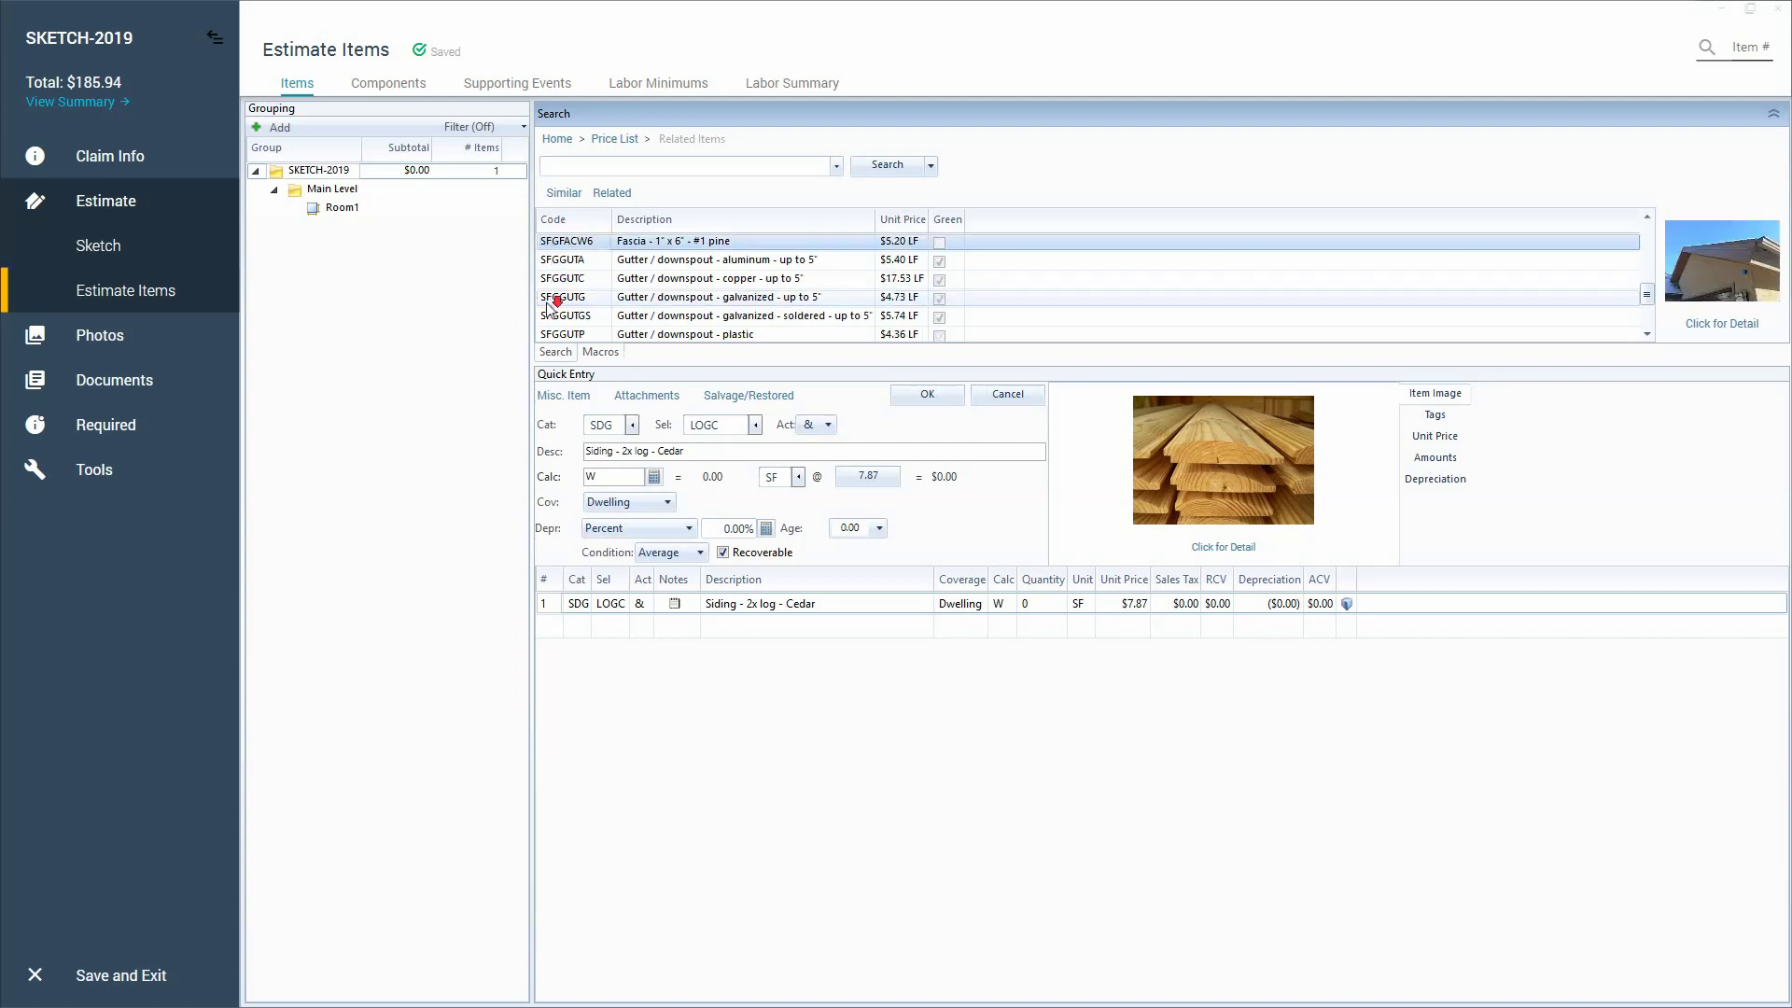
pyautogui.scroll(-1, 548, 305)
pyautogui.scroll(-1, 548, 305)
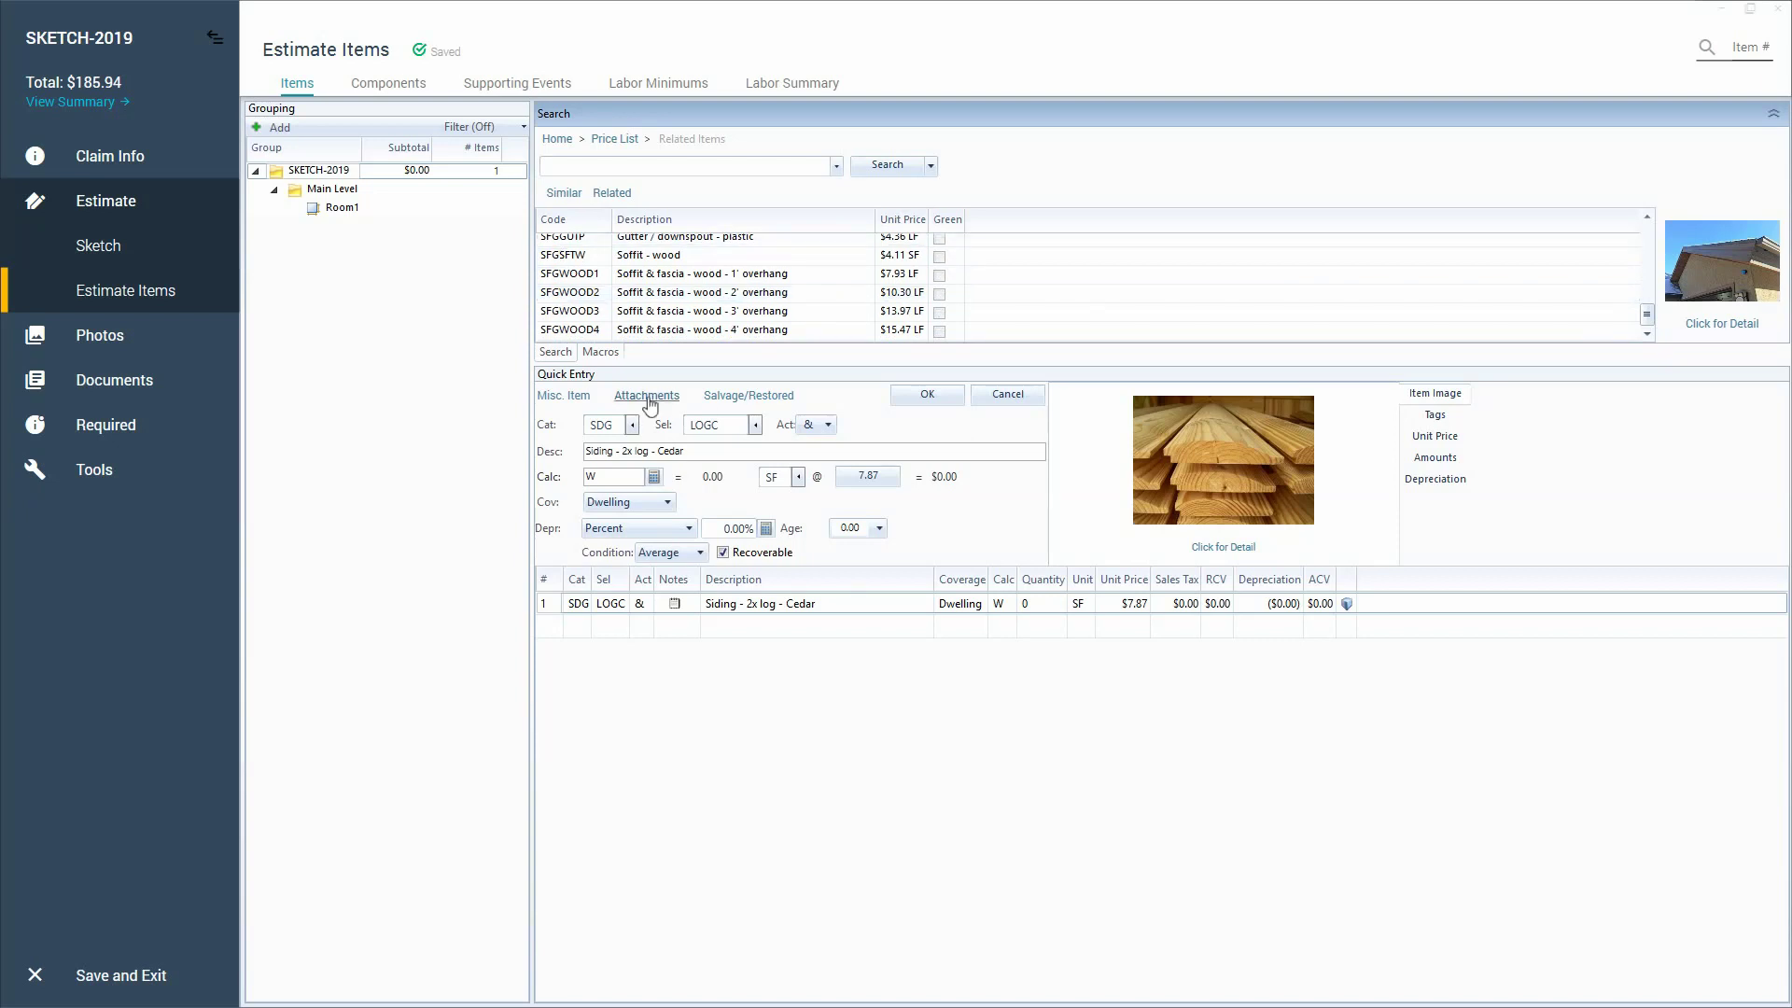
# - Reselect the Siding - 2x log - Cedar line item in Room1
pyautogui.click(553, 604)
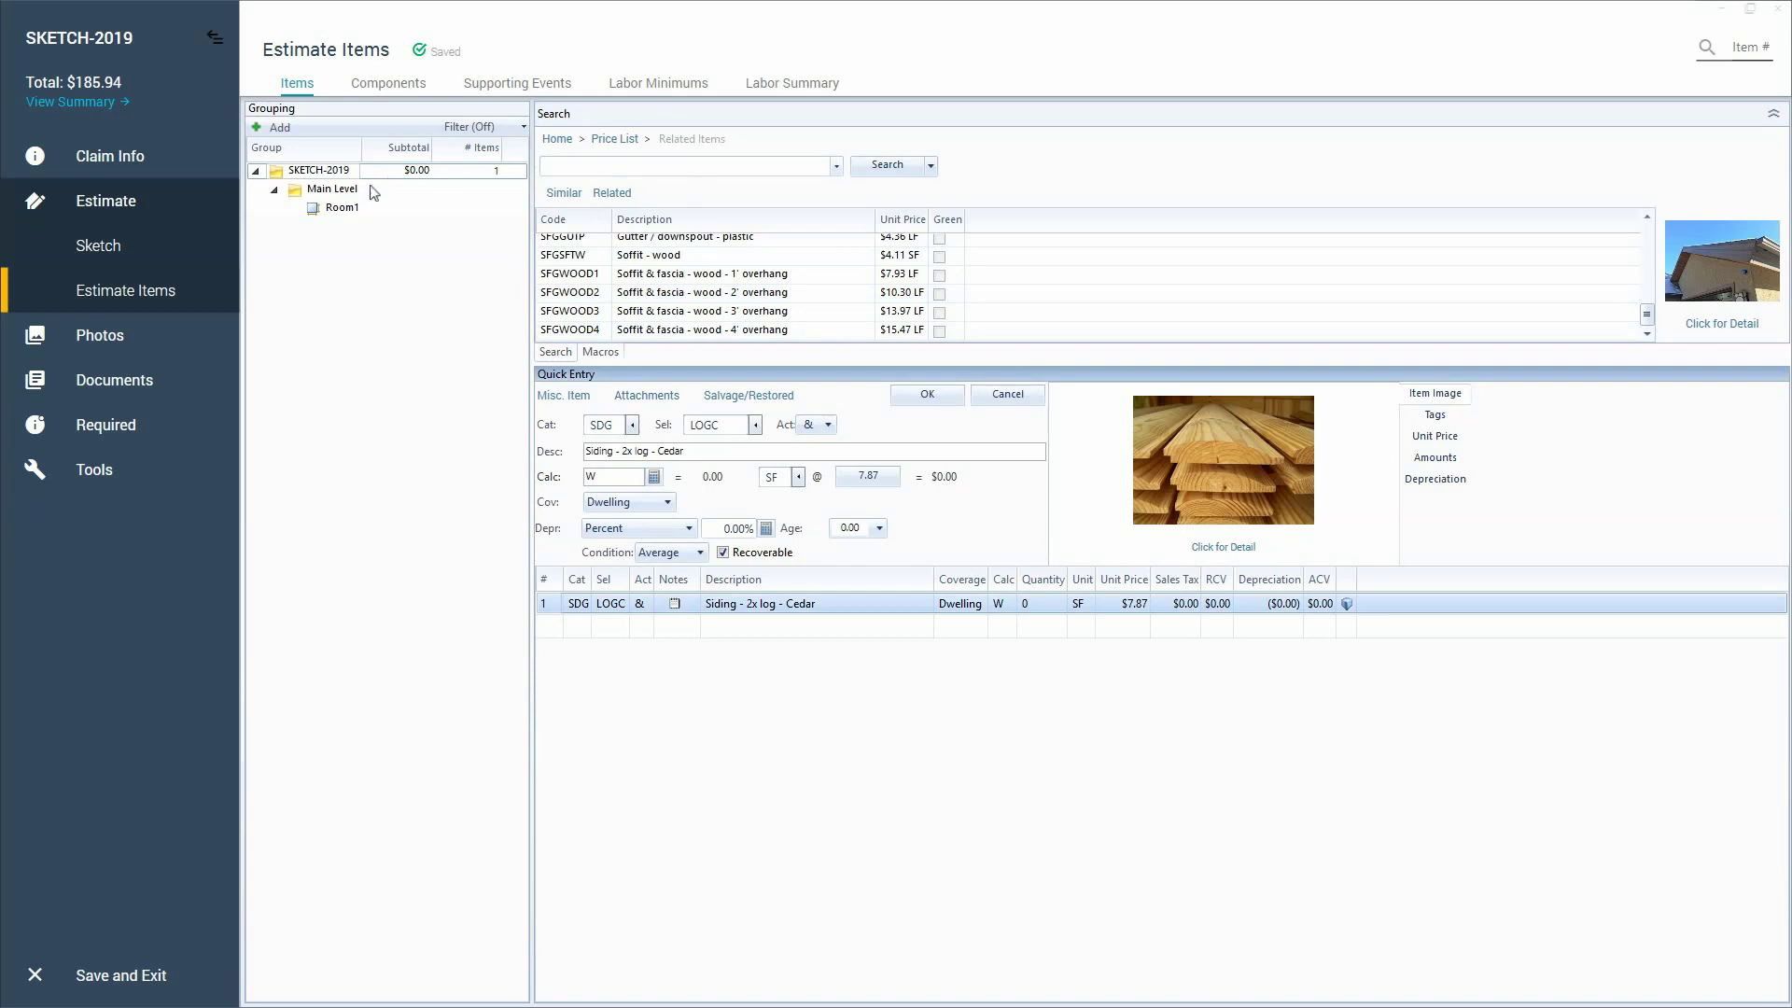
# - Open the Main Level group and search the price list for 'rubber roo' instead of 'epdm'
pyautogui.click(336, 188)
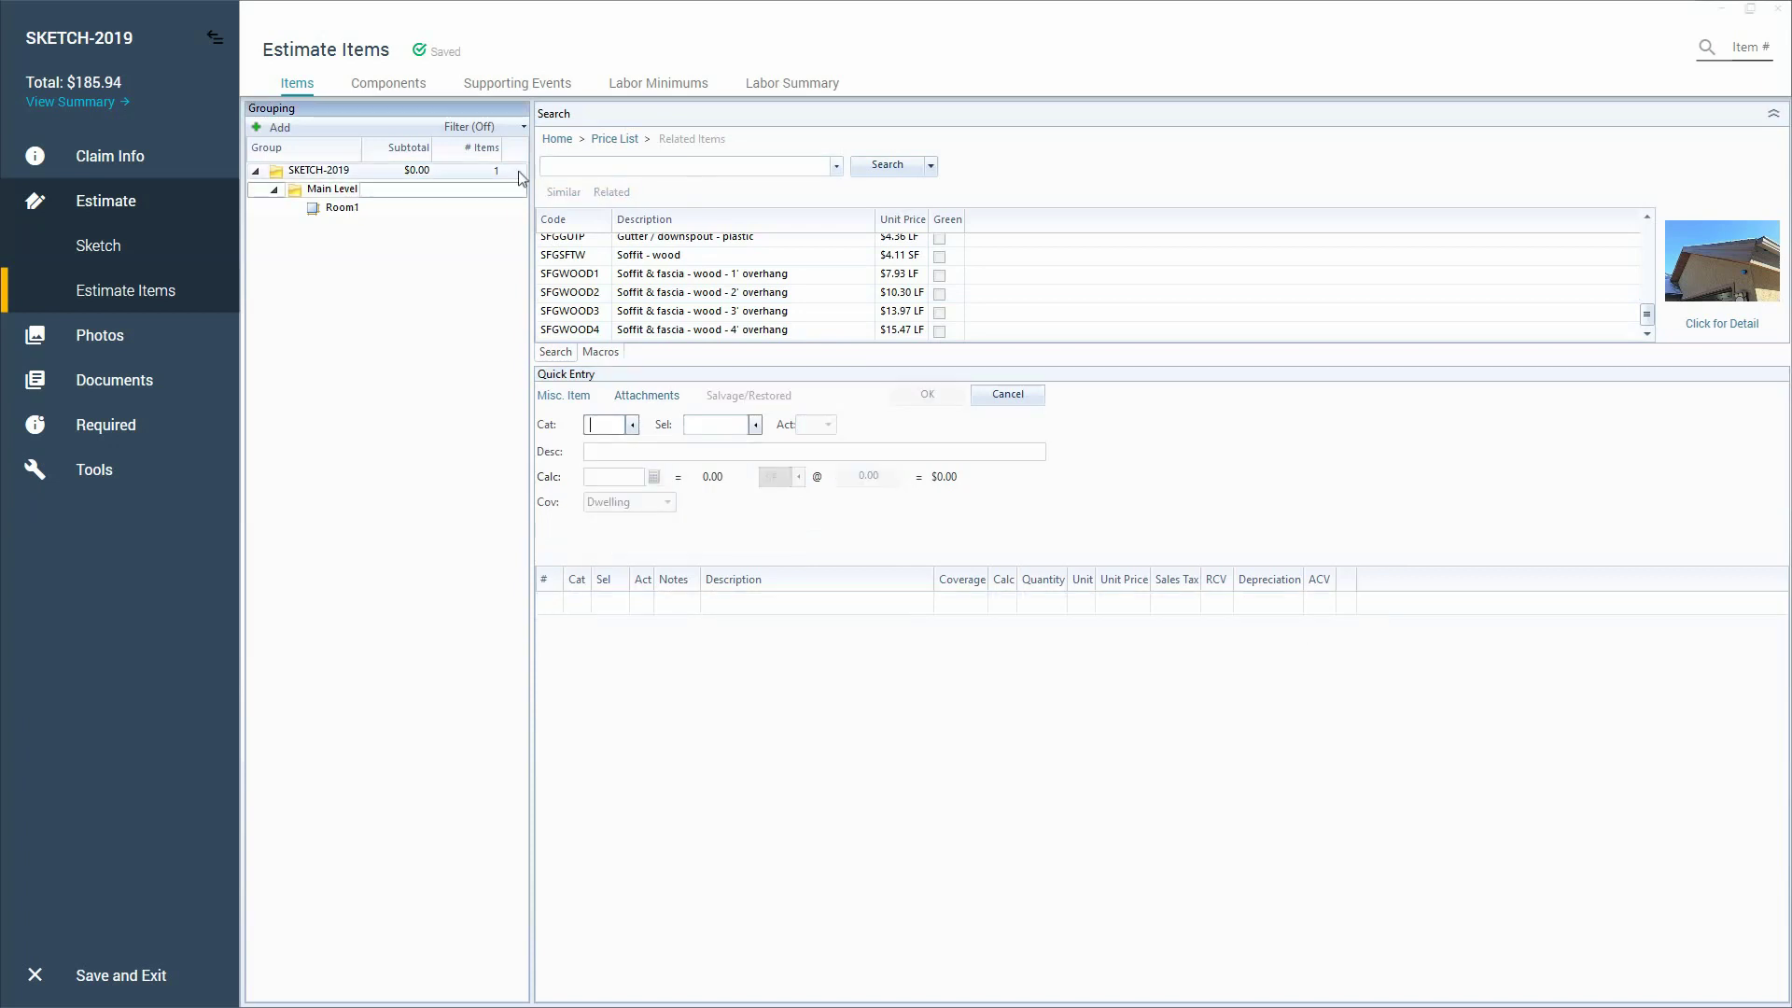
pyautogui.click(598, 164)
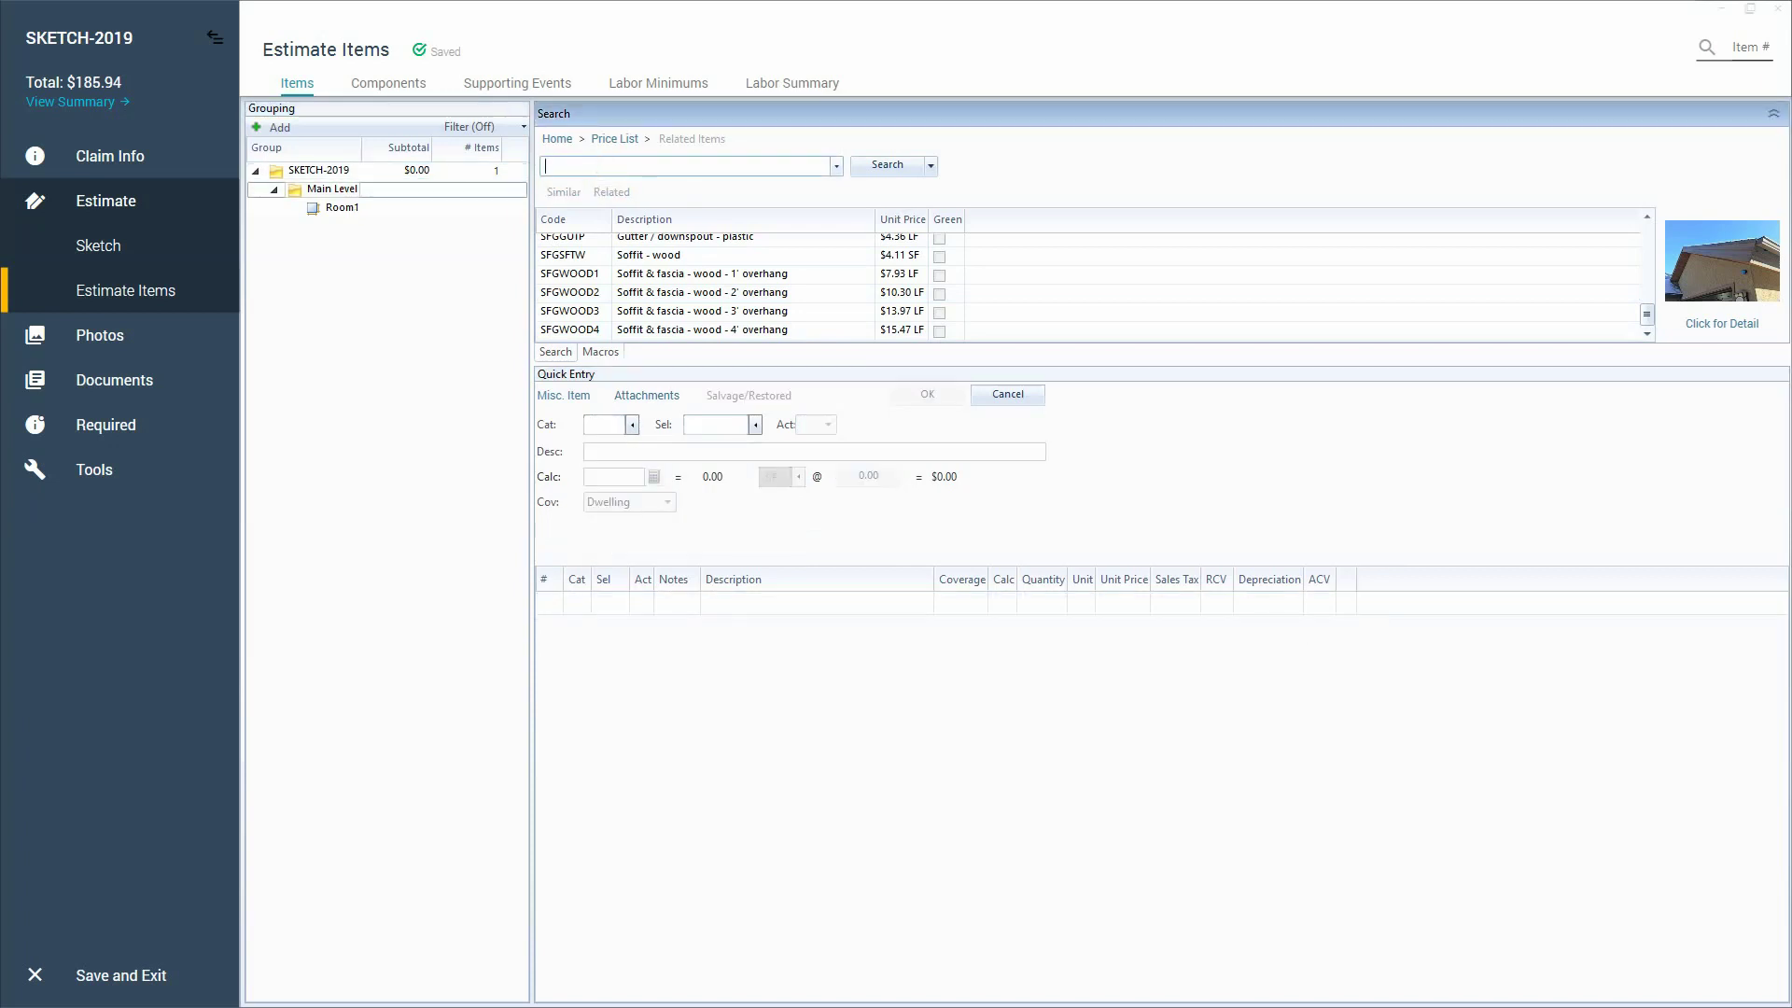
pyautogui.write('epdm')
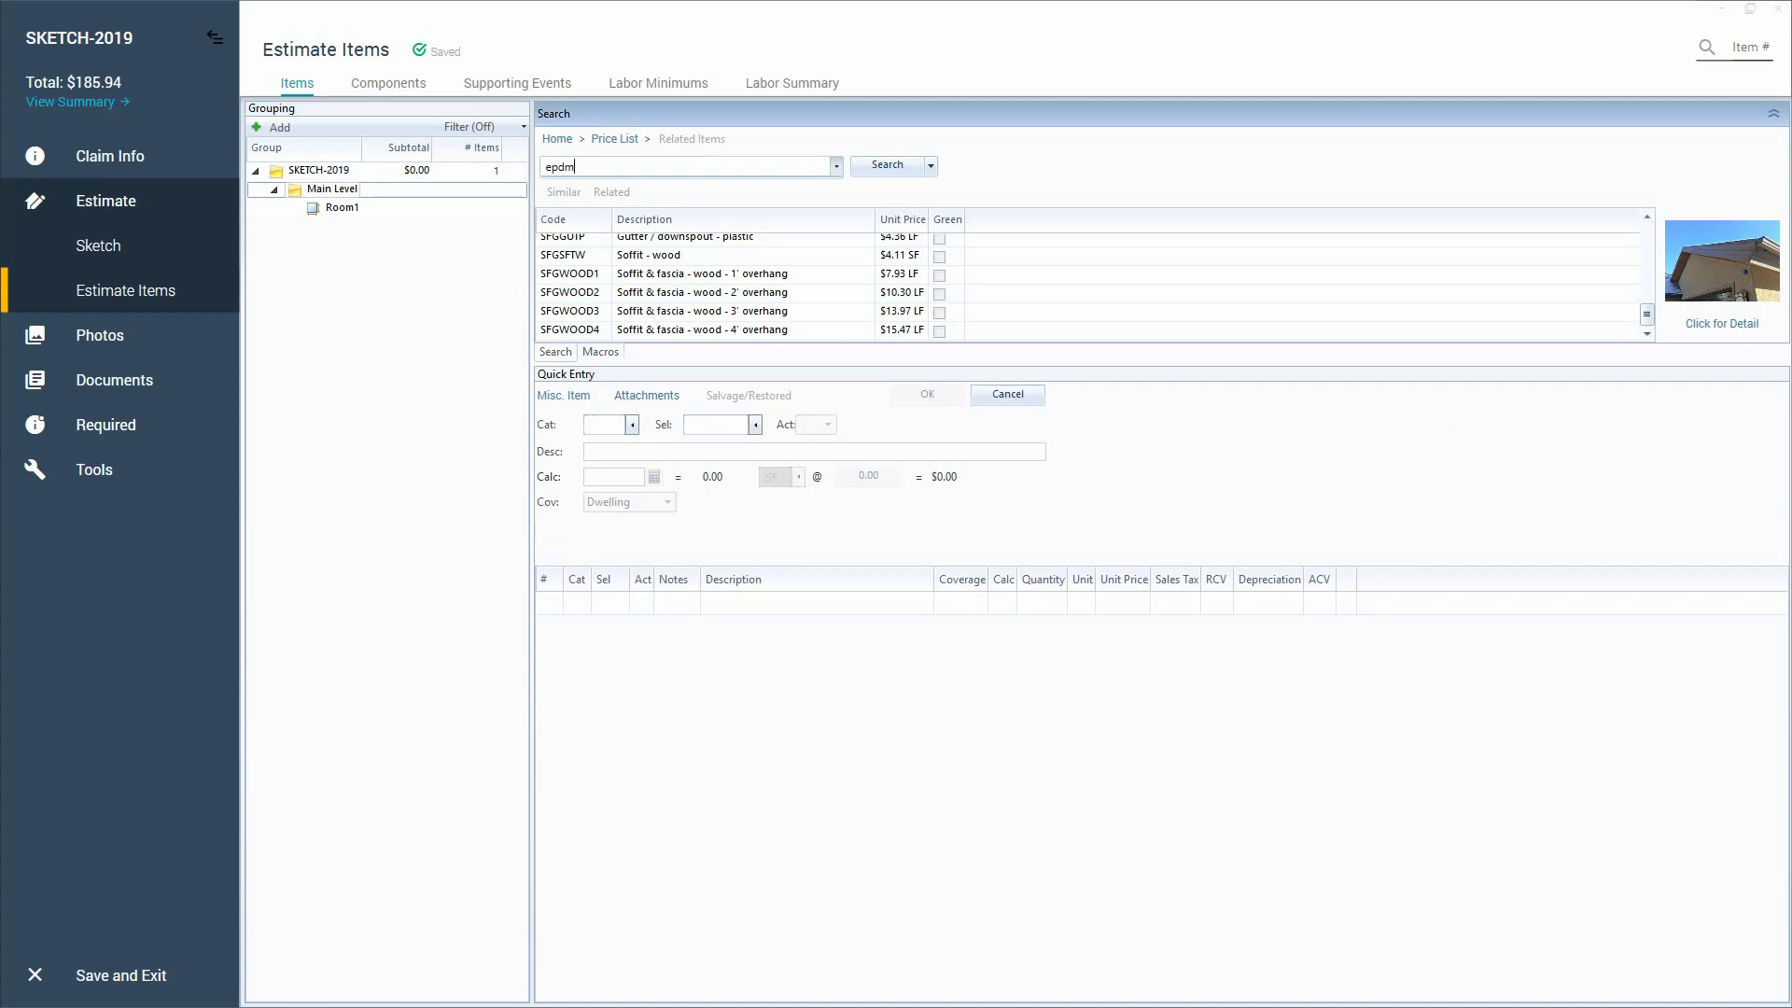
pyautogui.press('BackSpace')
pyautogui.press('BackSpace')
pyautogui.press('BackSpace')
pyautogui.press('BackSpace')
pyautogui.write('r')
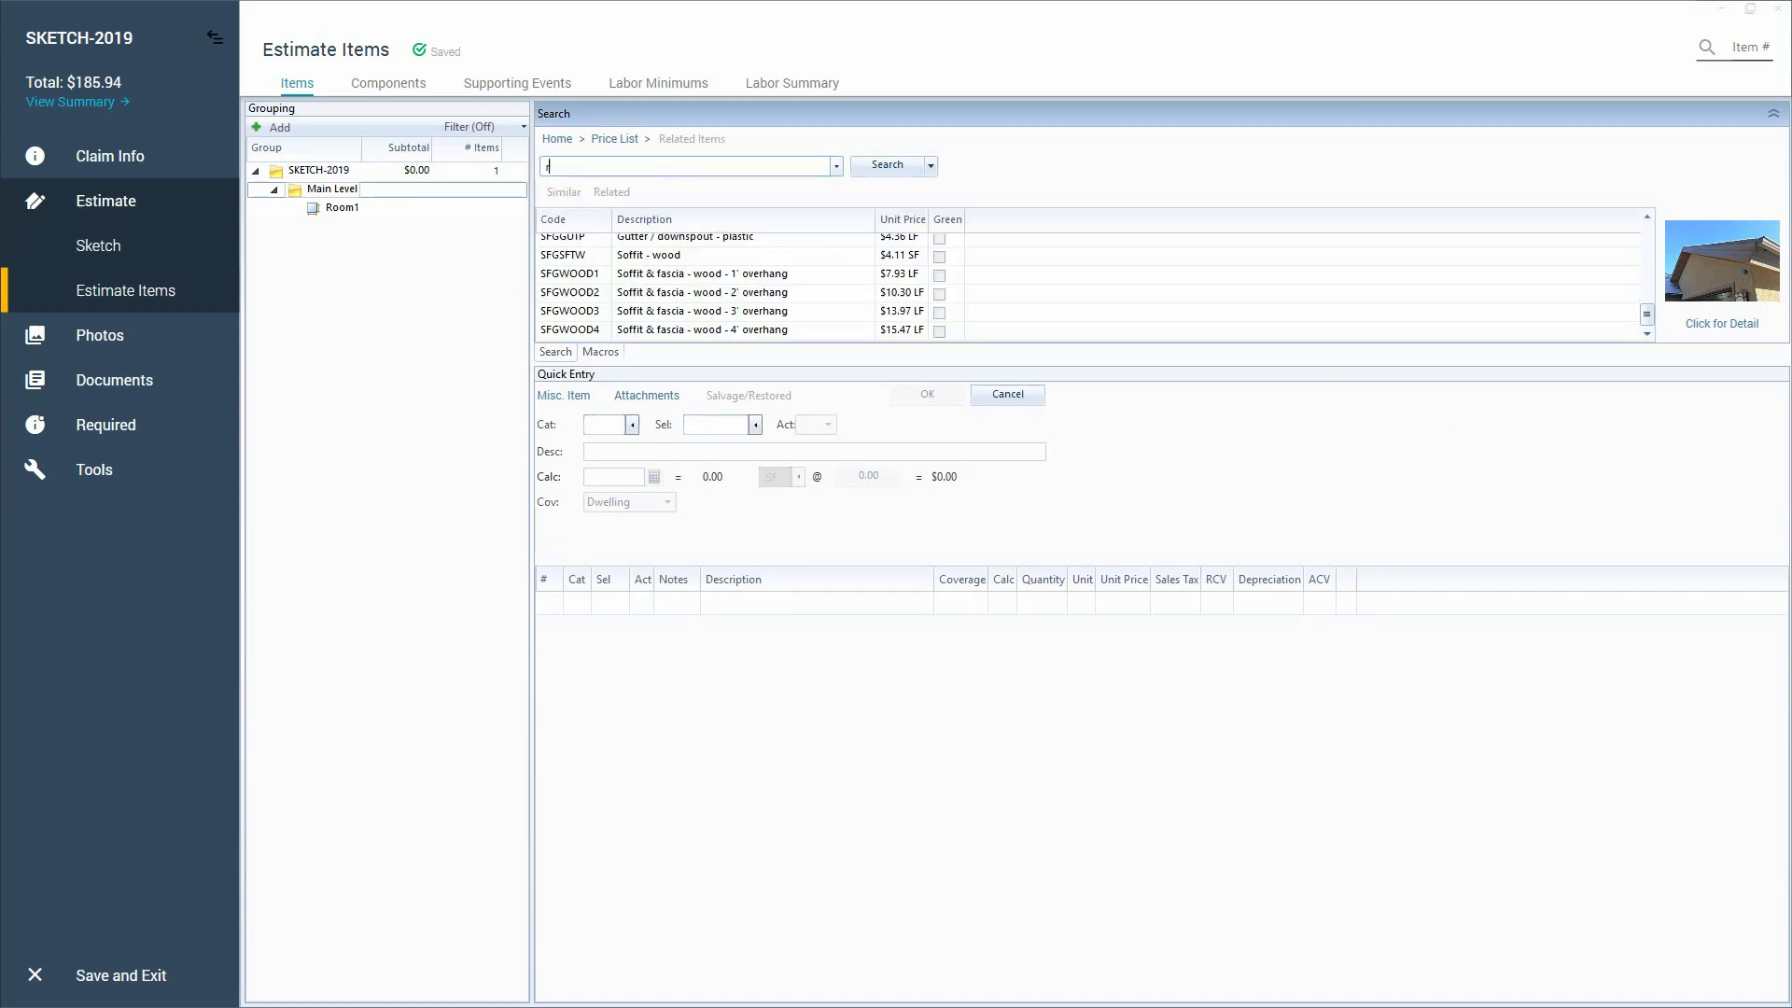
pyautogui.write('ubber roo')
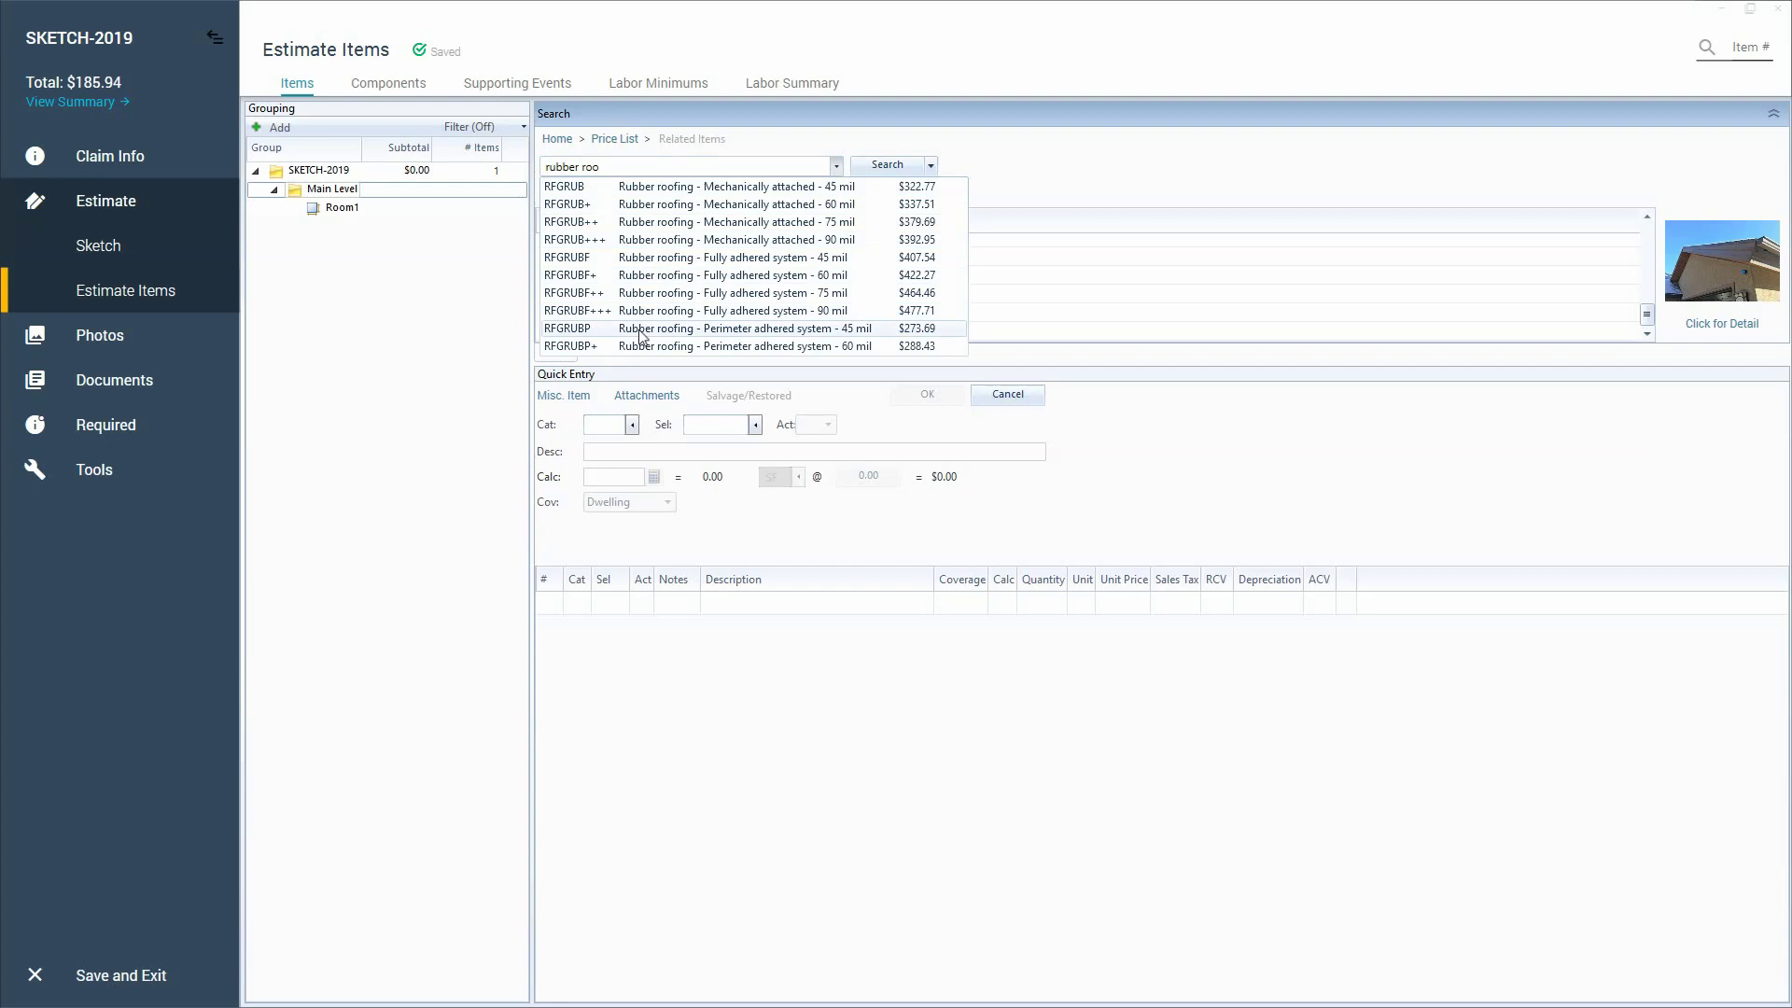
# - Add Rubber roofing - Fully adhered system - 45 mil and list its related items like drip edge and felt
pyautogui.click(623, 258)
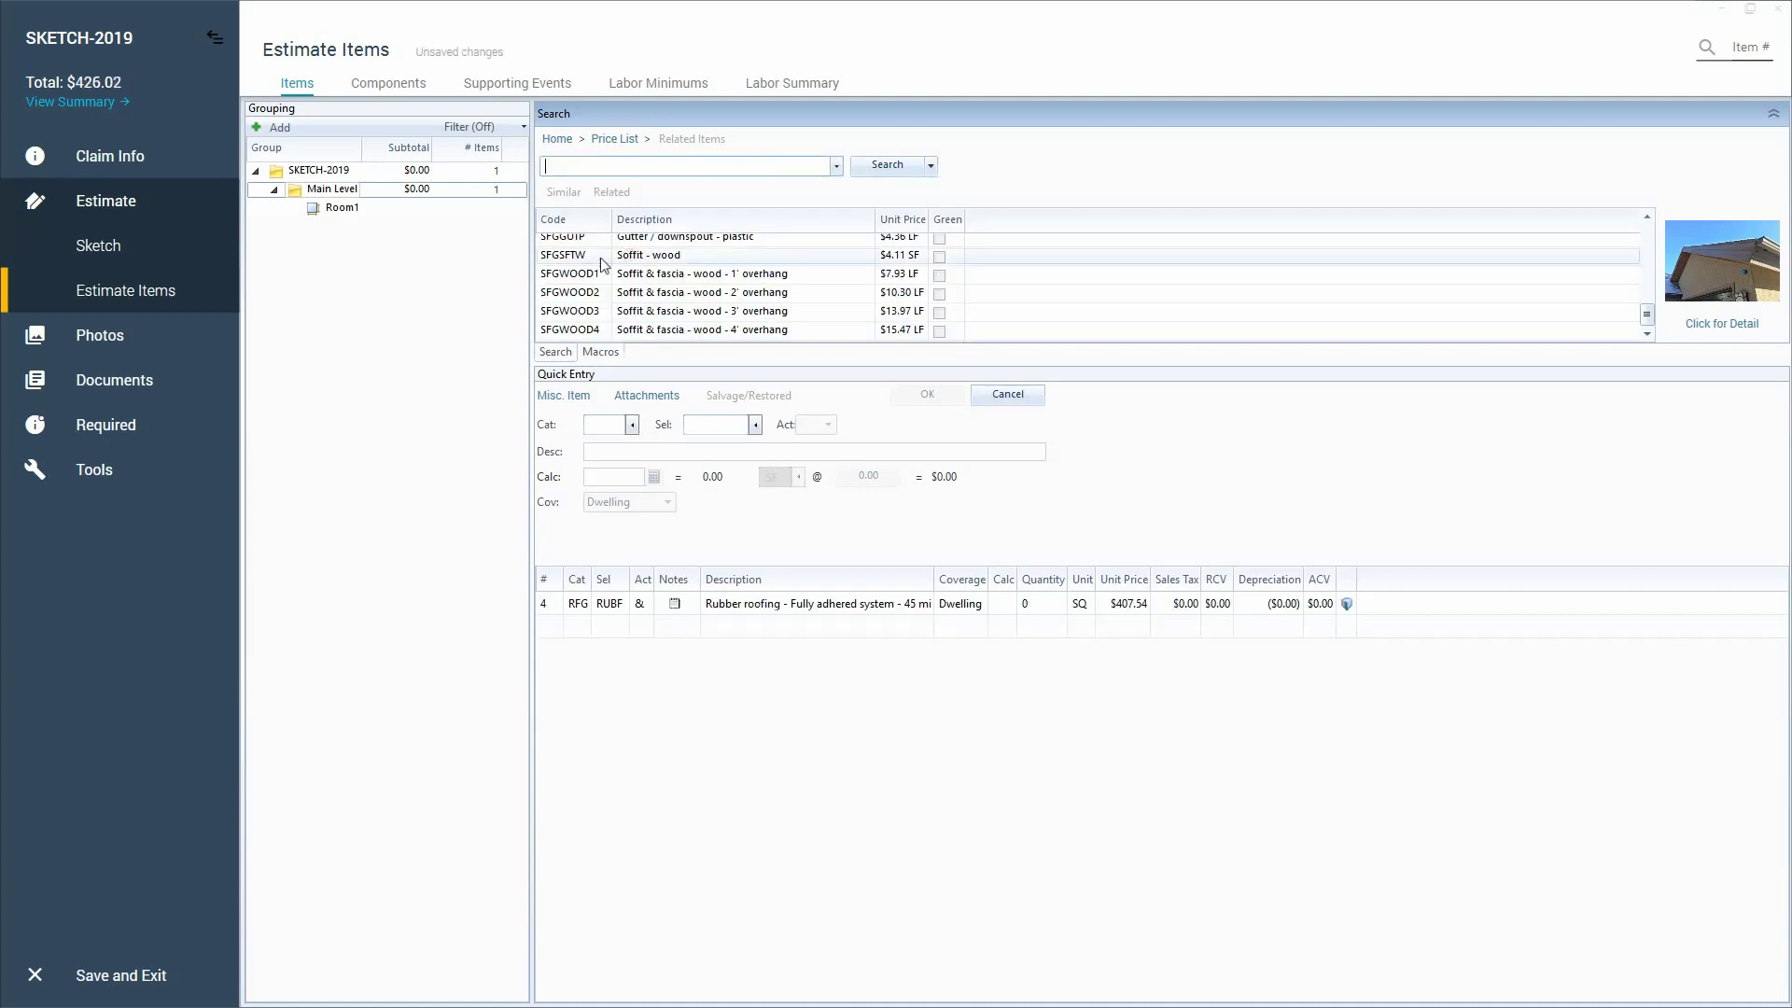
pyautogui.click(549, 604)
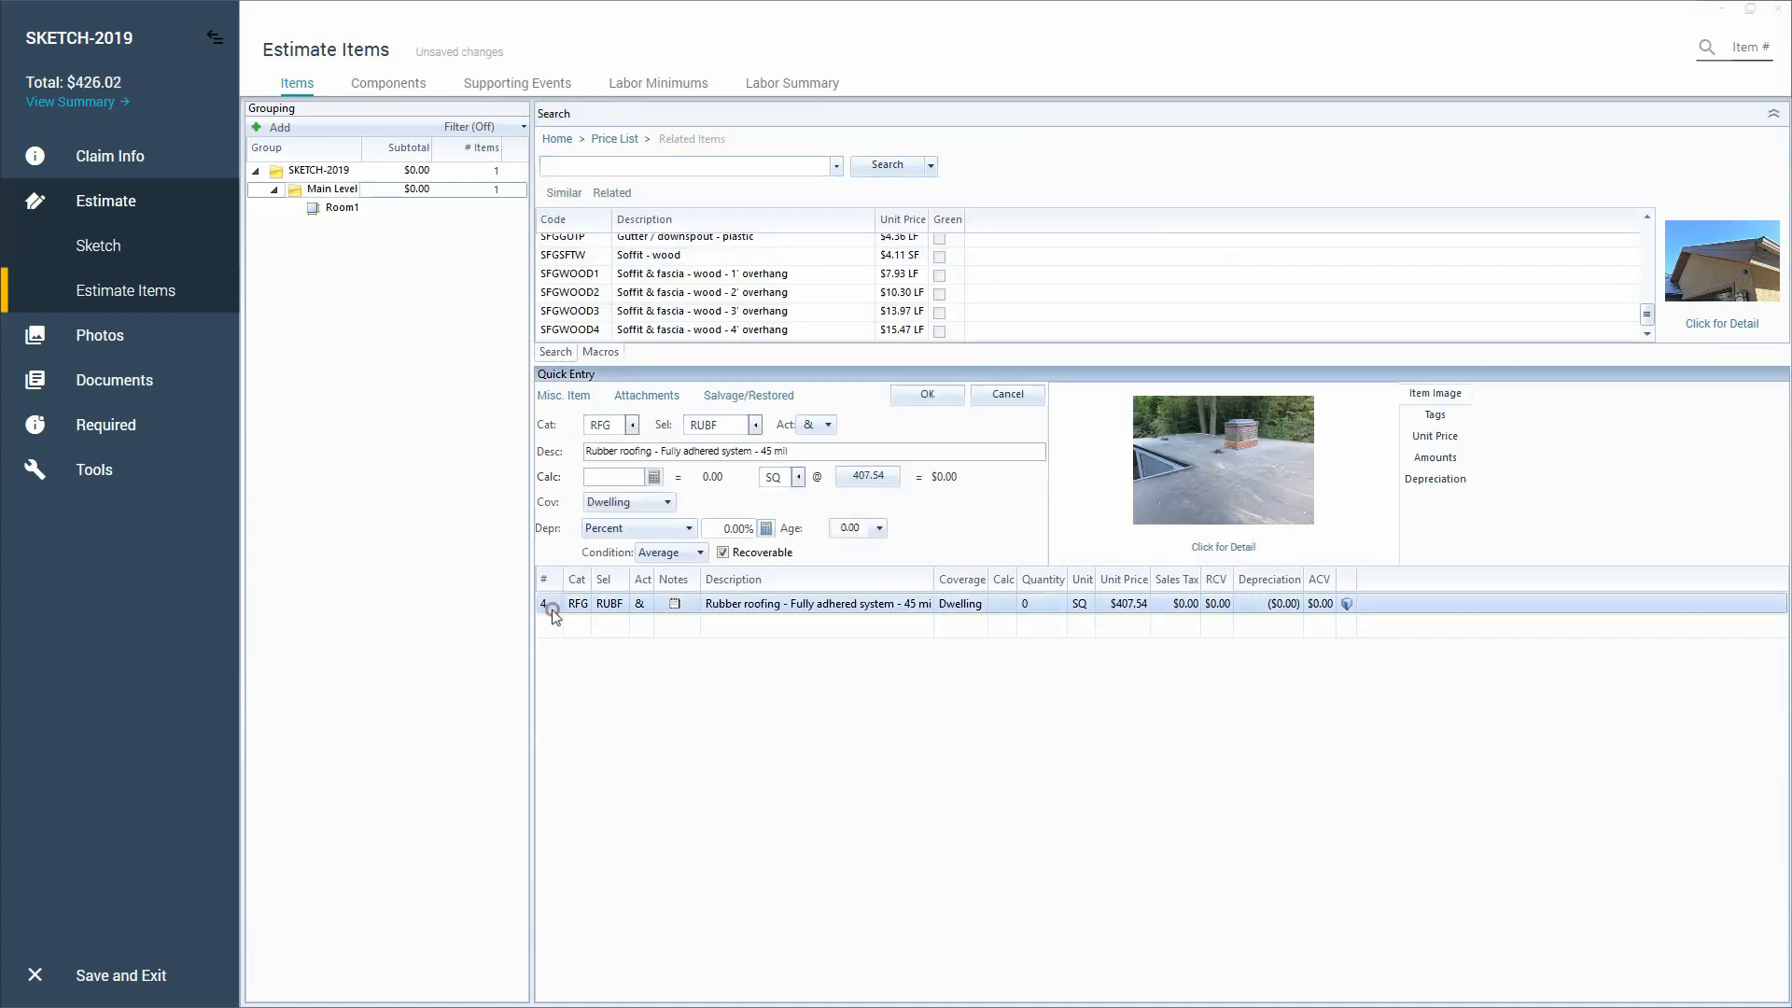
pyautogui.click(624, 193)
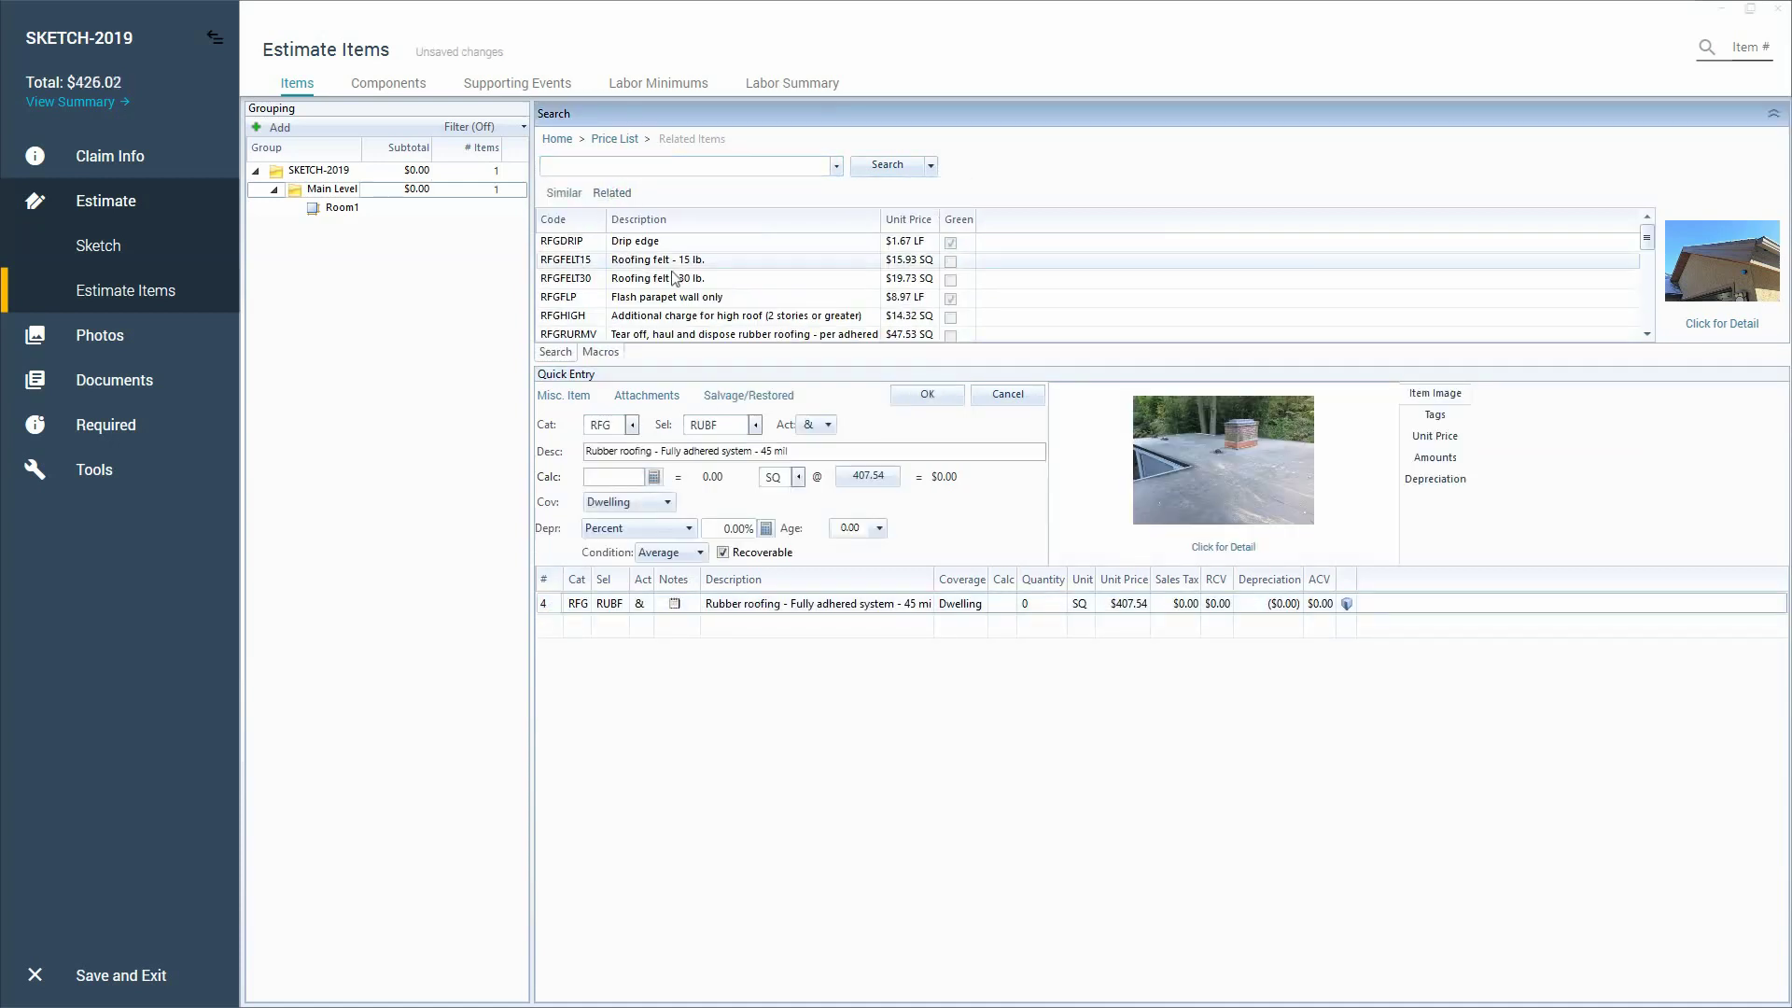
pyautogui.scroll(-10, 705, 278)
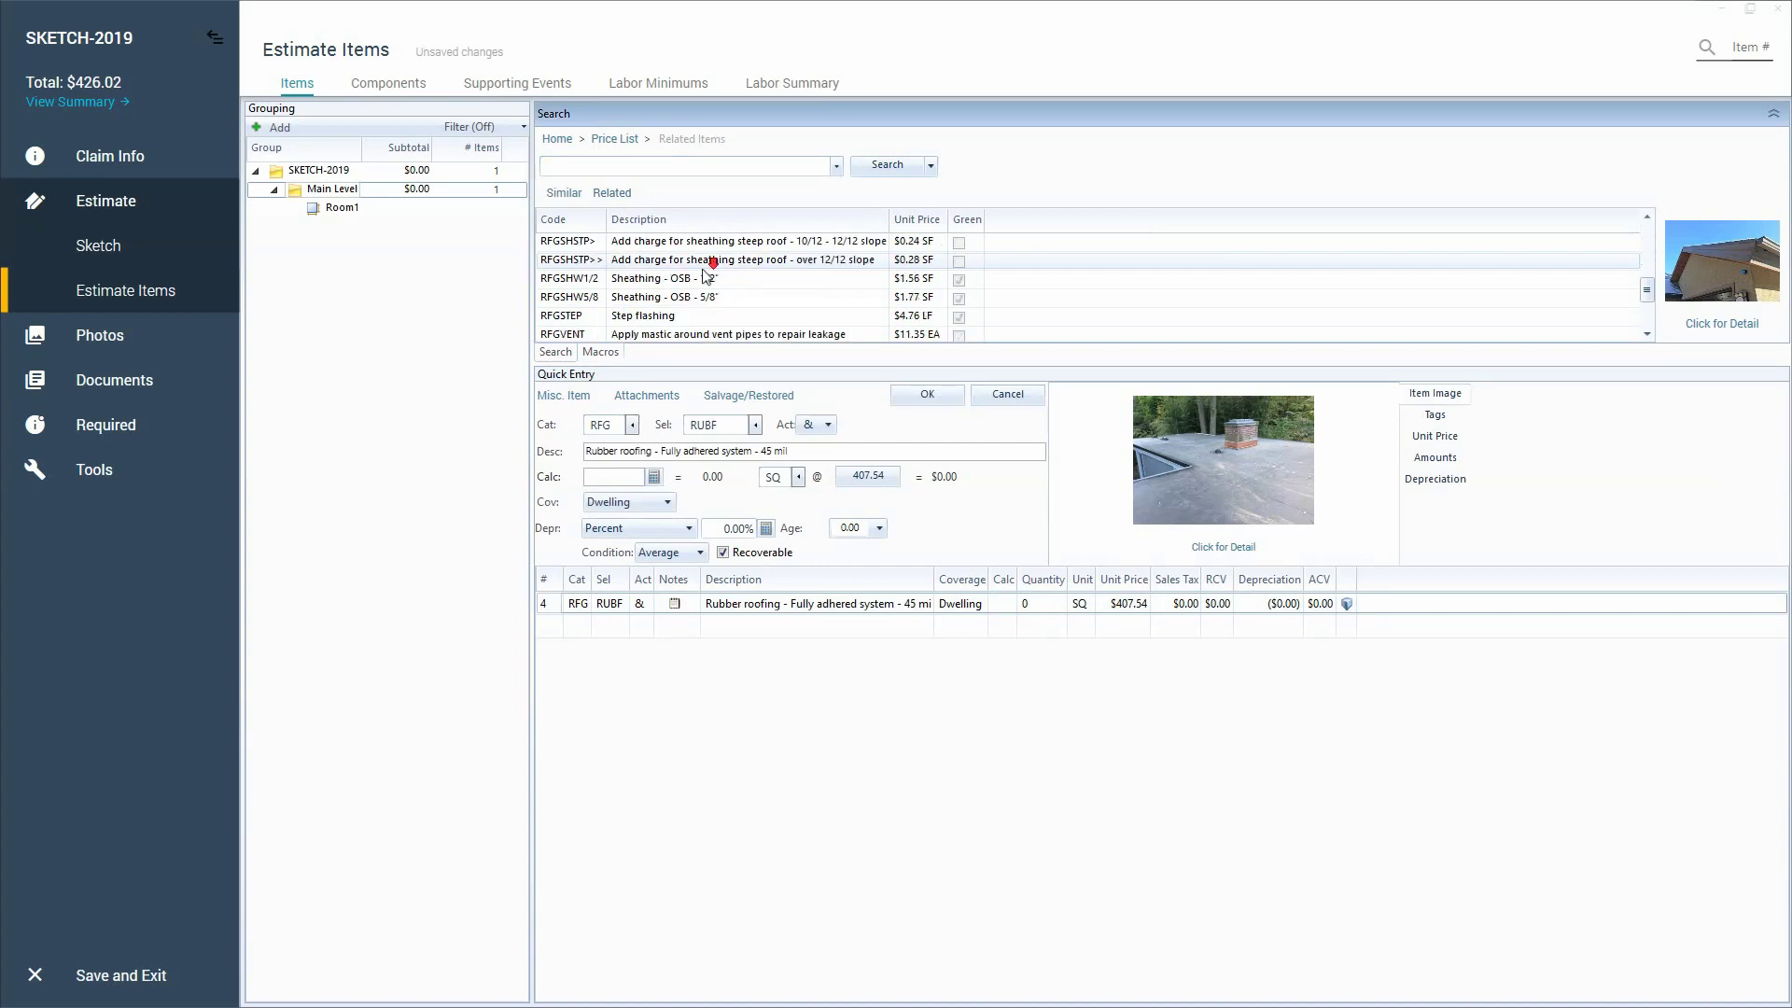
pyautogui.scroll(8, 706, 278)
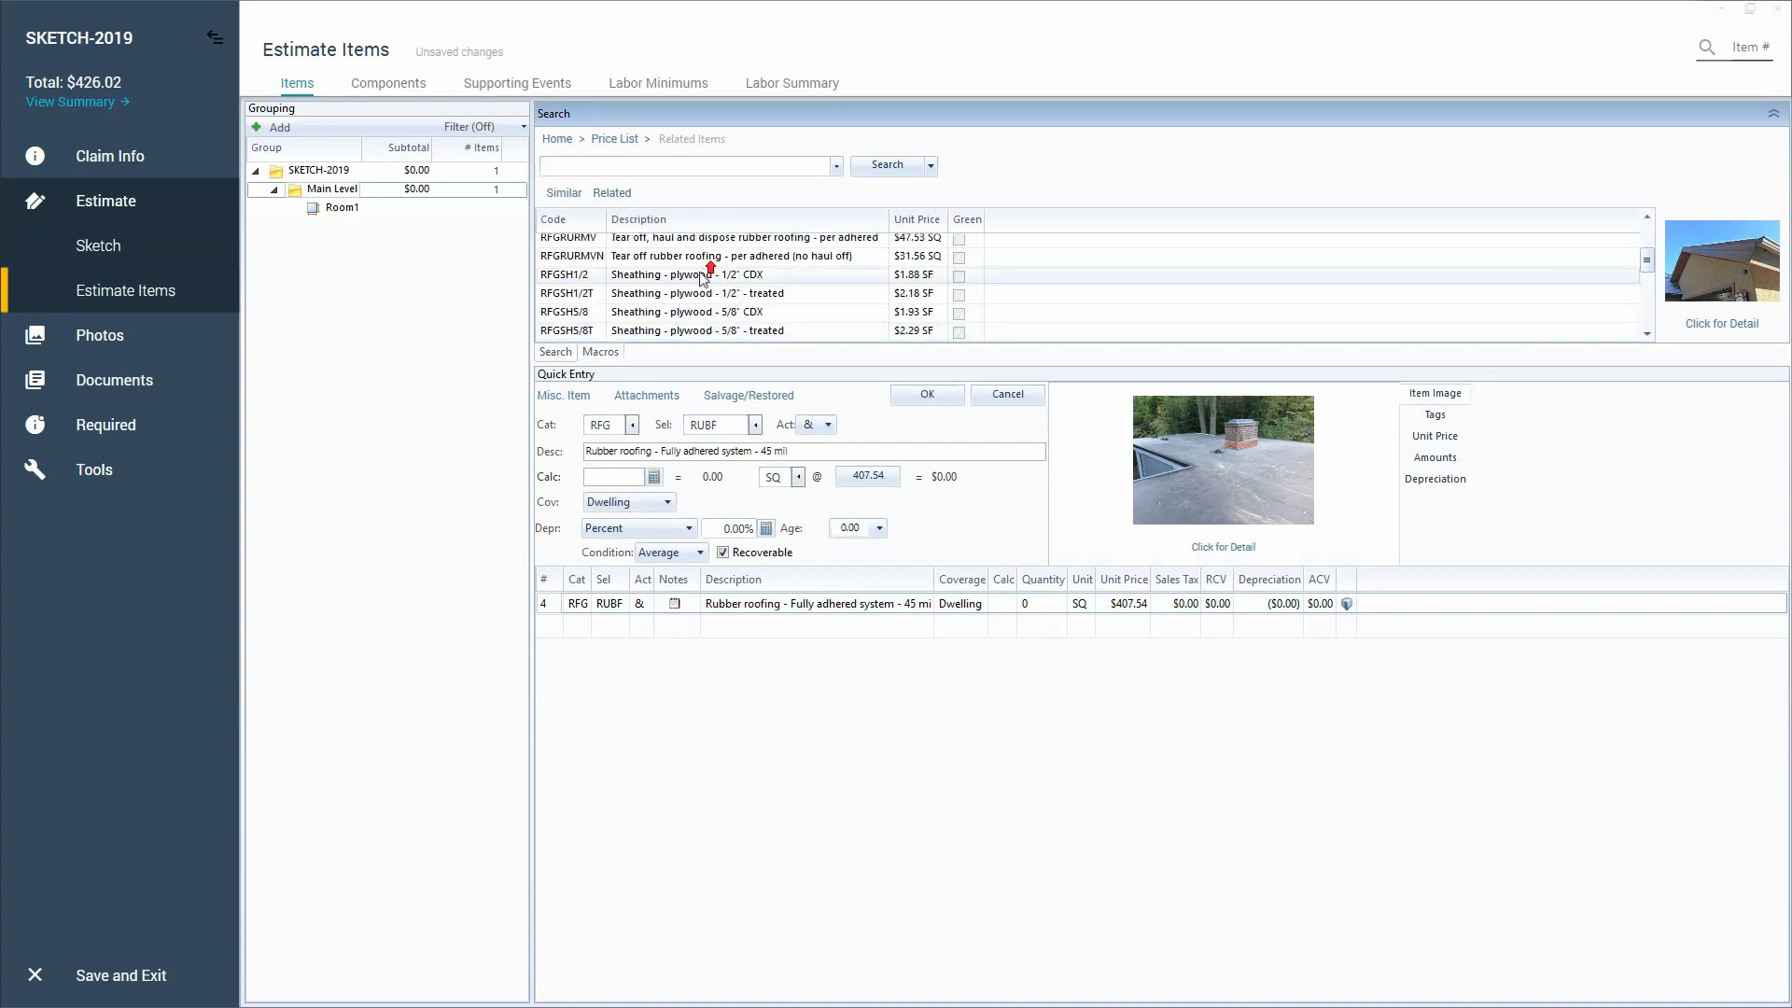
pyautogui.scroll(4, 702, 297)
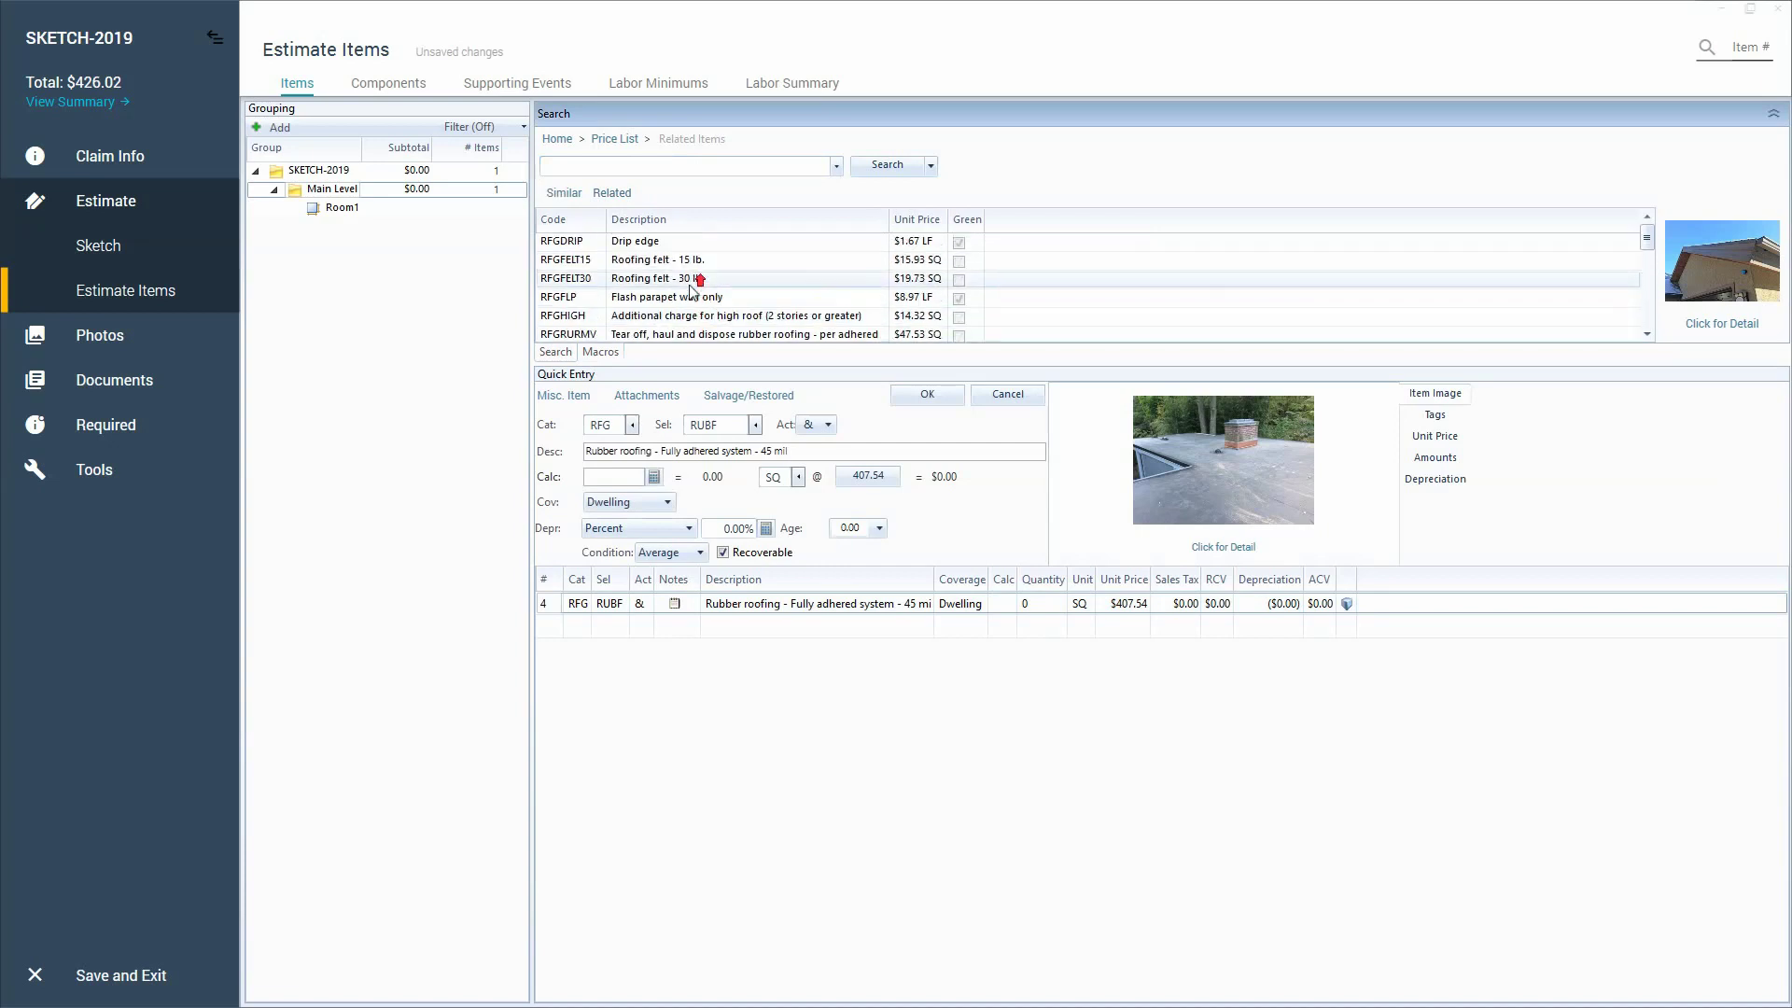
pyautogui.scroll(-4, 691, 286)
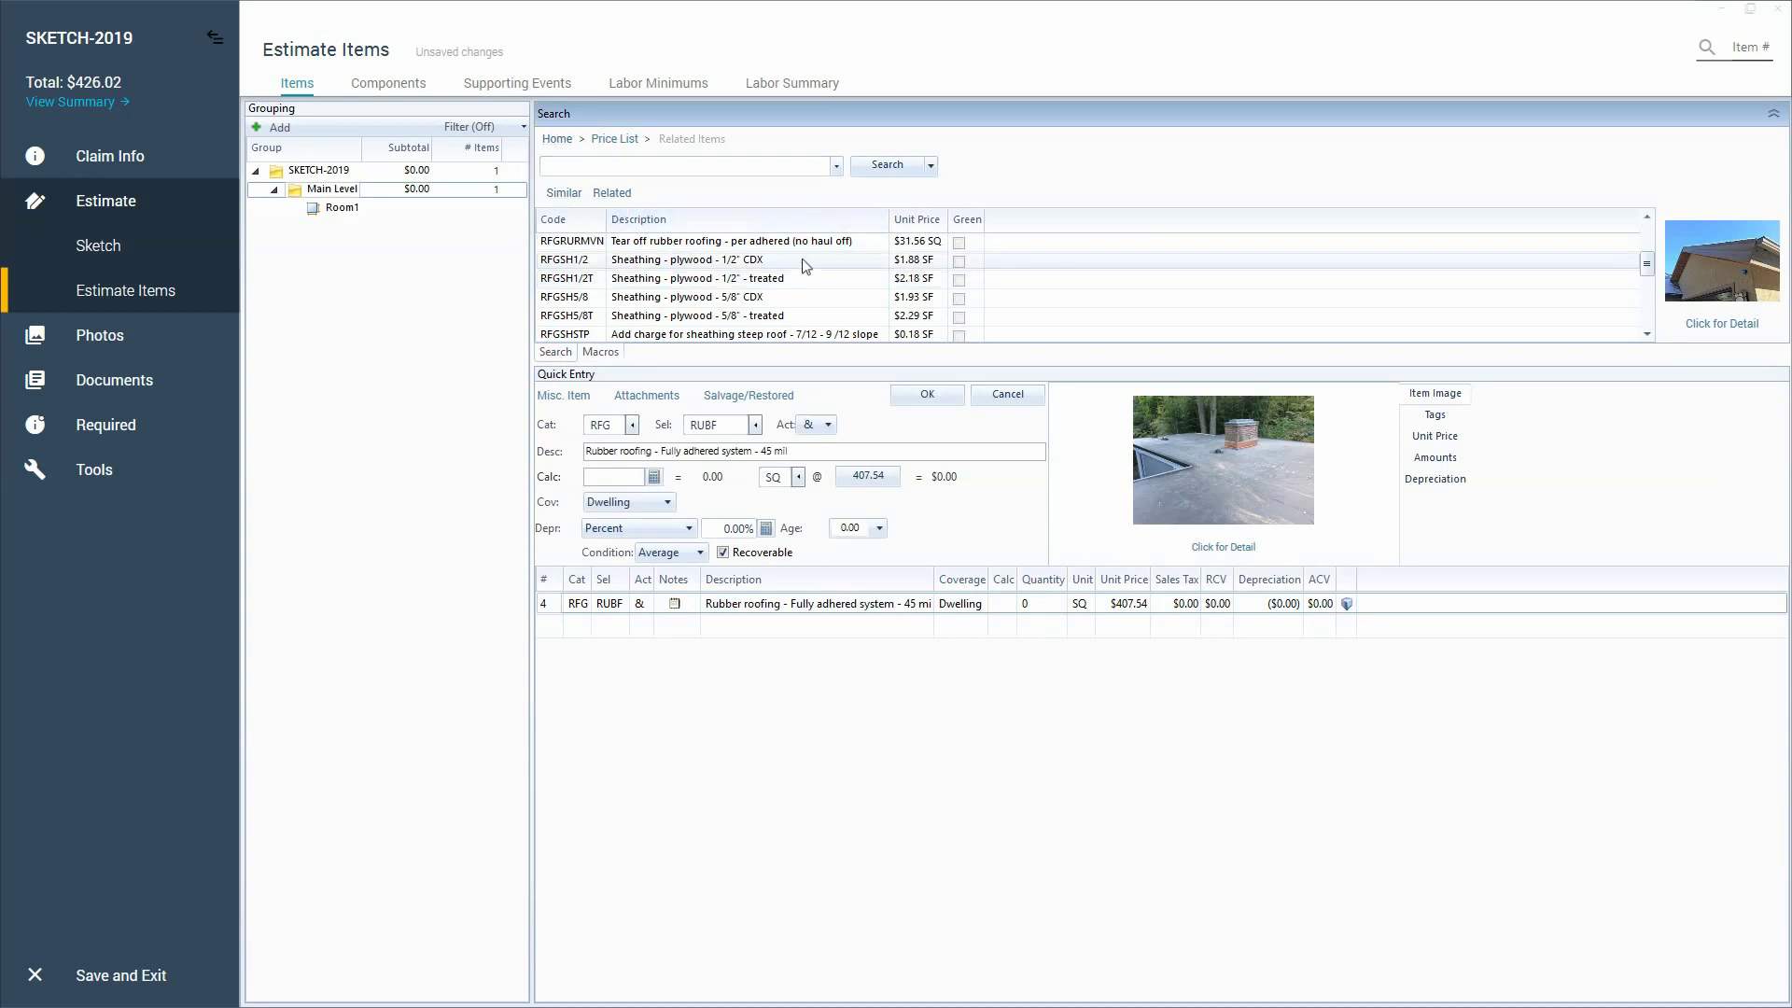
pyautogui.scroll(4, 728, 280)
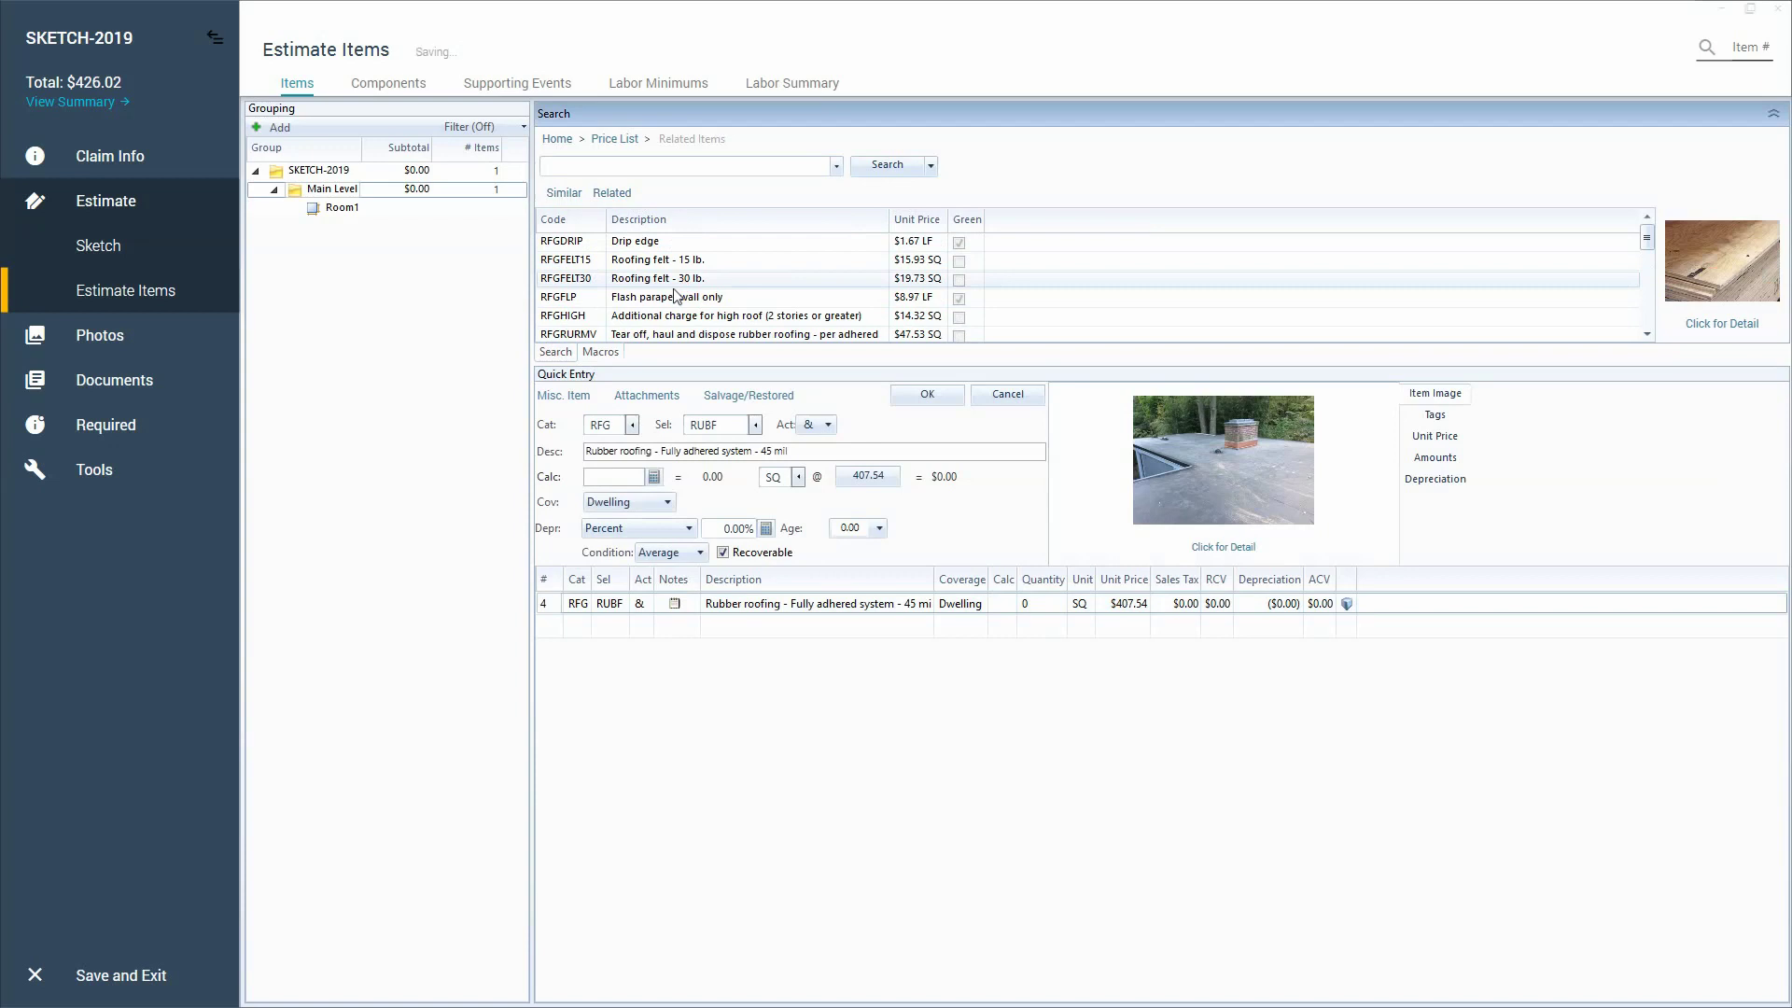